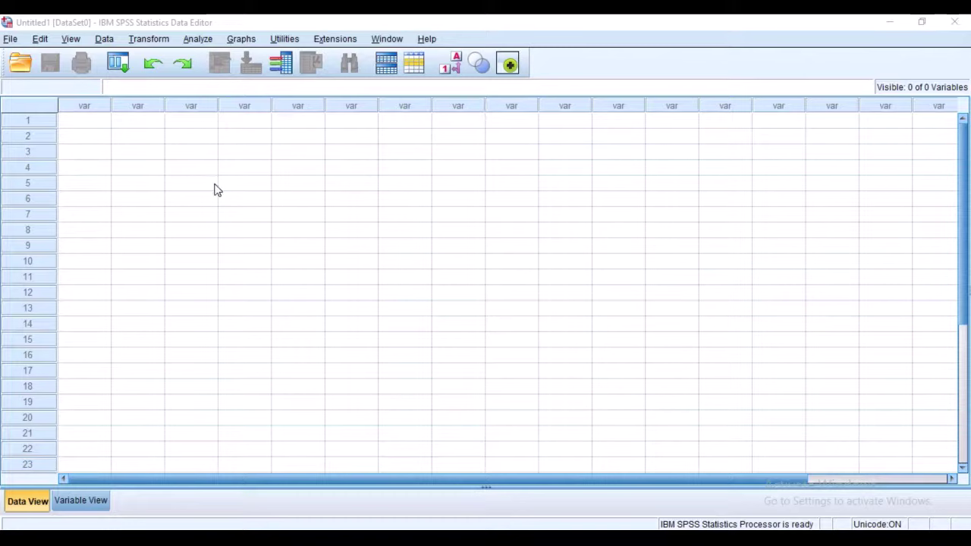
{"action": "scroll", "coordinate": [216, 190], "scroll_direction": "down", "scroll_amount": 3}
{"action": "scroll", "coordinate": [217, 190], "scroll_direction": "up", "scroll_amount": 4}
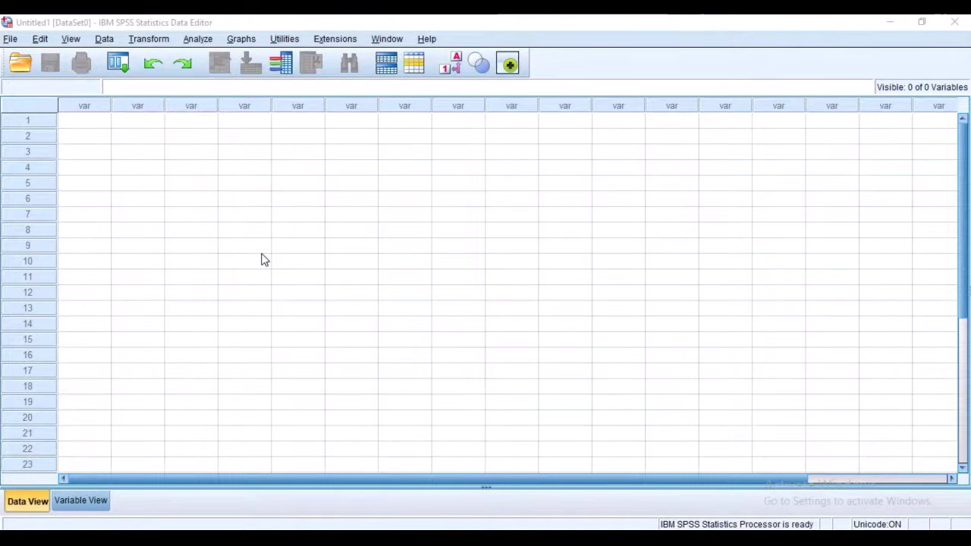
{"action": "scroll", "coordinate": [143, 113], "scroll_direction": "down", "scroll_amount": 4}
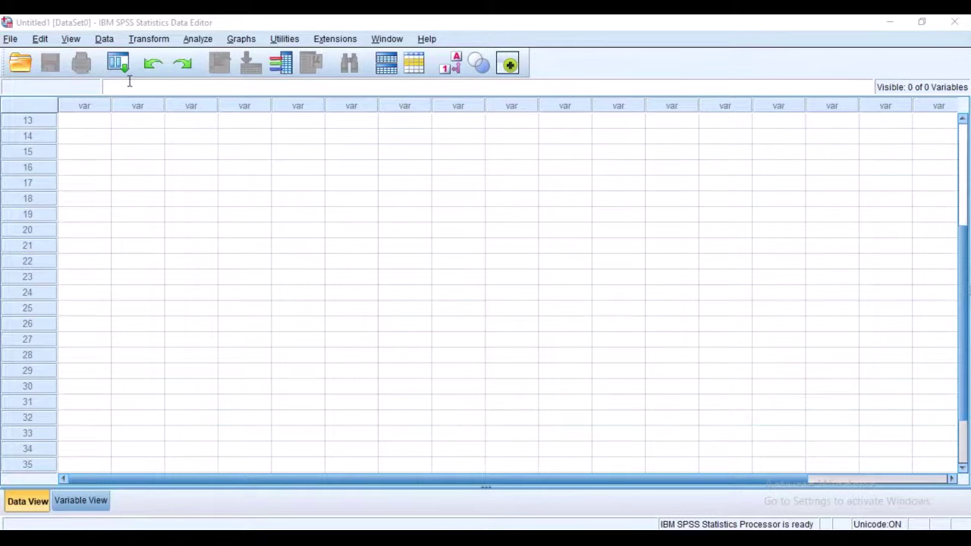
{"action": "scroll", "coordinate": [134, 160], "scroll_direction": "up", "scroll_amount": 4}
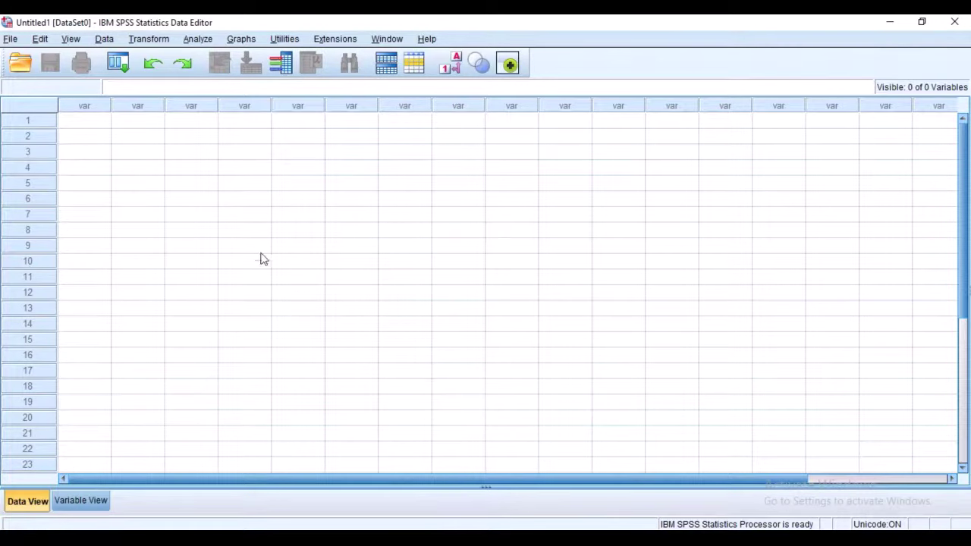
{"action": "left_click", "coordinate": [99, 125]}
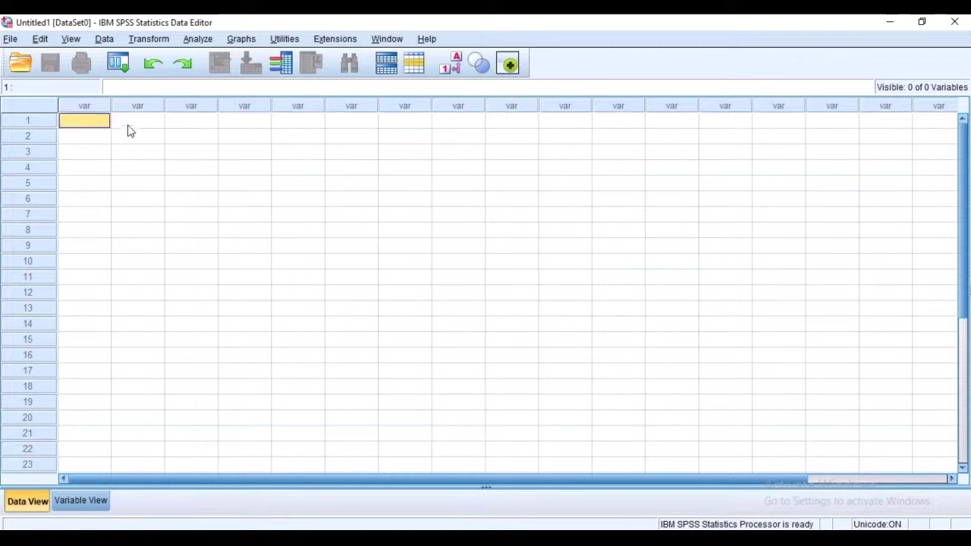
{"action": "left_click", "coordinate": [127, 122]}
{"action": "scroll", "coordinate": [96, 171], "scroll_direction": "down", "scroll_amount": 3}
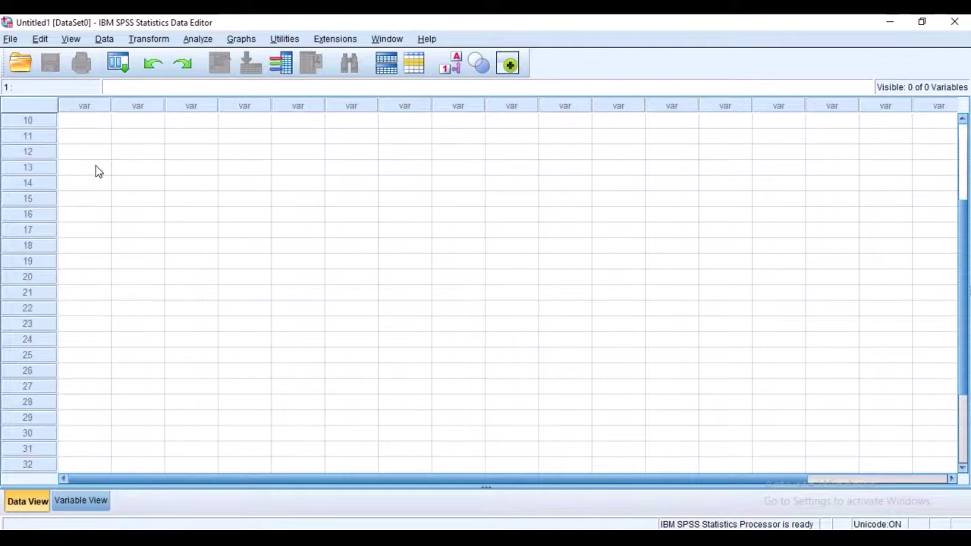
{"action": "scroll", "coordinate": [97, 171], "scroll_direction": "up", "scroll_amount": 3}
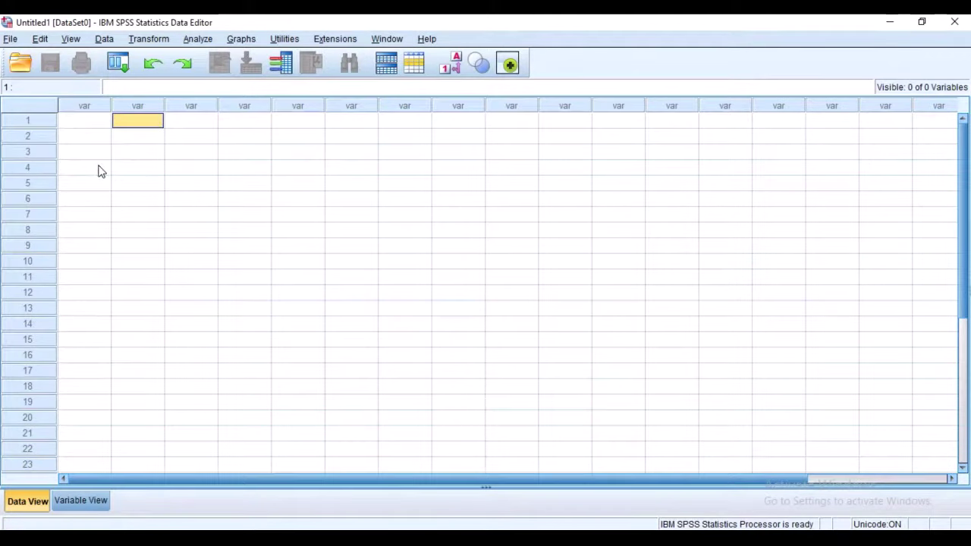
{"action": "scroll", "coordinate": [98, 174], "scroll_direction": "down", "scroll_amount": 3}
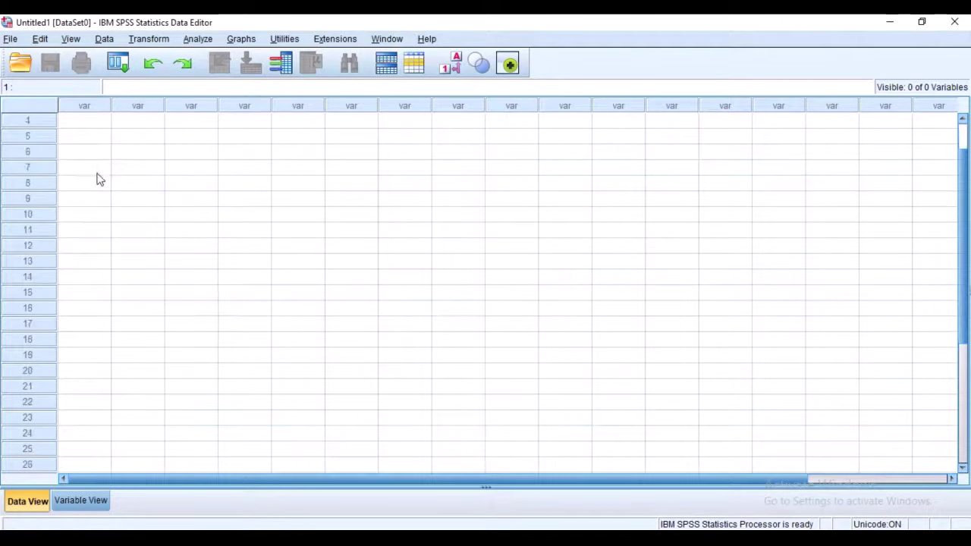
{"action": "scroll", "coordinate": [99, 182], "scroll_direction": "up", "scroll_amount": 3}
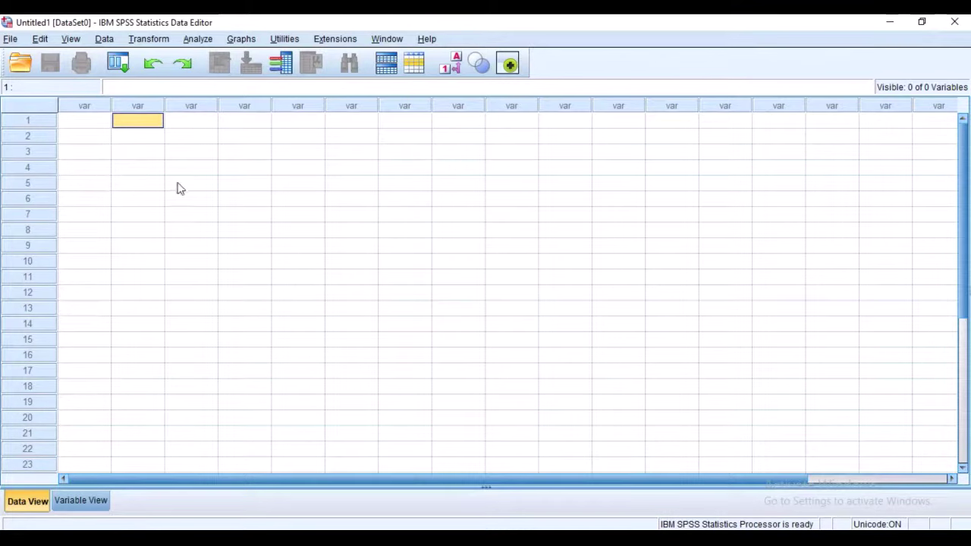
Step: Switch to the tutorial1.docx questionnaire in Word and examine its sections, numbered items and response scale columns
{"action": "key", "text": "alt+Tab"}
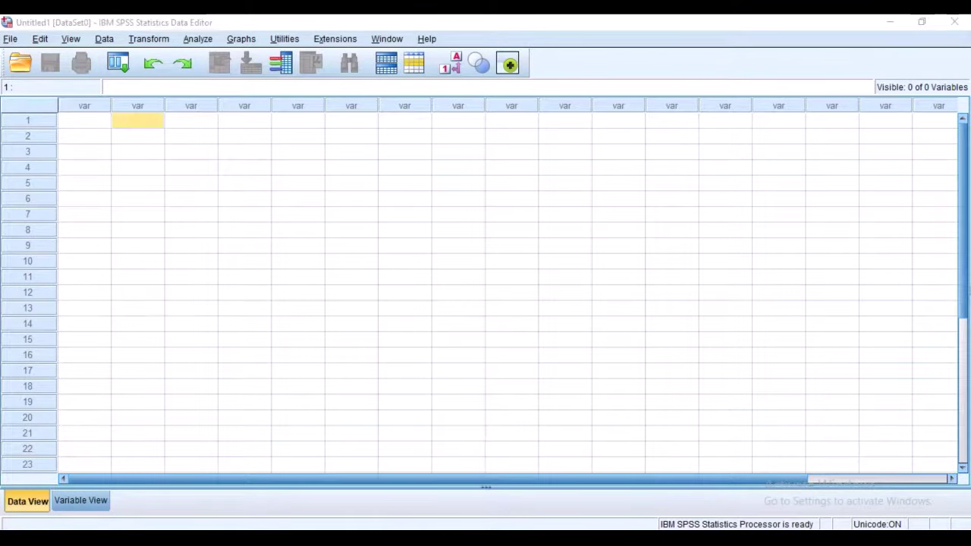
{"action": "scroll", "coordinate": [462, 339], "scroll_direction": "down", "scroll_amount": 1}
{"action": "scroll", "coordinate": [314, 304], "scroll_direction": "up", "scroll_amount": 1}
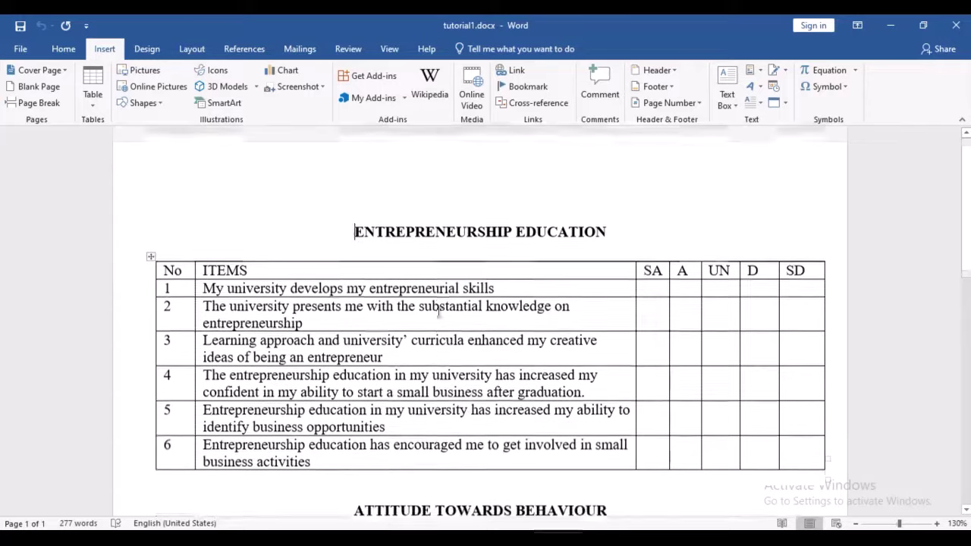
{"action": "left_click", "coordinate": [289, 297]}
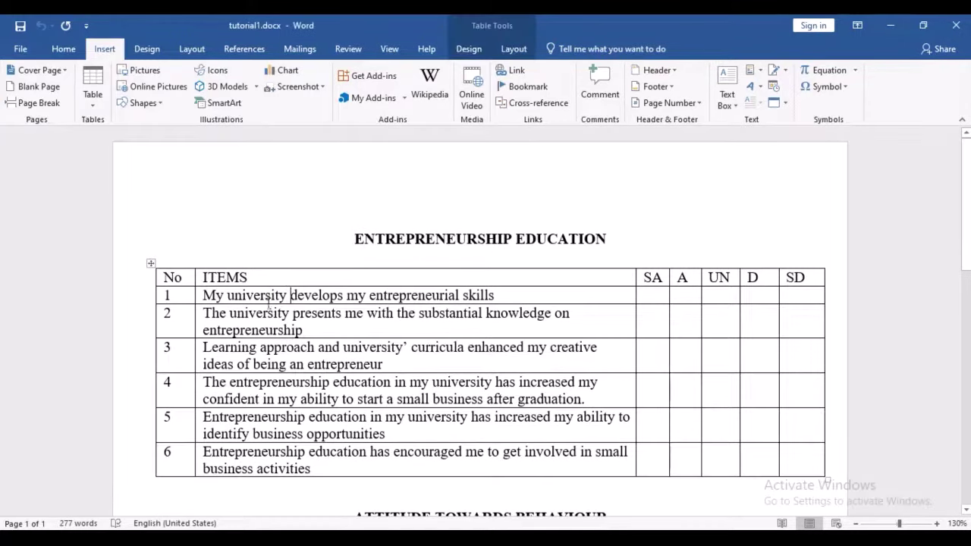
{"action": "scroll", "coordinate": [241, 283], "scroll_direction": "down", "scroll_amount": 1}
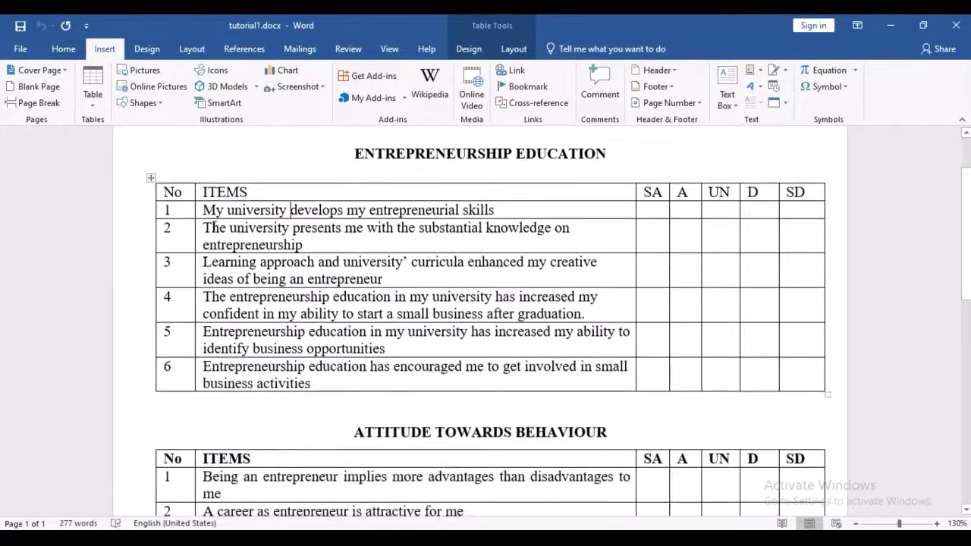
{"action": "left_click_drag", "start_coordinate": [227, 202], "coordinate": [317, 221]}
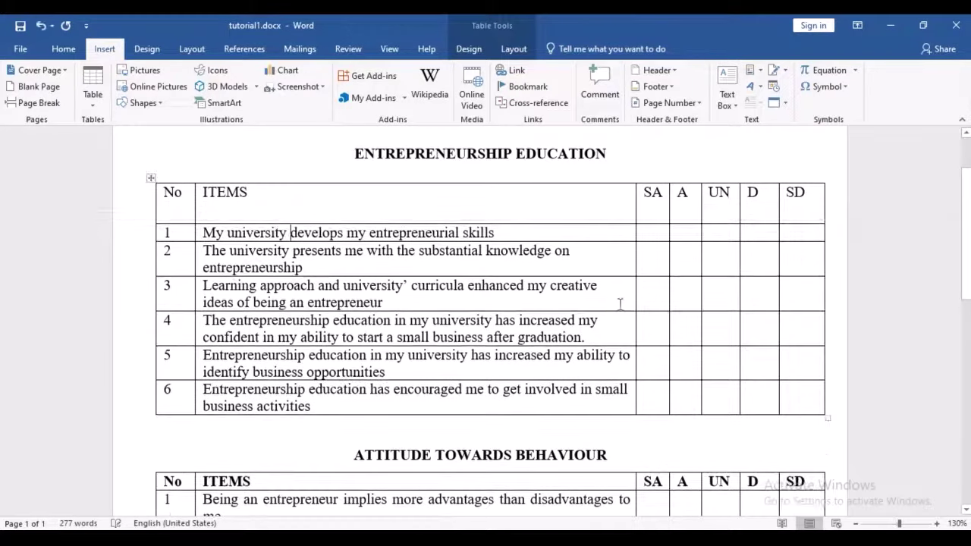
{"action": "left_click", "coordinate": [647, 239]}
{"action": "scroll", "coordinate": [531, 289], "scroll_direction": "up", "scroll_amount": 1}
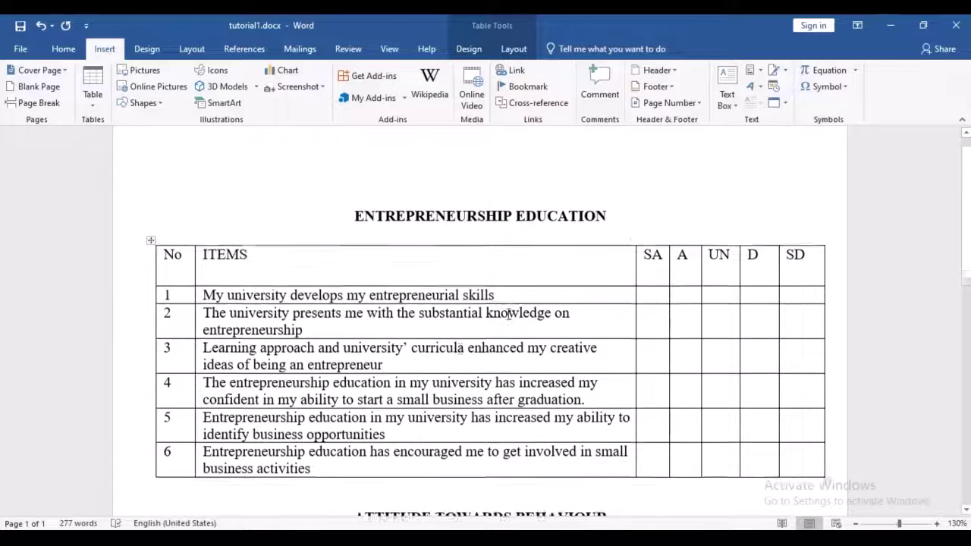
{"action": "scroll", "coordinate": [456, 329], "scroll_direction": "down", "scroll_amount": 4}
{"action": "scroll", "coordinate": [455, 330], "scroll_direction": "up", "scroll_amount": 2}
{"action": "scroll", "coordinate": [459, 331], "scroll_direction": "down", "scroll_amount": 6}
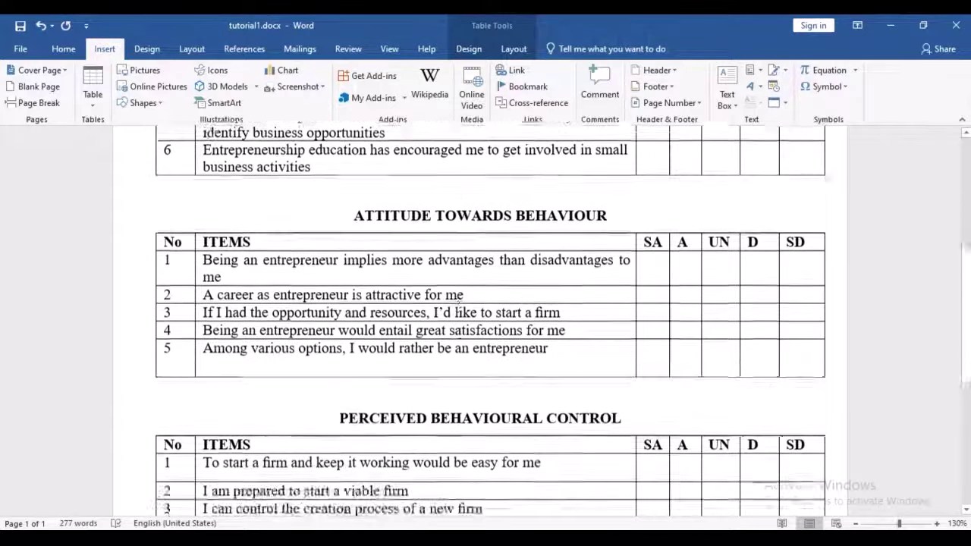
{"action": "scroll", "coordinate": [460, 333], "scroll_direction": "up", "scroll_amount": 7}
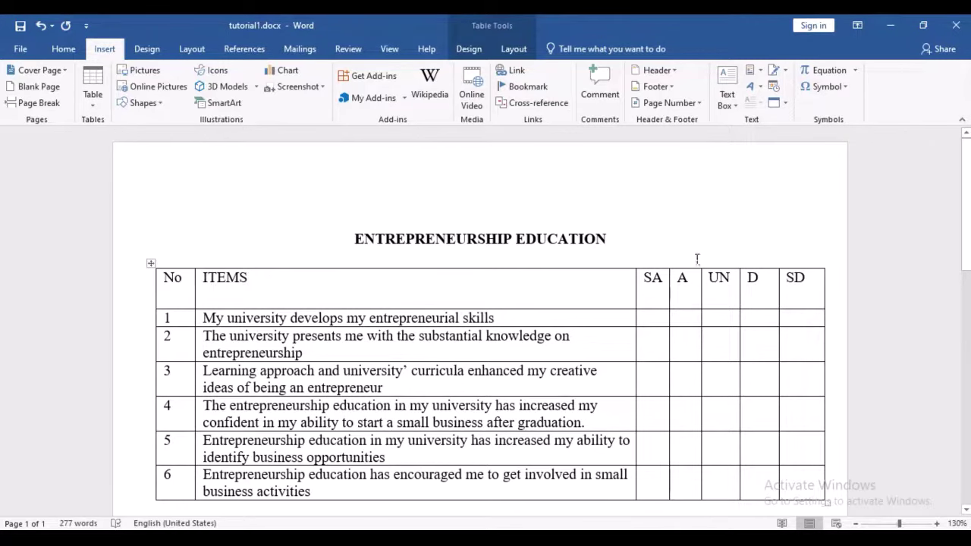
{"action": "scroll", "coordinate": [637, 304], "scroll_direction": "down", "scroll_amount": 2}
{"action": "scroll", "coordinate": [396, 386], "scroll_direction": "up", "scroll_amount": 2}
{"action": "scroll", "coordinate": [400, 385], "scroll_direction": "down", "scroll_amount": 3}
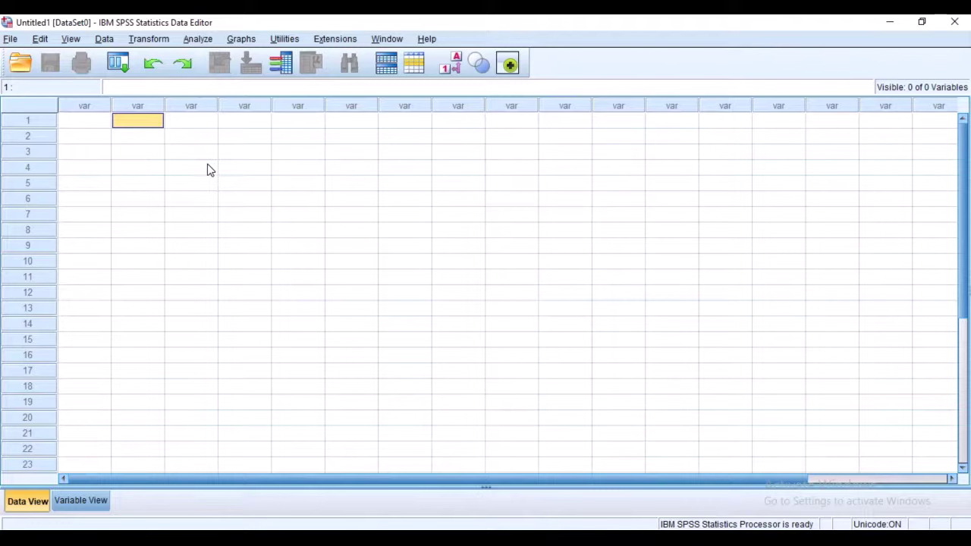
Step: Switch back to the SPSS Data Editor and show the empty dataset's variable definitions
{"action": "left_click", "coordinate": [101, 123]}
{"action": "scroll", "coordinate": [105, 136], "scroll_direction": "down", "scroll_amount": 3}
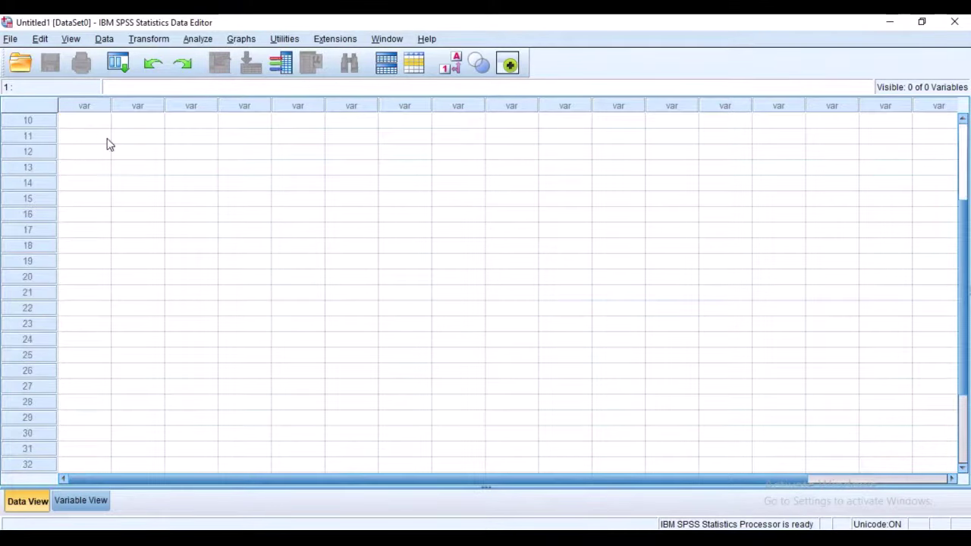
{"action": "scroll", "coordinate": [106, 143], "scroll_direction": "up", "scroll_amount": 3}
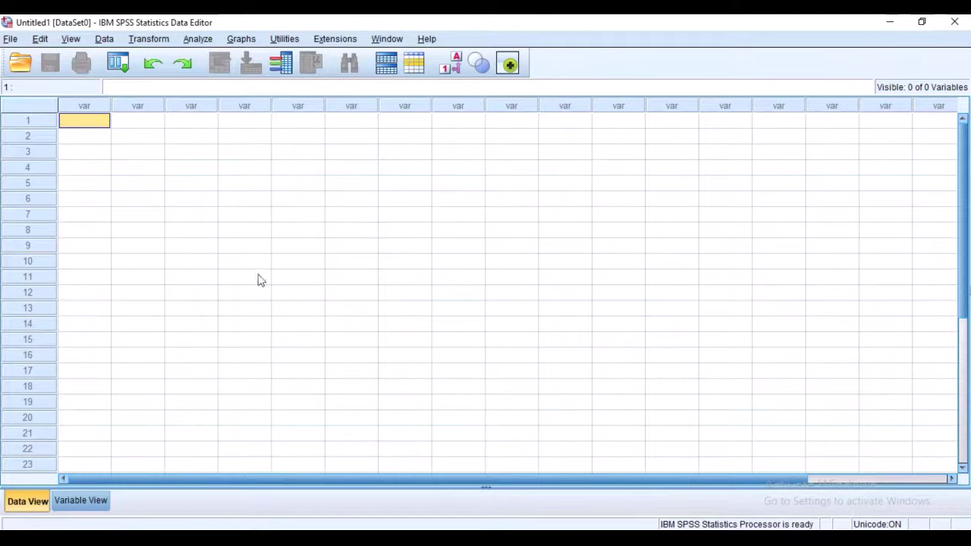
{"action": "left_click", "coordinate": [76, 503]}
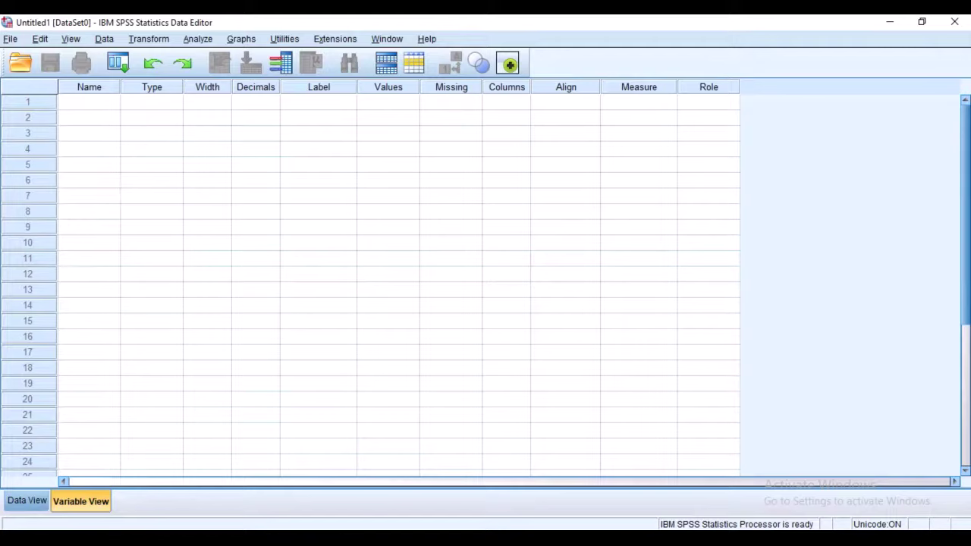
Step: Switch to the Word questionnaire and examine the Entrepreneurship Education heading and its item numbers
{"action": "left_click", "coordinate": [569, 485]}
{"action": "scroll", "coordinate": [441, 249], "scroll_direction": "up", "scroll_amount": 1}
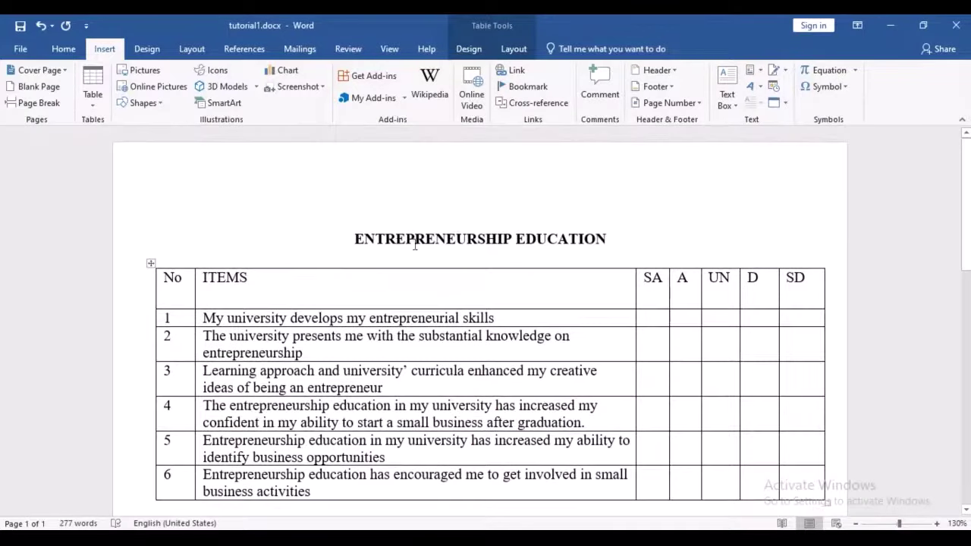
{"action": "left_click_drag", "start_coordinate": [354, 239], "coordinate": [612, 224]}
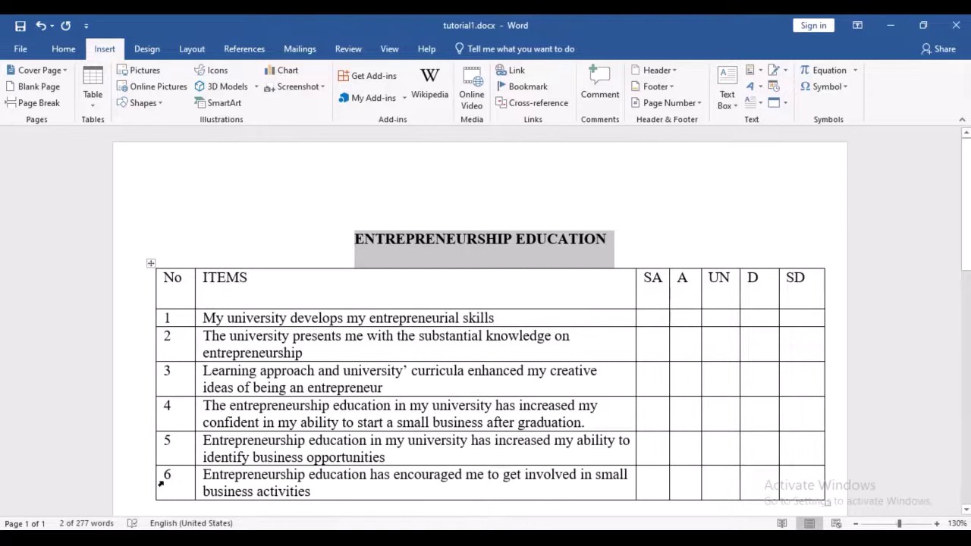
{"action": "left_click_drag", "start_coordinate": [173, 482], "coordinate": [168, 279]}
{"action": "scroll", "coordinate": [267, 346], "scroll_direction": "down", "scroll_amount": 3}
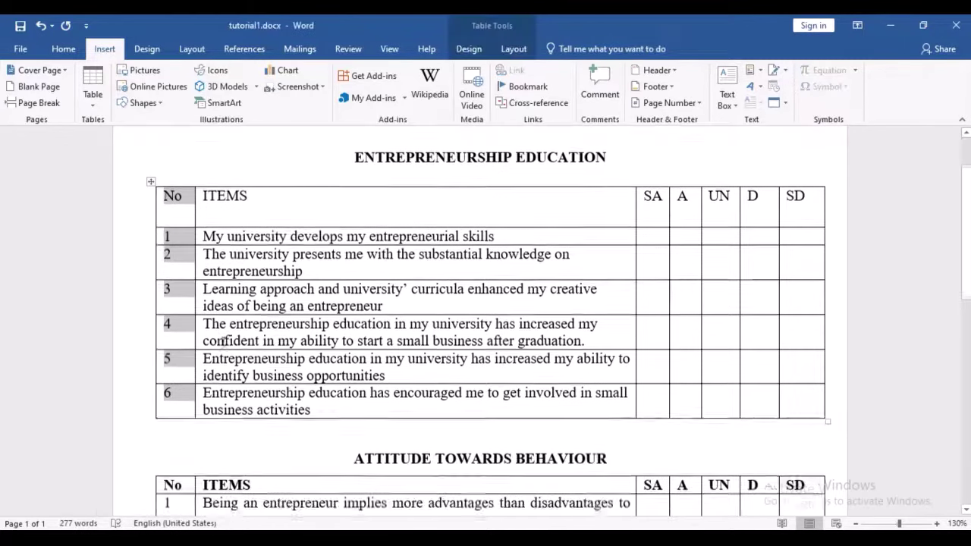
{"action": "scroll", "coordinate": [267, 345], "scroll_direction": "up", "scroll_amount": 3}
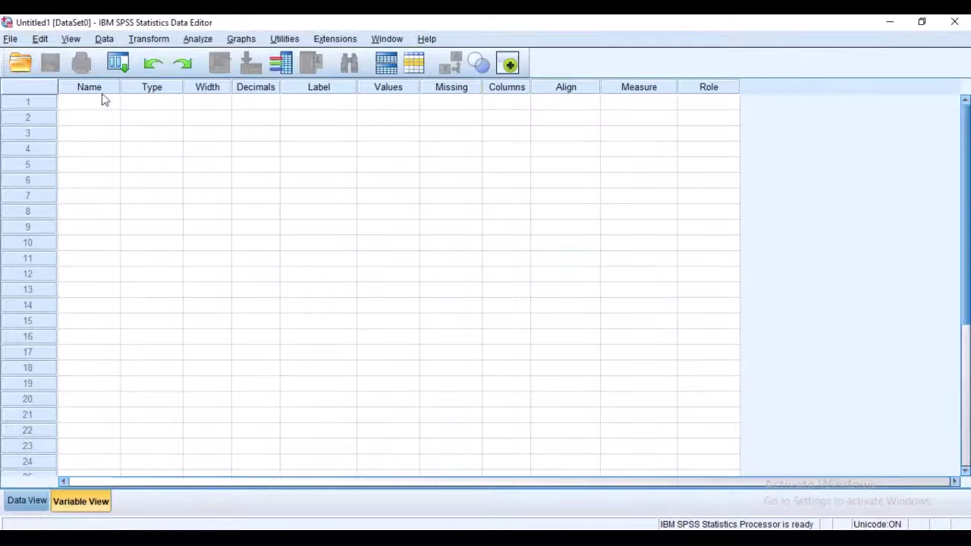
Step: Switch back to SPSS and try to name the first variable "Entrepreneurship Education", with a space between the words
{"action": "left_click", "coordinate": [99, 100]}
{"action": "left_click", "coordinate": [100, 101]}
{"action": "type", "text": "Entrepren"}
{"action": "type", "text": "neu"}
{"action": "type", "text": "rs"}
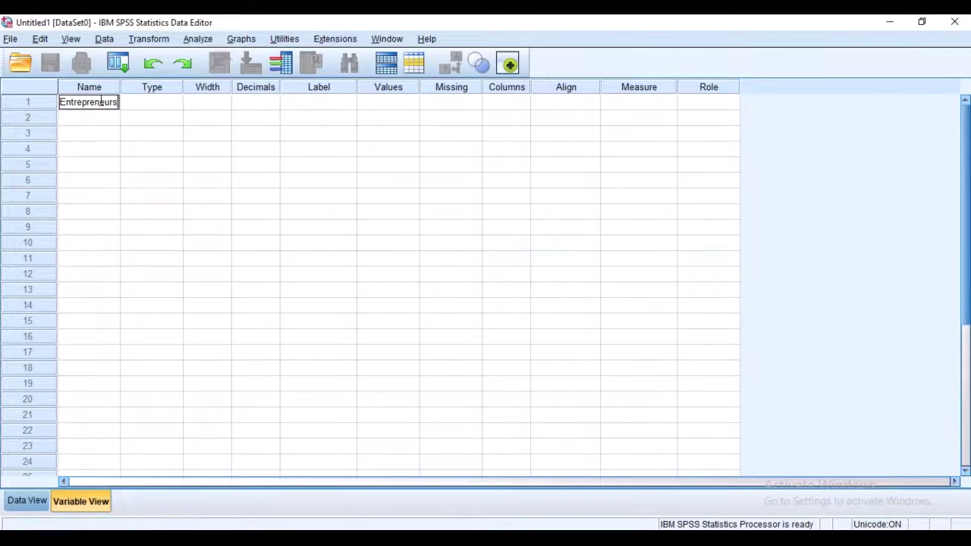
{"action": "type", "text": "hip"}
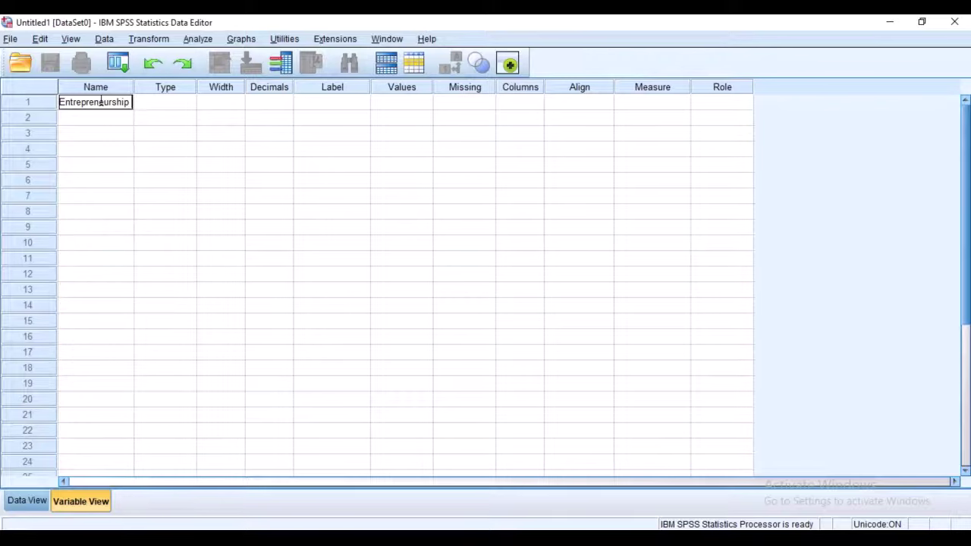
{"action": "type", "text": " Education"}
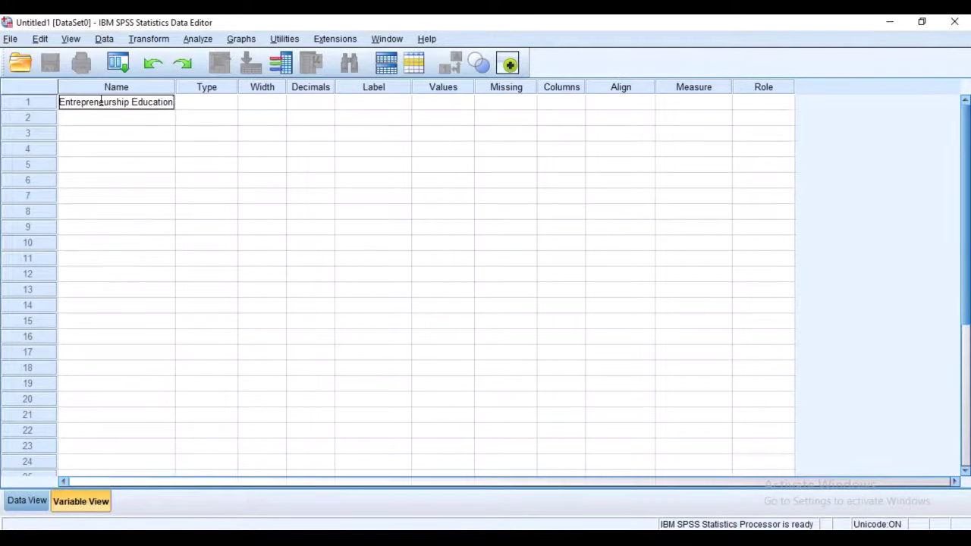
{"action": "left_click", "coordinate": [106, 120]}
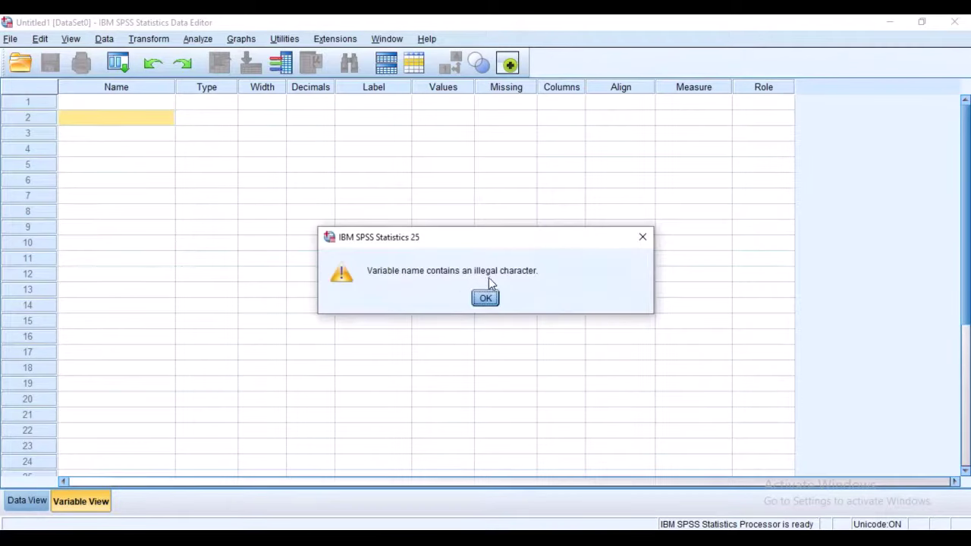
{"action": "left_click", "coordinate": [487, 299]}
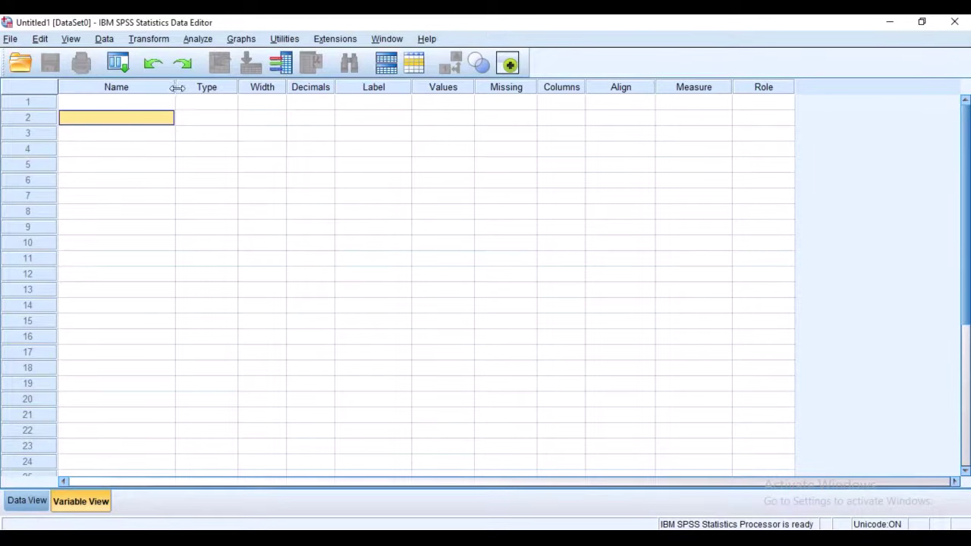
Step: Name the first variable Entrepreneurship_Education and widen the Name column to fit the full name
{"action": "left_click_drag", "start_coordinate": [174, 89], "coordinate": [164, 89]}
{"action": "left_click", "coordinate": [148, 103]}
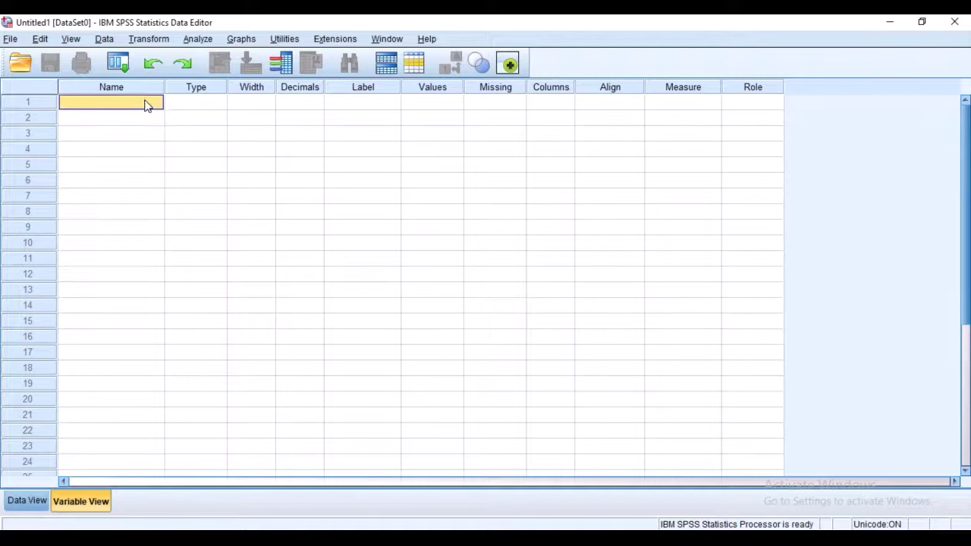
{"action": "type", "text": "Entrepreneurship_"}
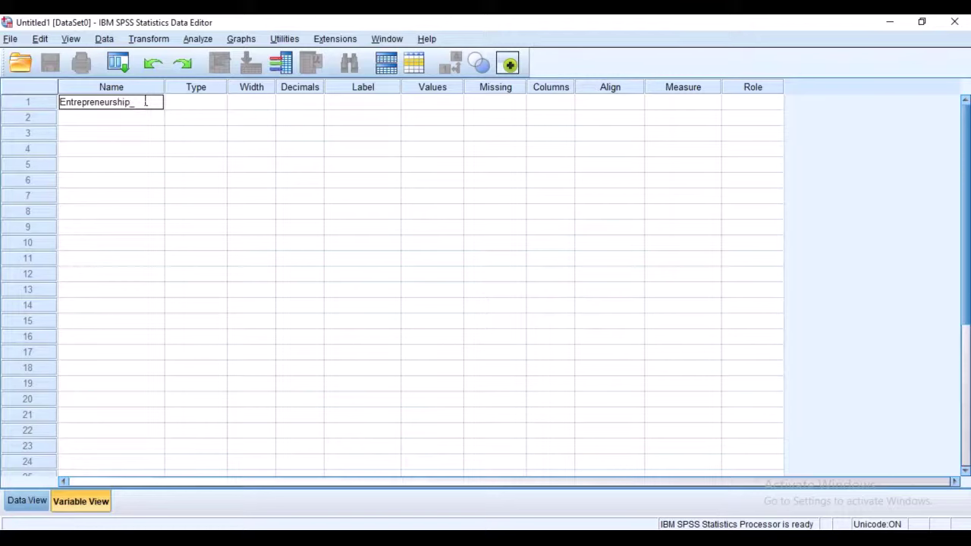
{"action": "type", "text": "Education"}
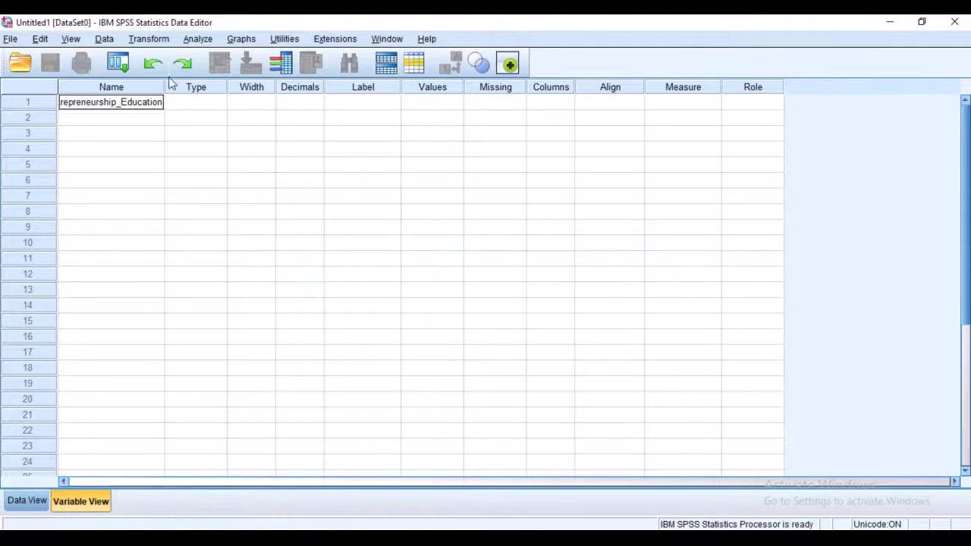
{"action": "left_click_drag", "start_coordinate": [165, 85], "coordinate": [203, 81]}
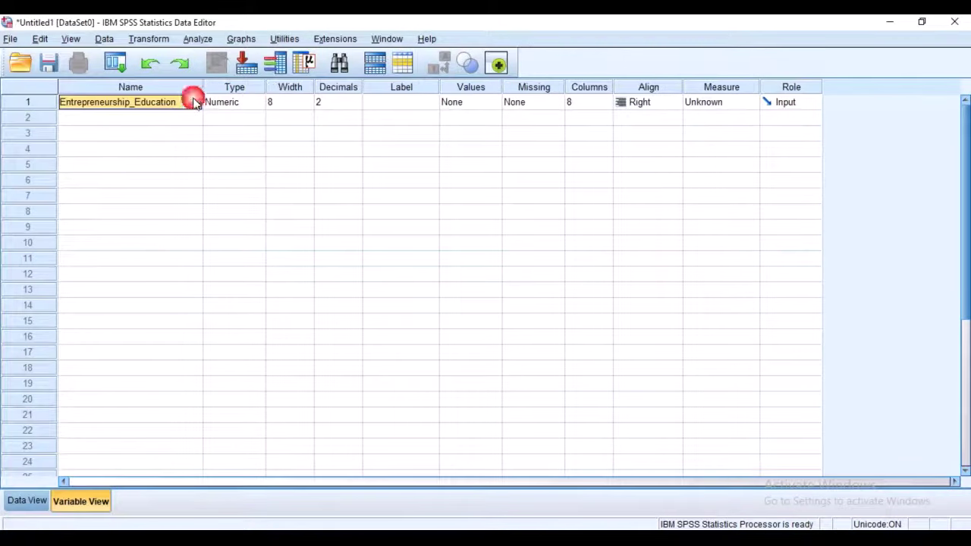
Step: Switch to the Word questionnaire and examine the numbered items in the Entrepreneurship Education table
{"action": "left_click", "coordinate": [173, 120]}
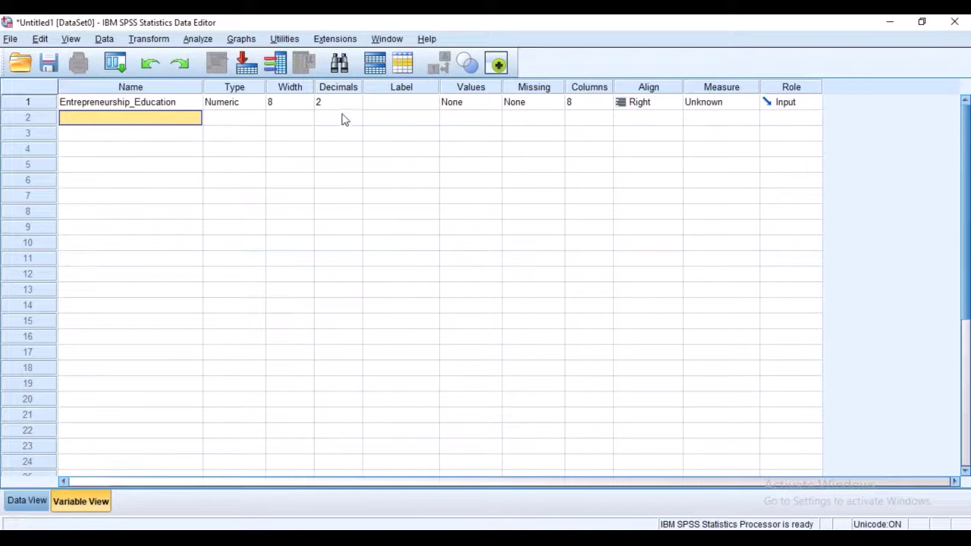
{"action": "double_click", "coordinate": [174, 114]}
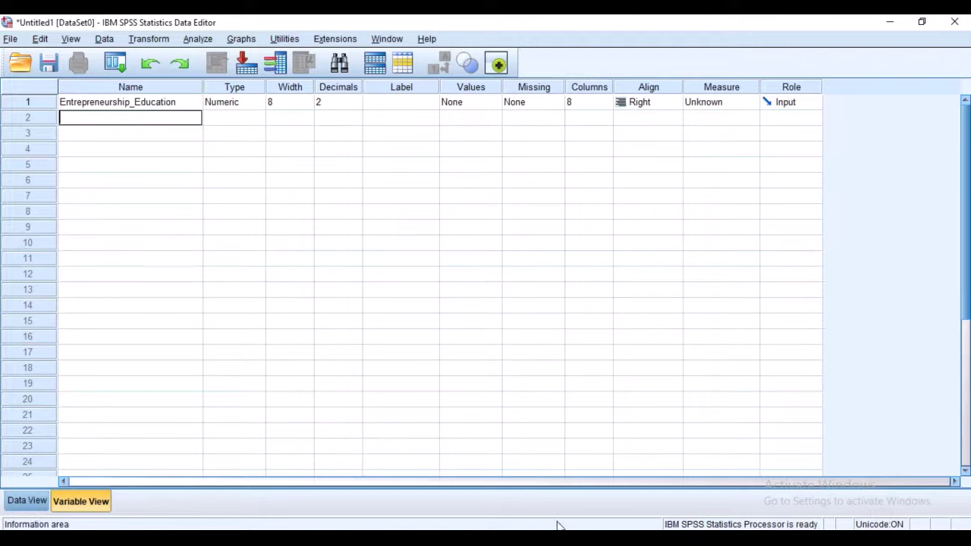
{"action": "key", "text": "alt+Tab"}
{"action": "scroll", "coordinate": [684, 281], "scroll_direction": "down", "scroll_amount": 4}
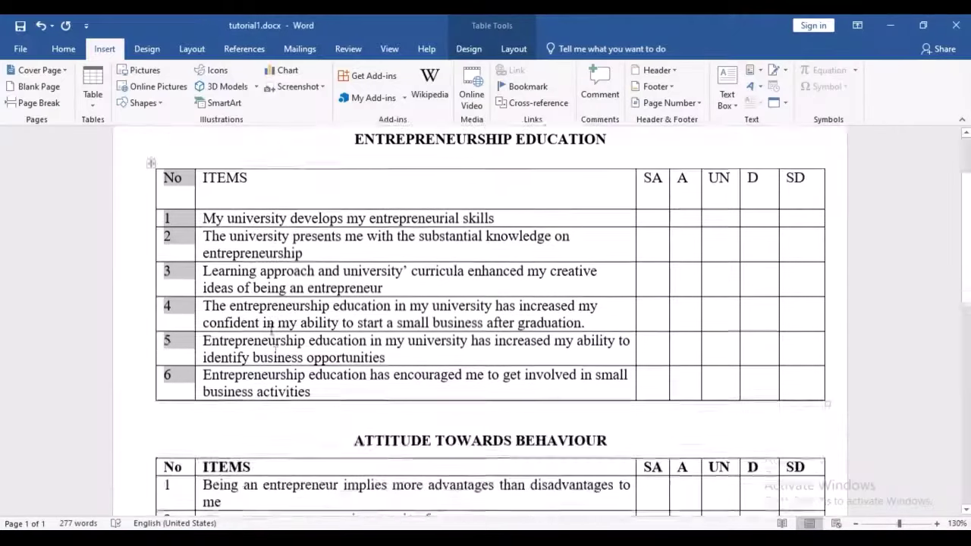
{"action": "left_click", "coordinate": [682, 250]}
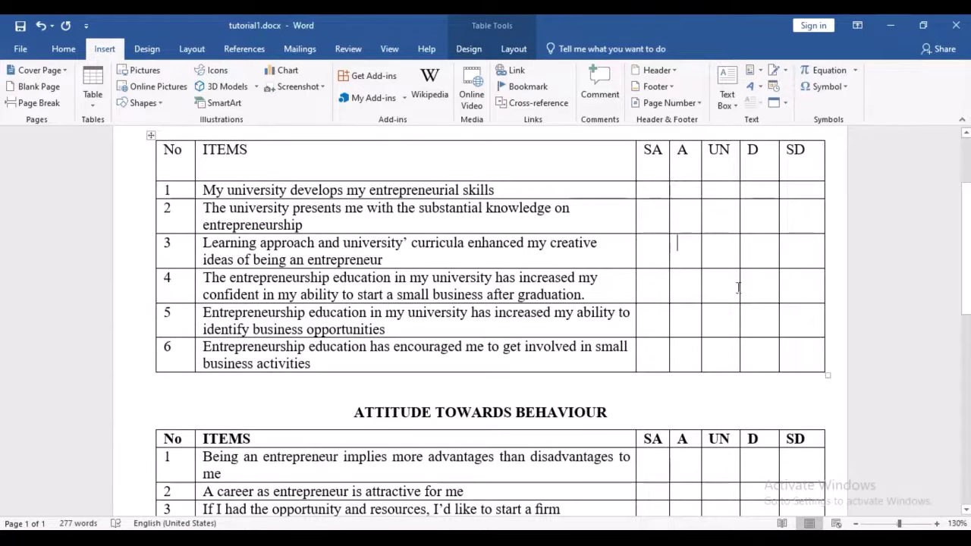
{"action": "scroll", "coordinate": [767, 241], "scroll_direction": "up", "scroll_amount": 2}
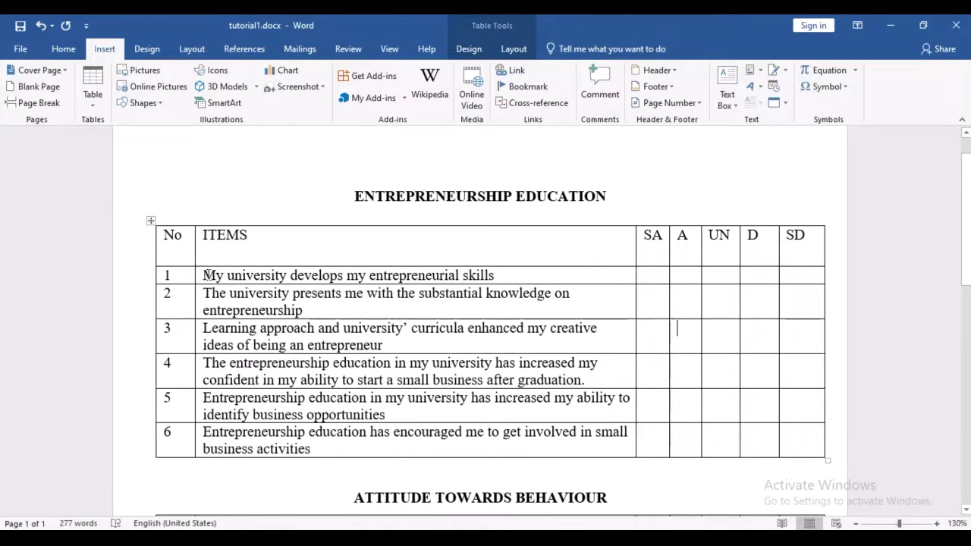
{"action": "left_click", "coordinate": [173, 293]}
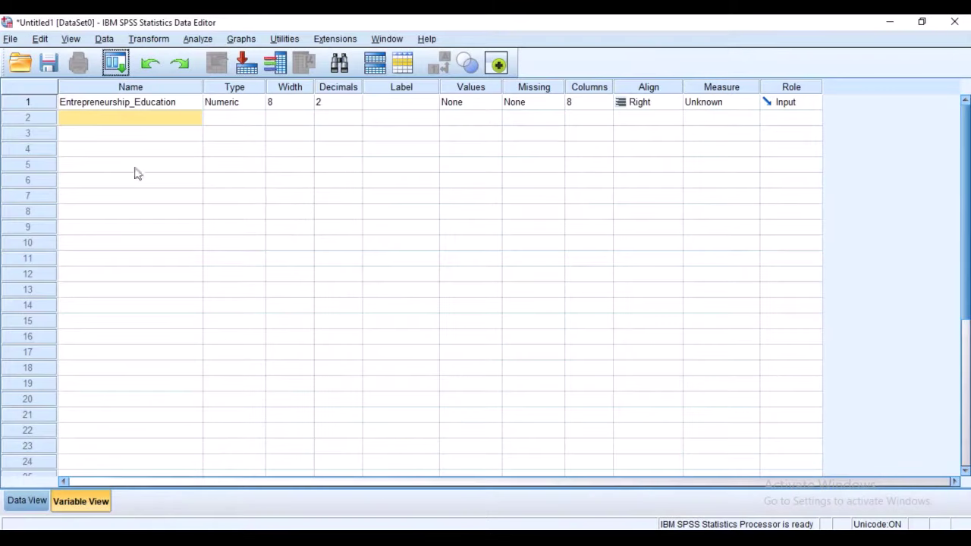
Step: Switch back to SPSS and try to name the second variable "Item 1", with a space before the number
{"action": "left_click", "coordinate": [112, 115]}
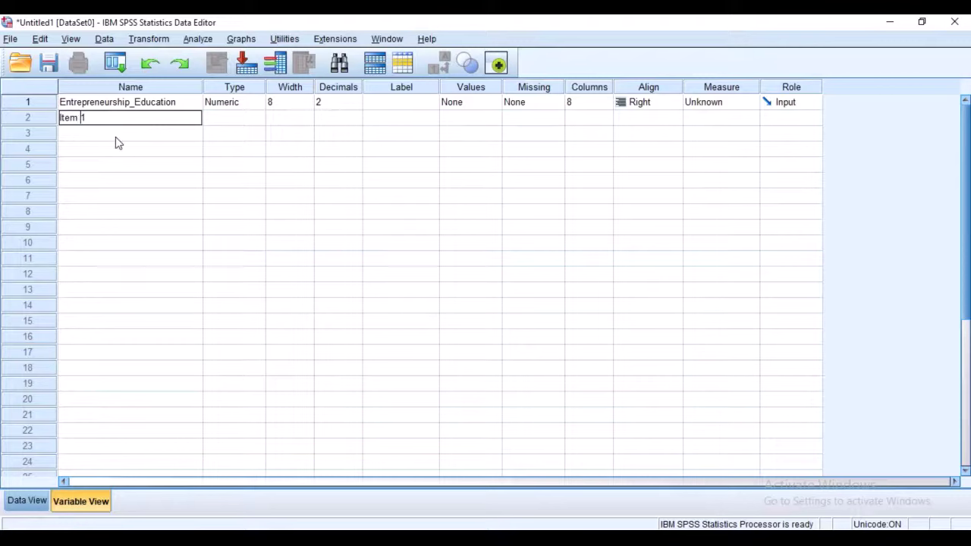
{"action": "left_click", "coordinate": [115, 135]}
{"action": "left_click", "coordinate": [486, 299]}
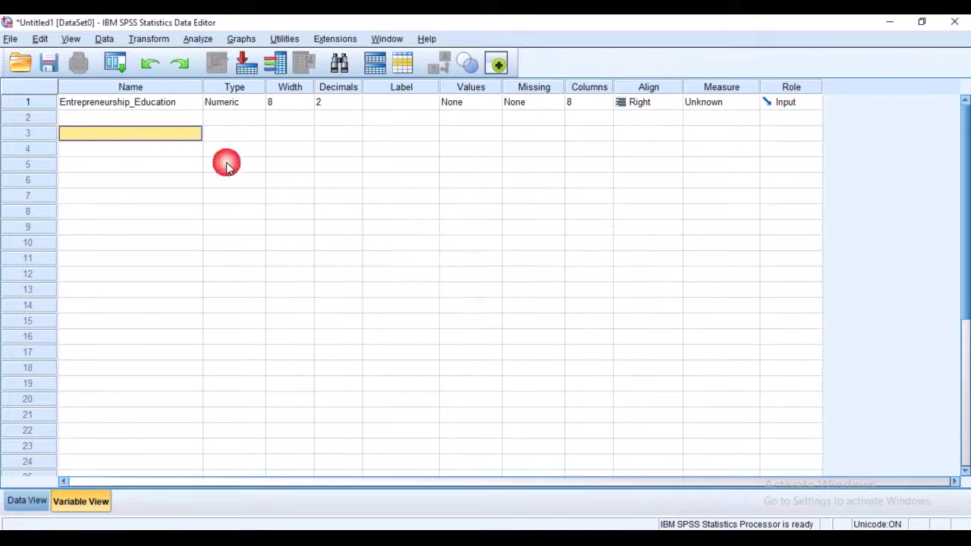
Step: Name the variables in rows 2 to 7 Item1, Item2, Item3, Item4, Item5 and Item6, without spaces
{"action": "double_click", "coordinate": [150, 120]}
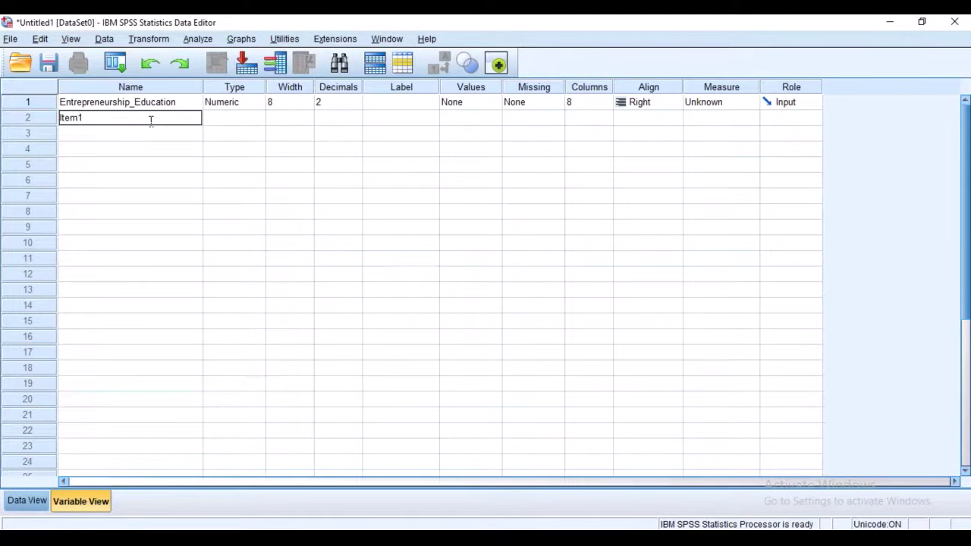
{"action": "left_click", "coordinate": [145, 134]}
{"action": "type", "text": "Item2"}
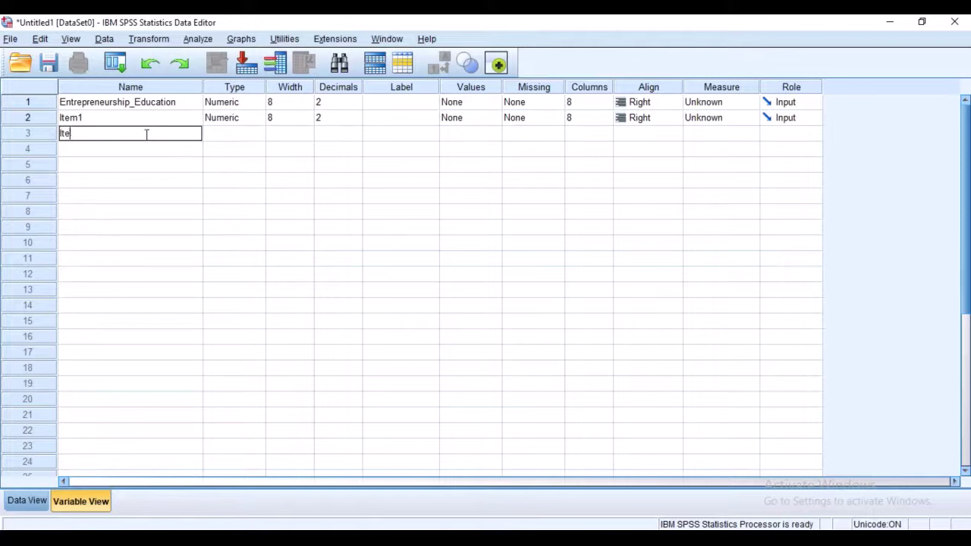
{"action": "left_click", "coordinate": [144, 147]}
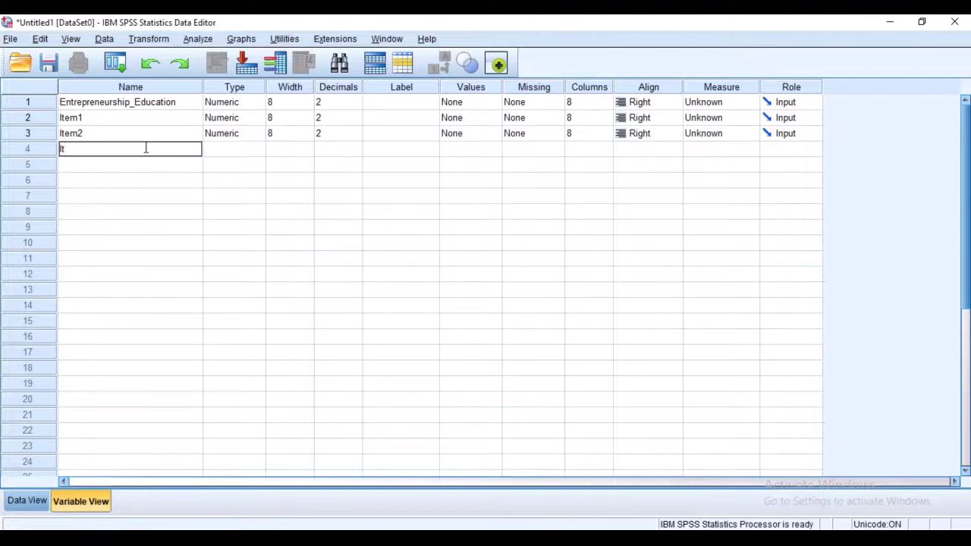
{"action": "type", "text": "3"}
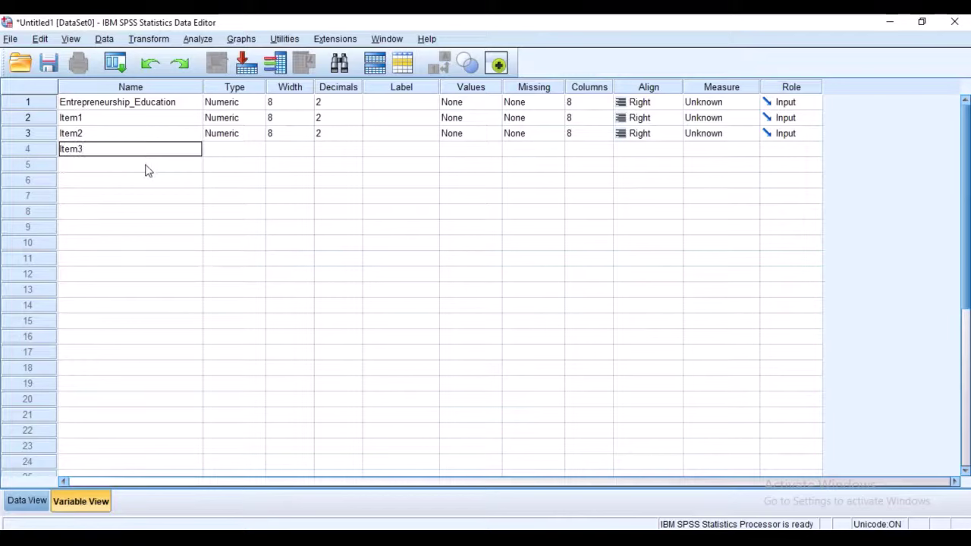
{"action": "left_click", "coordinate": [145, 164]}
{"action": "type", "text": "Item4"}
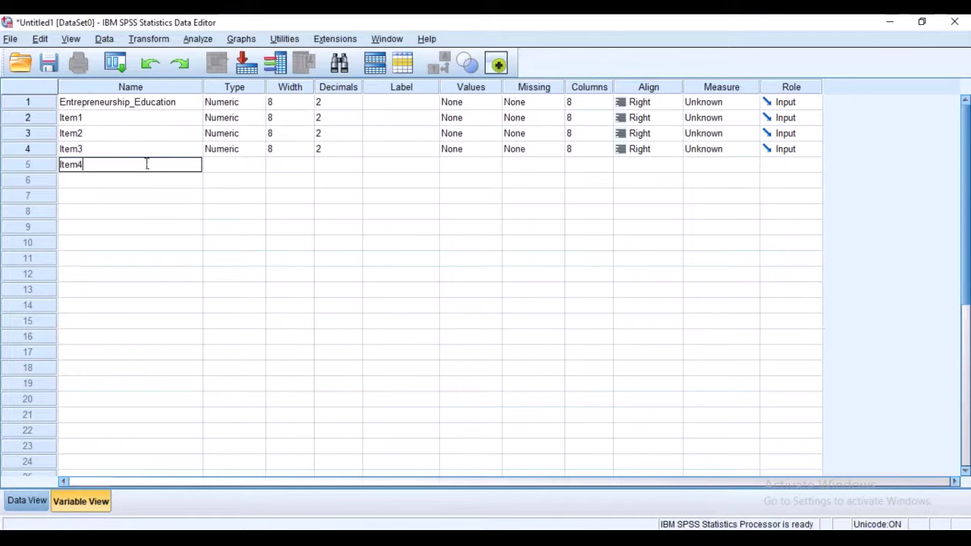
{"action": "left_click", "coordinate": [130, 180]}
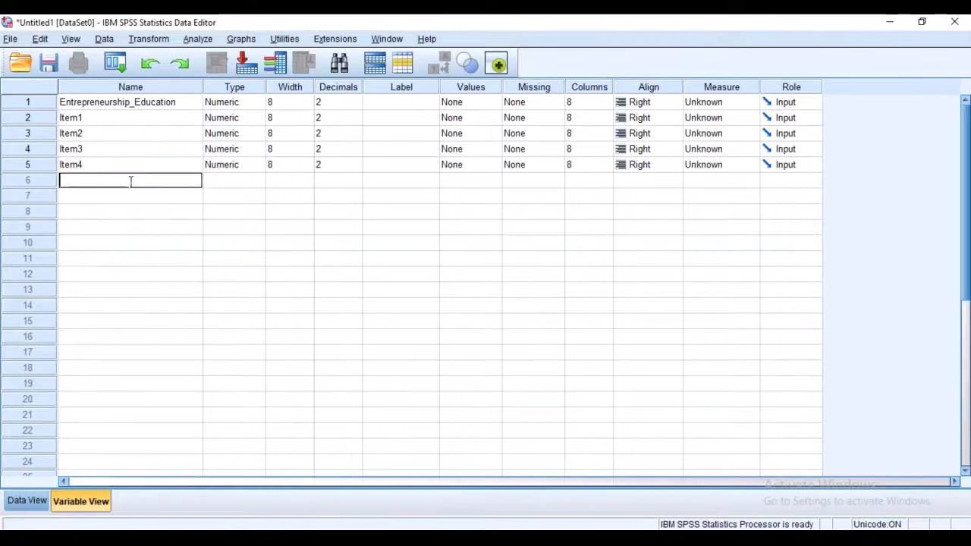
{"action": "type", "text": "Item5"}
{"action": "left_click", "coordinate": [125, 195]}
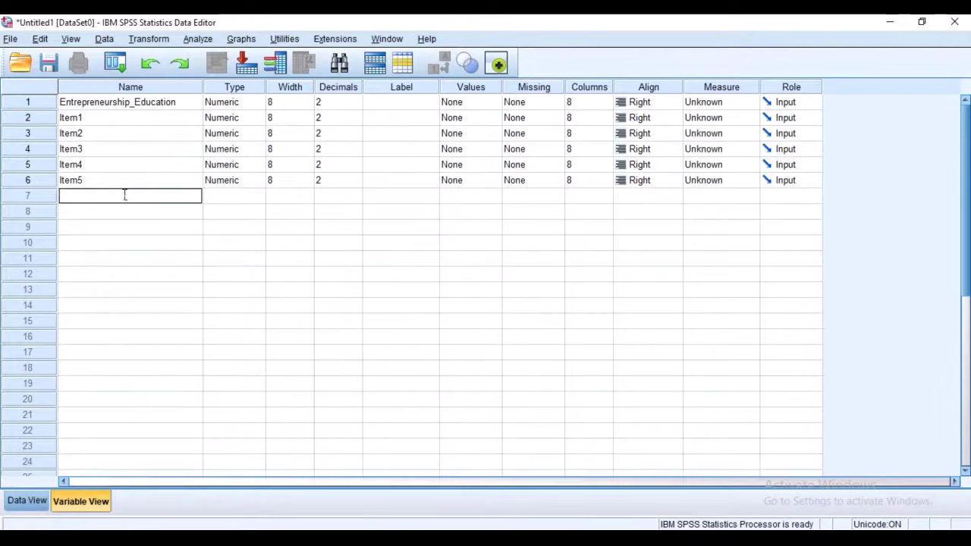
{"action": "type", "text": "Item6"}
{"action": "left_click", "coordinate": [127, 211]}
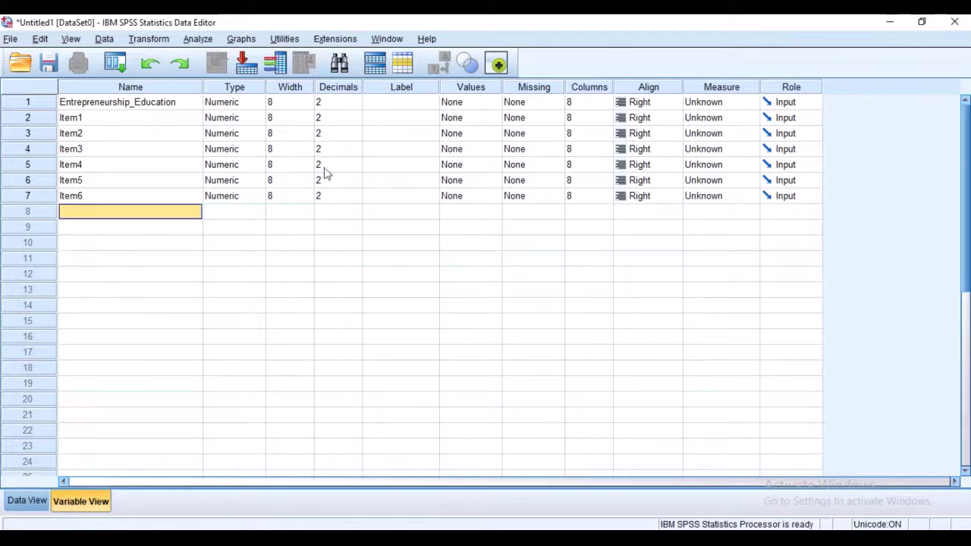
Step: Highlight the six Entrepreneurship Education item statements in the Word questionnaire, and return to the SPSS variable list
{"action": "left_click", "coordinate": [562, 530]}
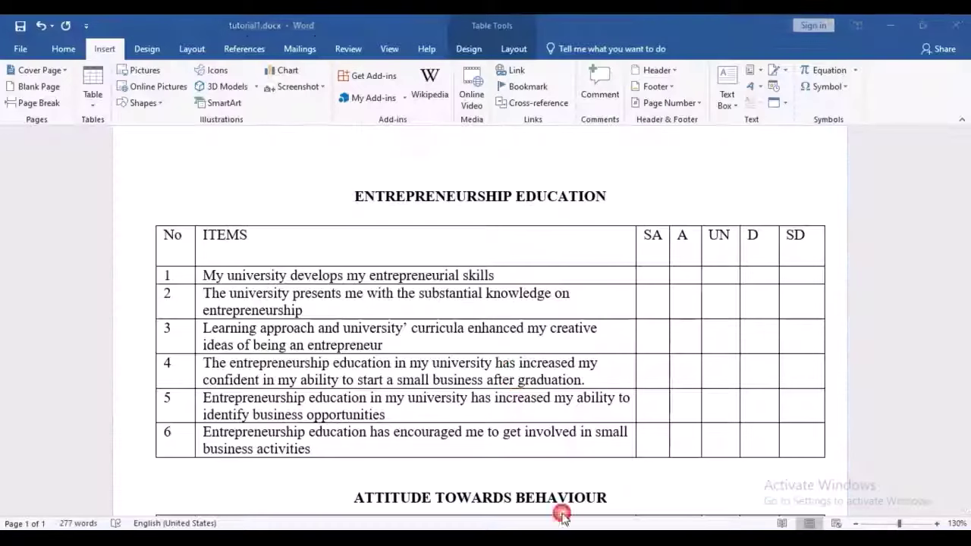
{"action": "left_click_drag", "start_coordinate": [213, 274], "coordinate": [308, 445]}
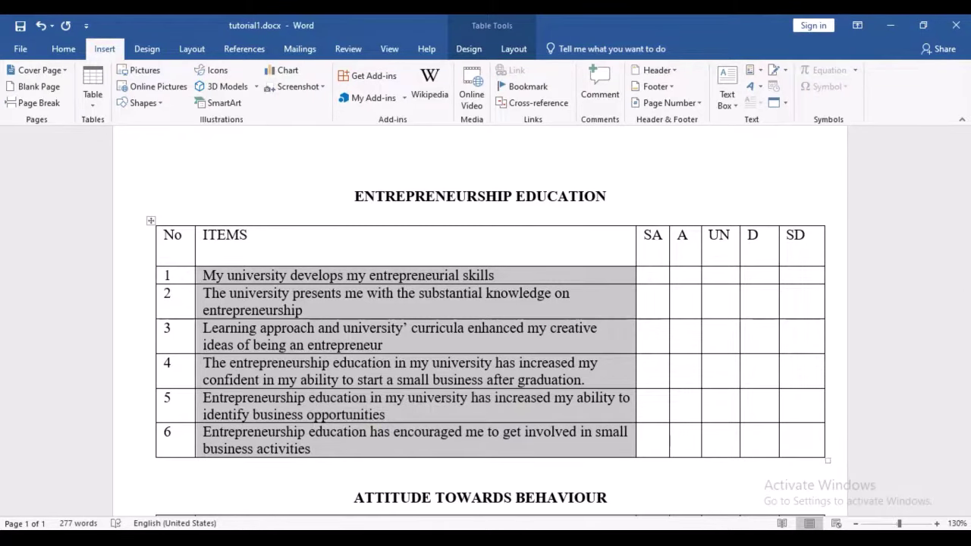
{"action": "left_click", "coordinate": [383, 436]}
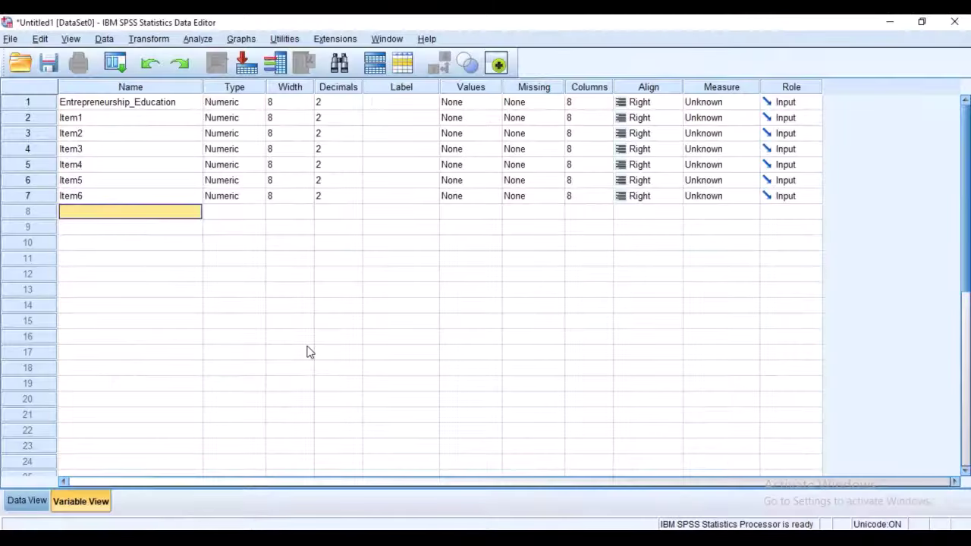
{"action": "left_click", "coordinate": [144, 226]}
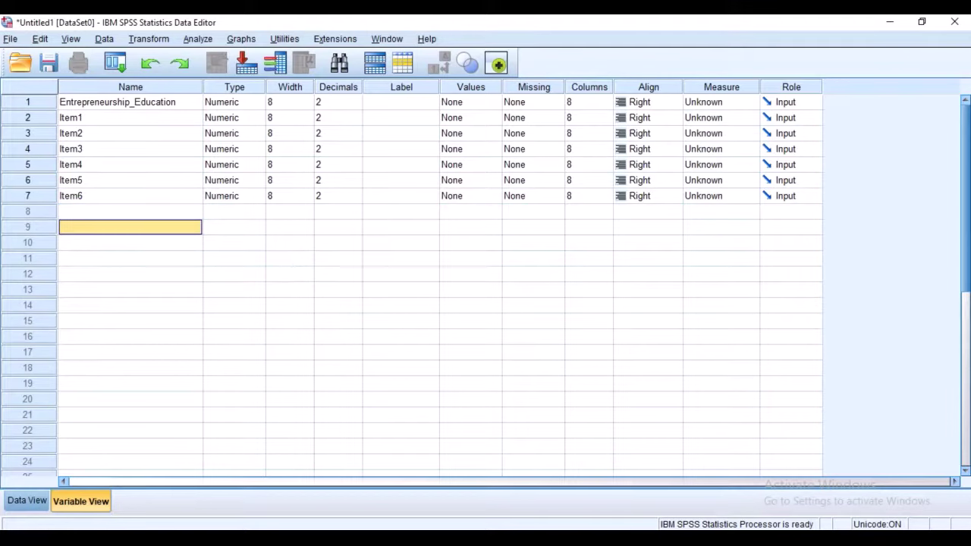
Step: Switch to the Word questionnaire and examine the Attitude Towards Behaviour heading below the Entrepreneurship Education table
{"action": "key", "text": "alt+Tab"}
{"action": "scroll", "coordinate": [540, 317], "scroll_direction": "down", "scroll_amount": 3}
{"action": "scroll", "coordinate": [540, 317], "scroll_direction": "up", "scroll_amount": 3}
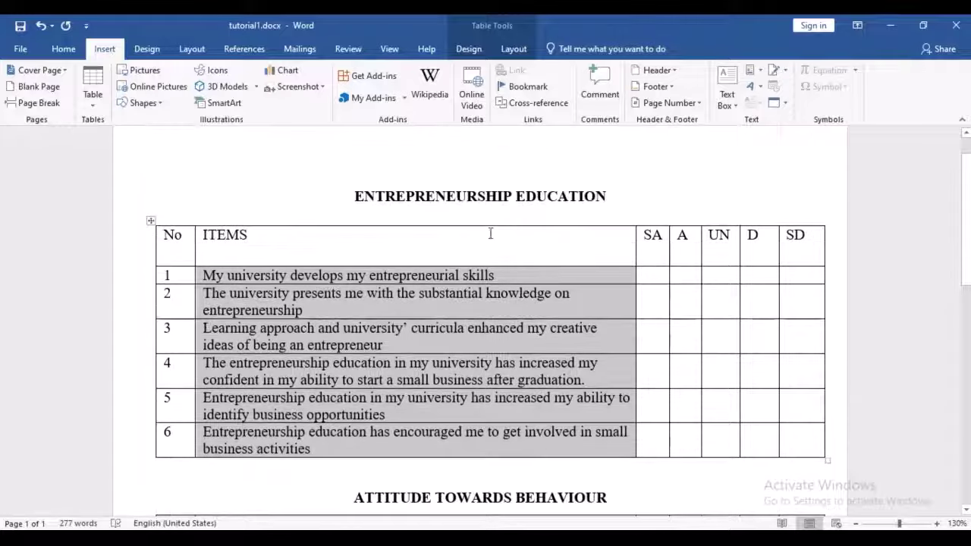
{"action": "scroll", "coordinate": [490, 234], "scroll_direction": "down", "scroll_amount": 5}
{"action": "left_click_drag", "start_coordinate": [352, 243], "coordinate": [513, 244]}
{"action": "scroll", "coordinate": [337, 298], "scroll_direction": "up", "scroll_amount": 3}
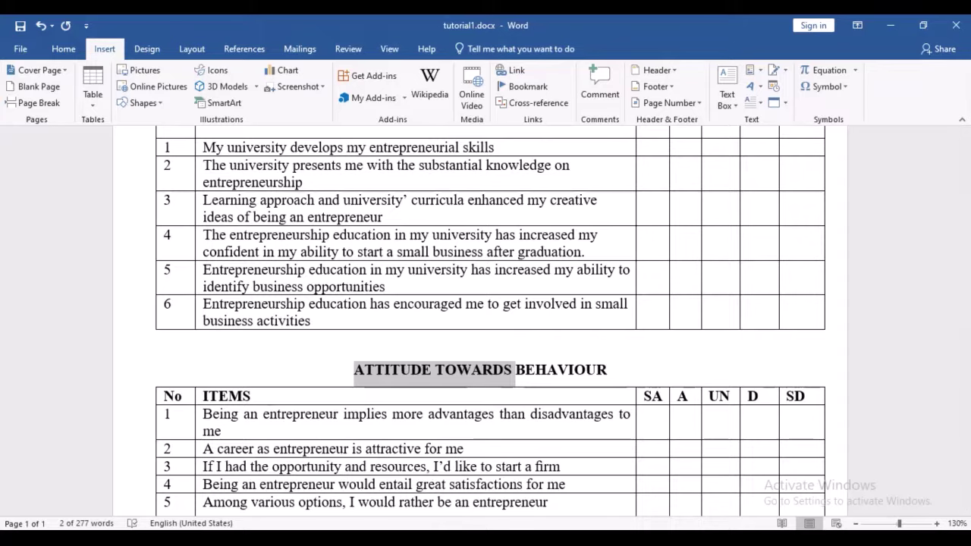
Step: Switch back to SPSS and name the variable in row 8 Attitude_Towards_Behaviour
{"action": "key", "text": "alt+Tab"}
{"action": "left_click", "coordinate": [162, 214]}
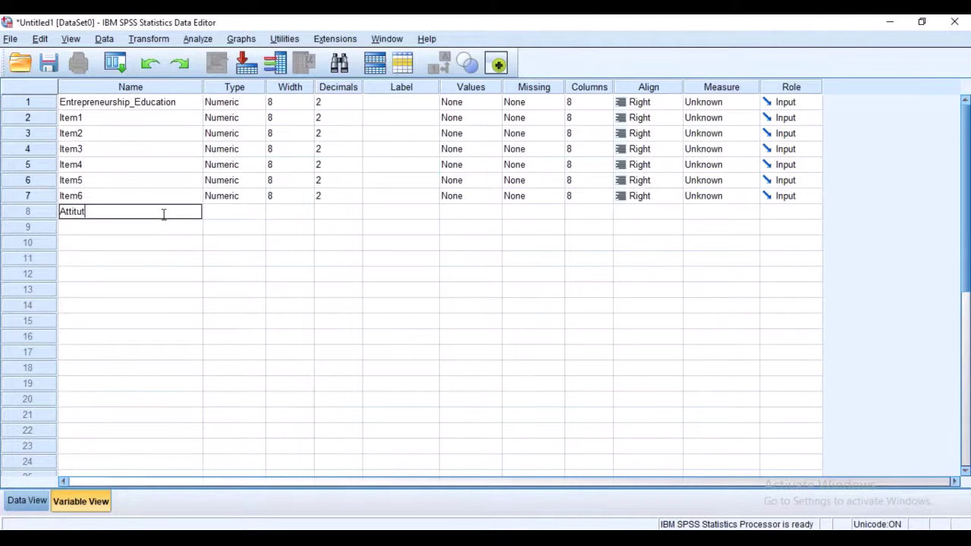
{"action": "type", "text": "Attitude_Towards_Behaviour"}
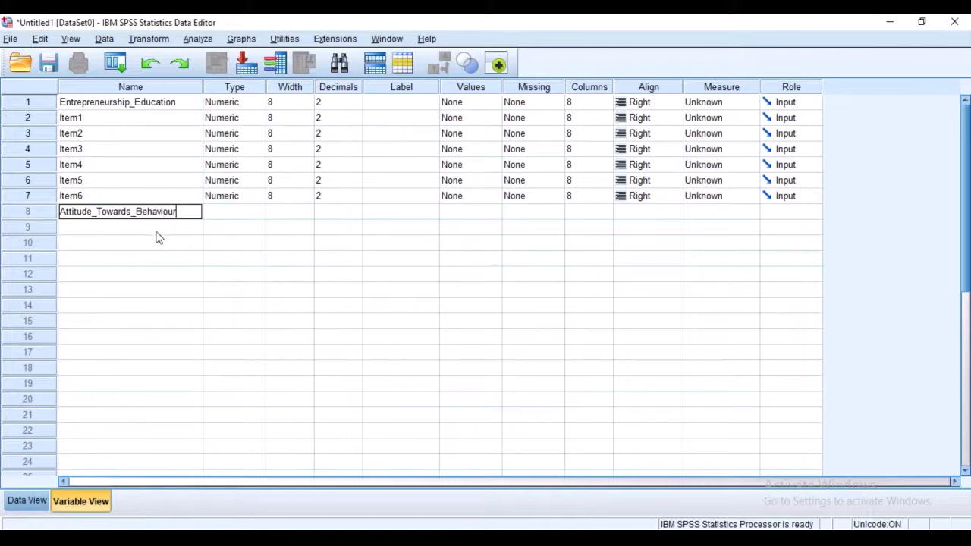
{"action": "key", "text": "Return"}
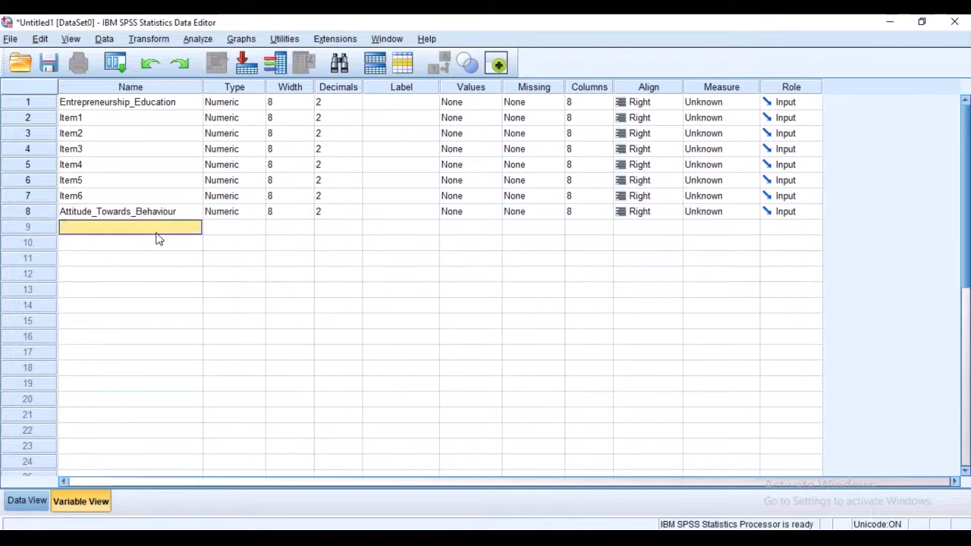
Step: Point out the names Item1 to Item6 and the empty name cells below Attitude_Towards_Behaviour
{"action": "left_click", "coordinate": [158, 221]}
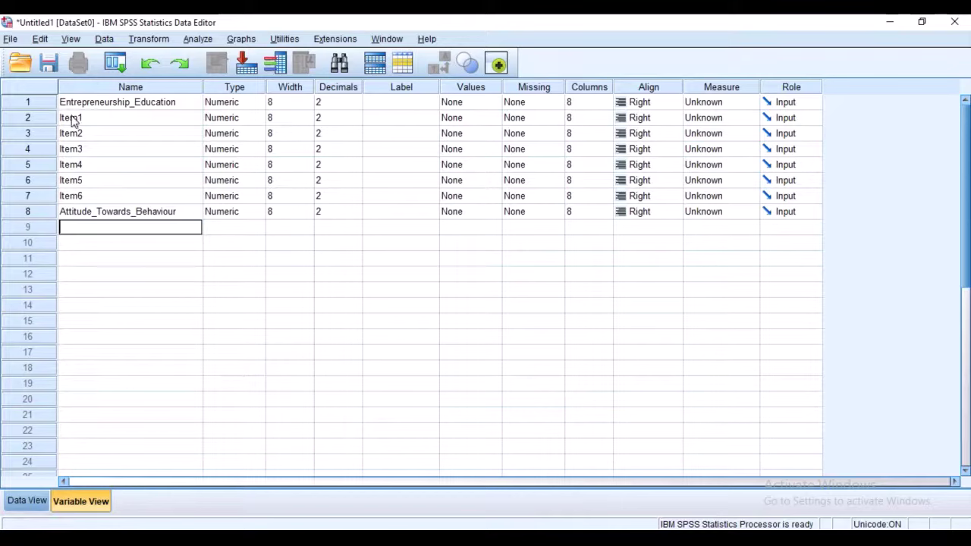
{"action": "left_click_drag", "start_coordinate": [71, 118], "coordinate": [84, 197]}
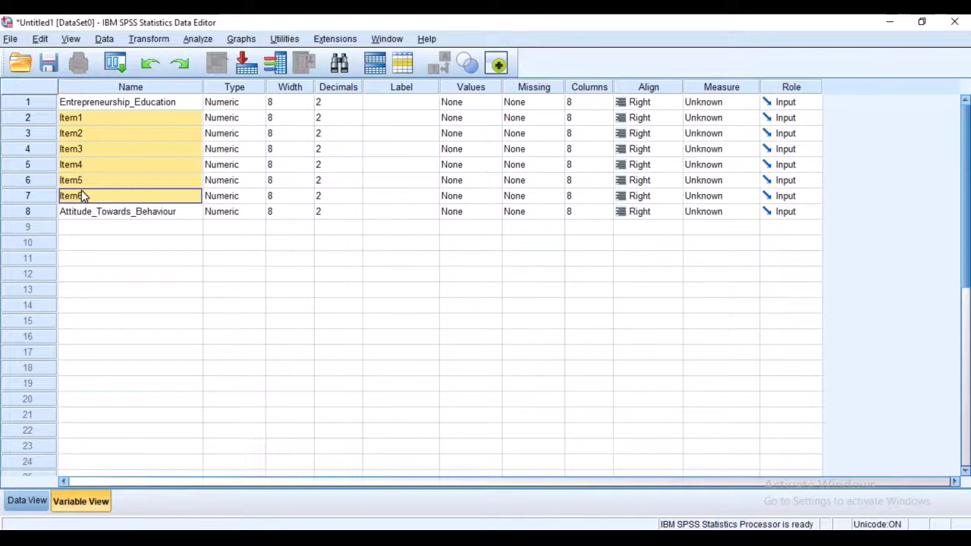
{"action": "left_click", "coordinate": [90, 226]}
{"action": "left_click_drag", "start_coordinate": [90, 227], "coordinate": [106, 302]}
{"action": "left_click", "coordinate": [106, 300]}
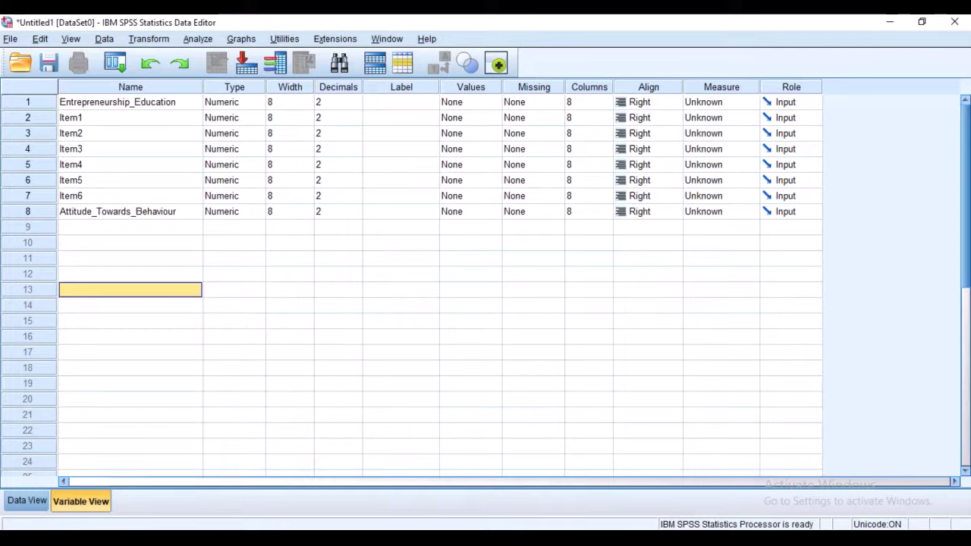
Step: Switch to the Word questionnaire, review the remaining construct tables, and examine the Attitude Towards Behaviour items
{"action": "key", "text": "alt+Tab"}
{"action": "scroll", "coordinate": [458, 366], "scroll_direction": "down", "scroll_amount": 9}
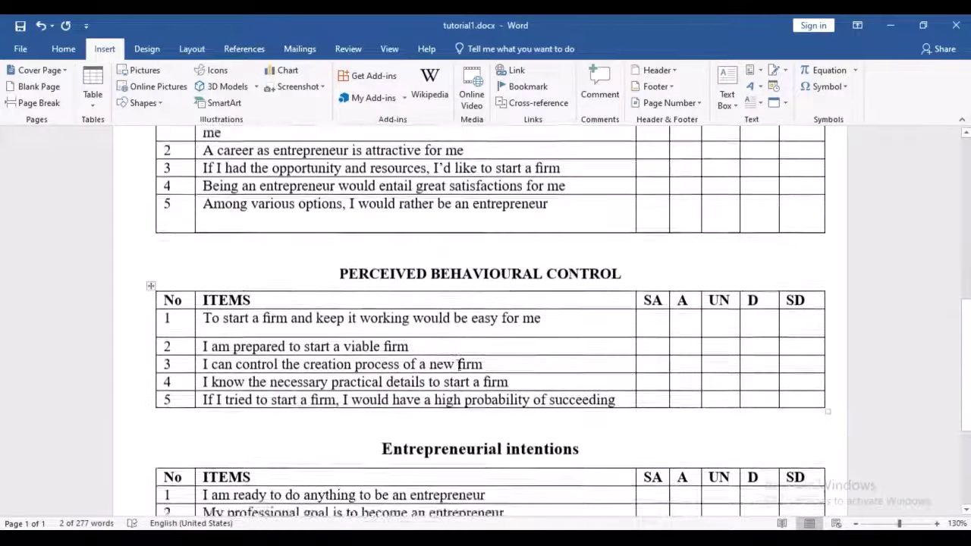
{"action": "scroll", "coordinate": [458, 365], "scroll_direction": "down", "scroll_amount": 2}
{"action": "scroll", "coordinate": [458, 366], "scroll_direction": "up", "scroll_amount": 10}
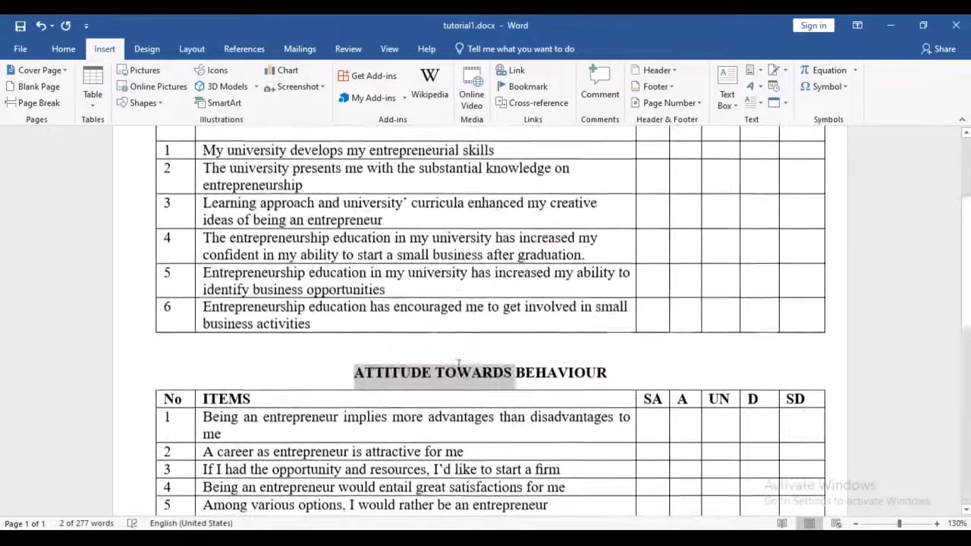
{"action": "scroll", "coordinate": [459, 366], "scroll_direction": "down", "scroll_amount": 3}
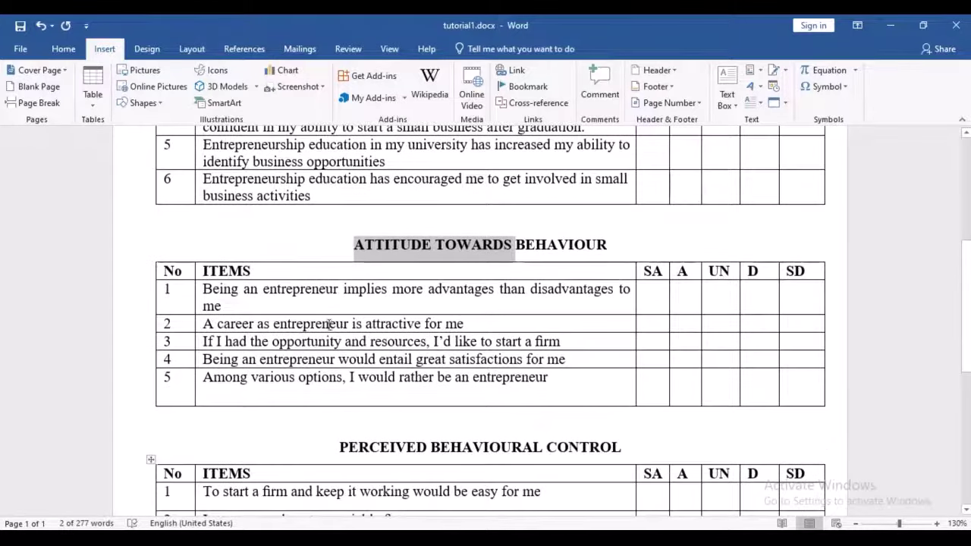
{"action": "left_click", "coordinate": [191, 317]}
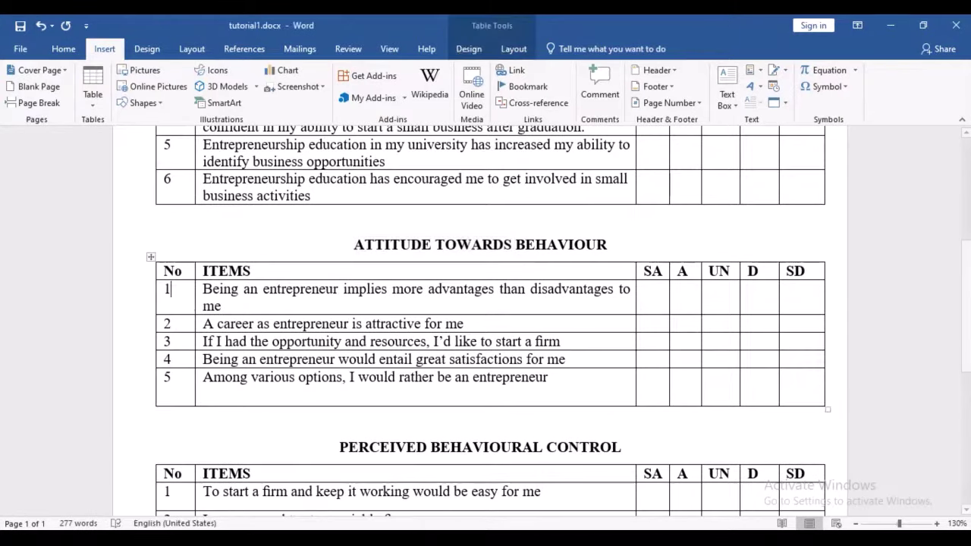
Step: Switch back to SPSS and name the variables in rows 9 to 11 Atti1, Atti2 and Atti3
{"action": "left_click", "coordinate": [436, 491]}
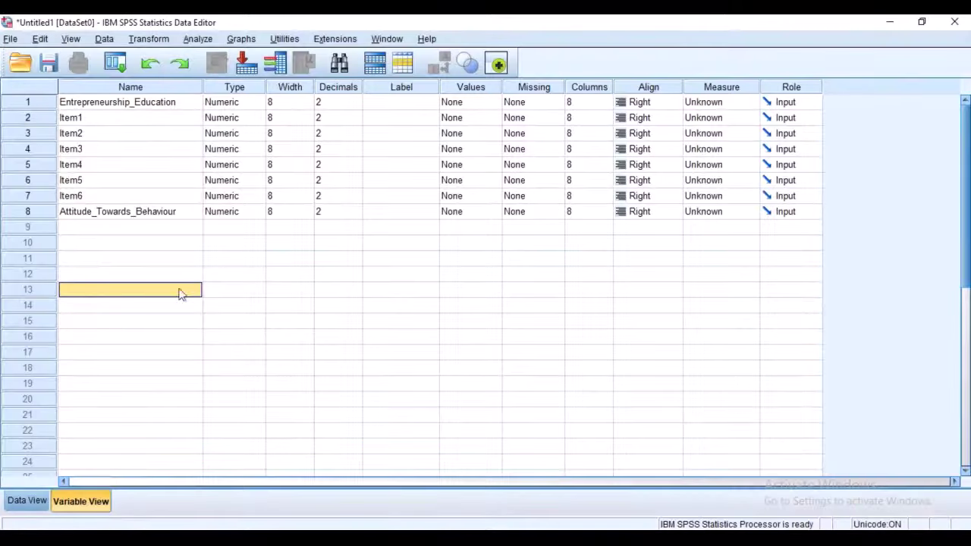
{"action": "double_click", "coordinate": [175, 230]}
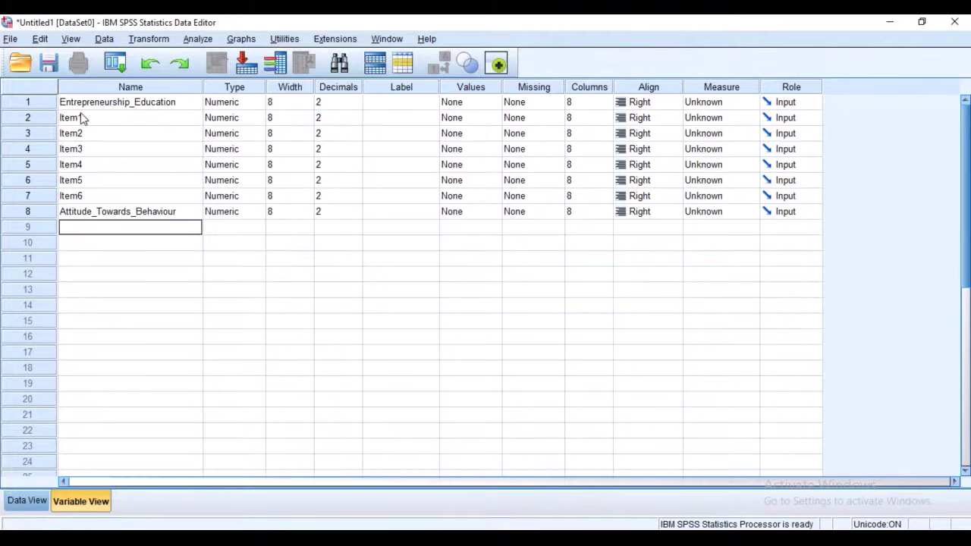
{"action": "type", "text": "Atti1"}
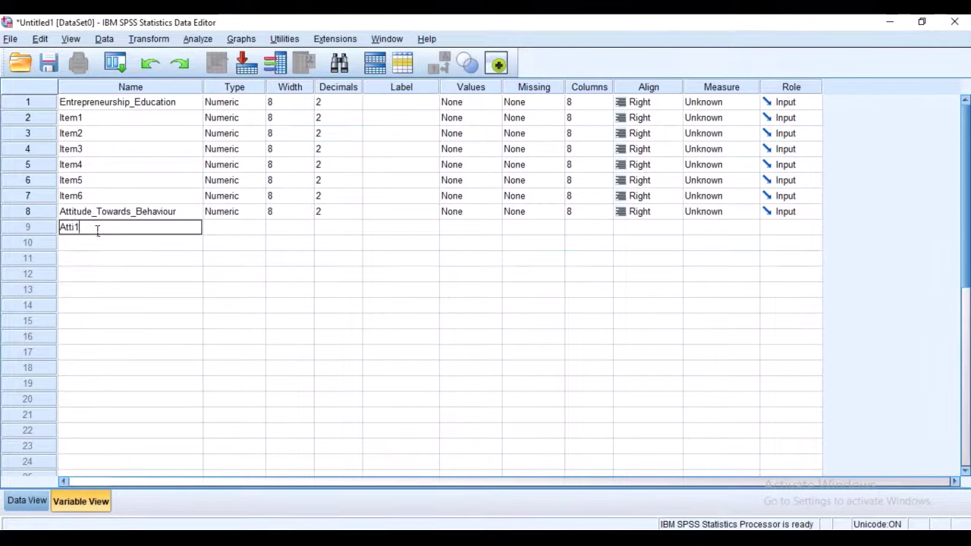
{"action": "left_click", "coordinate": [93, 240]}
{"action": "left_click", "coordinate": [93, 241]}
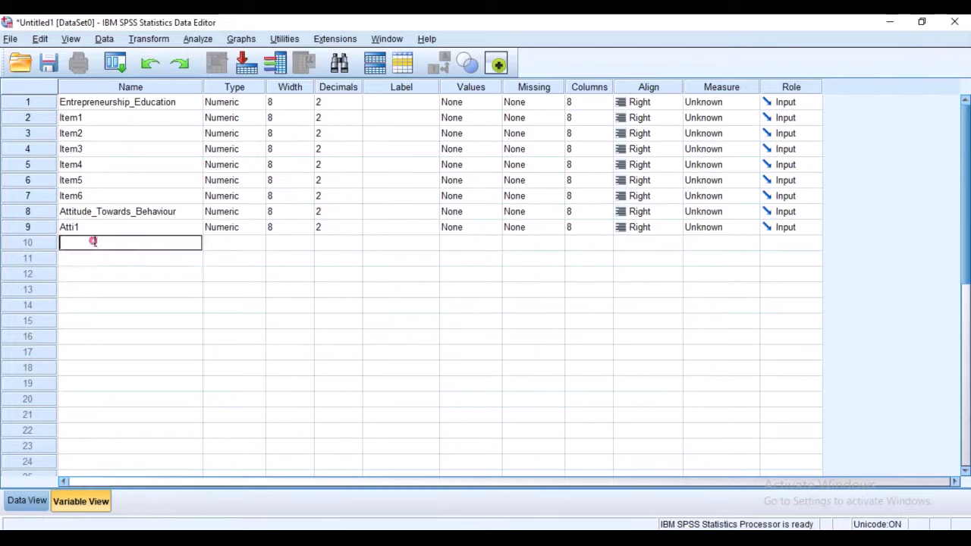
{"action": "type", "text": "Atti2"}
{"action": "left_click", "coordinate": [73, 258]}
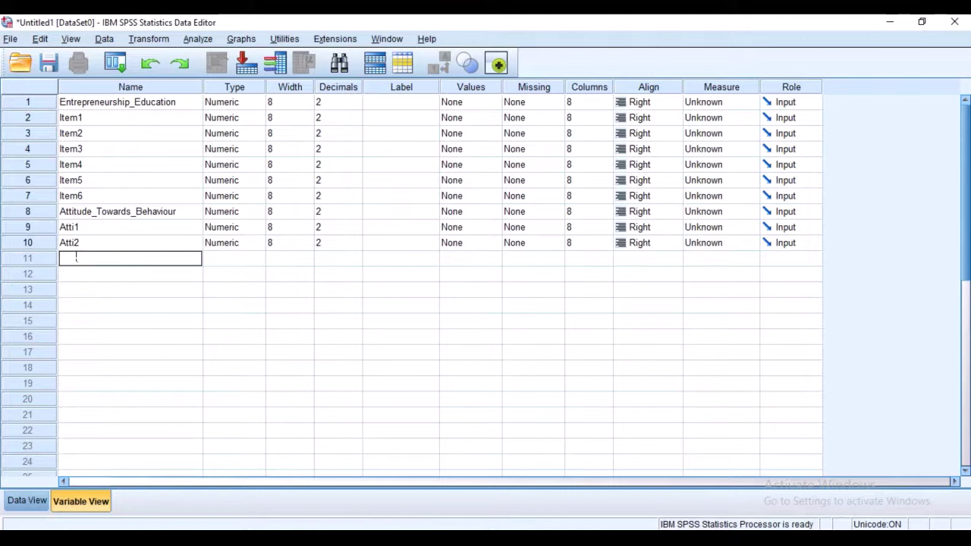
{"action": "type", "text": "Atti3"}
Step: Switch to the Word questionnaire, highlight the third Attitude Towards Behaviour item, and return to SPSS
{"action": "key", "text": "alt+Tab"}
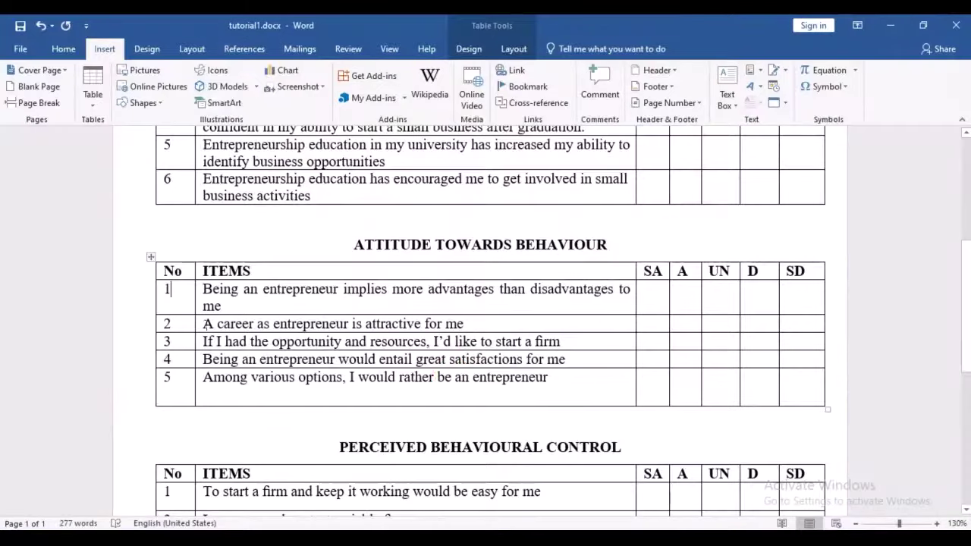
{"action": "left_click_drag", "start_coordinate": [207, 342], "coordinate": [560, 341]}
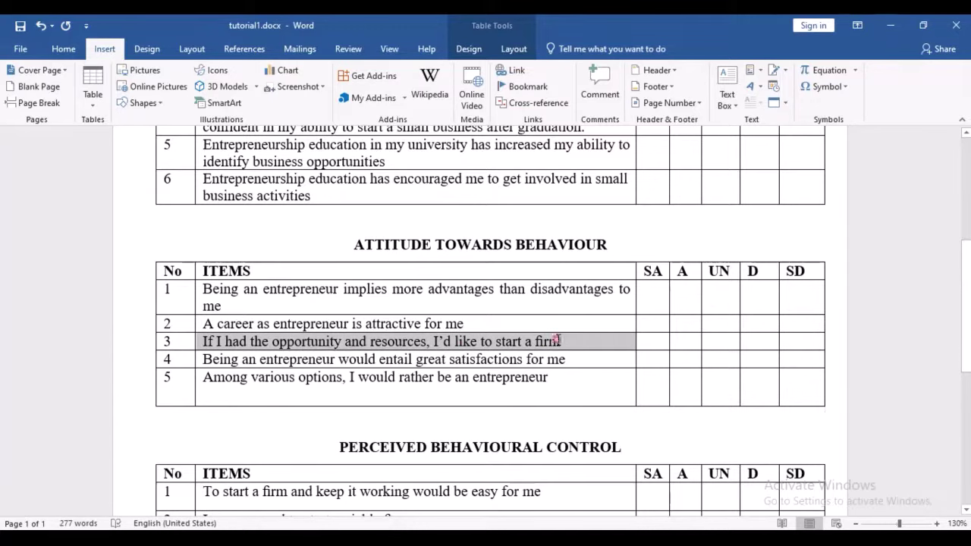
{"action": "left_click", "coordinate": [228, 383]}
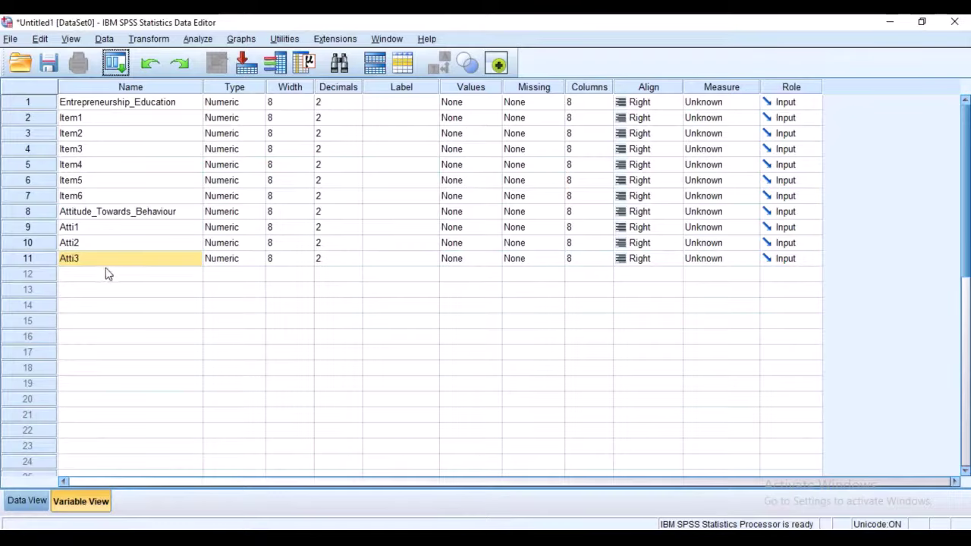
Step: Name the variables in rows 12 and 13 Atti4 and Atti5
{"action": "left_click", "coordinate": [79, 274]}
{"action": "left_click", "coordinate": [80, 274]}
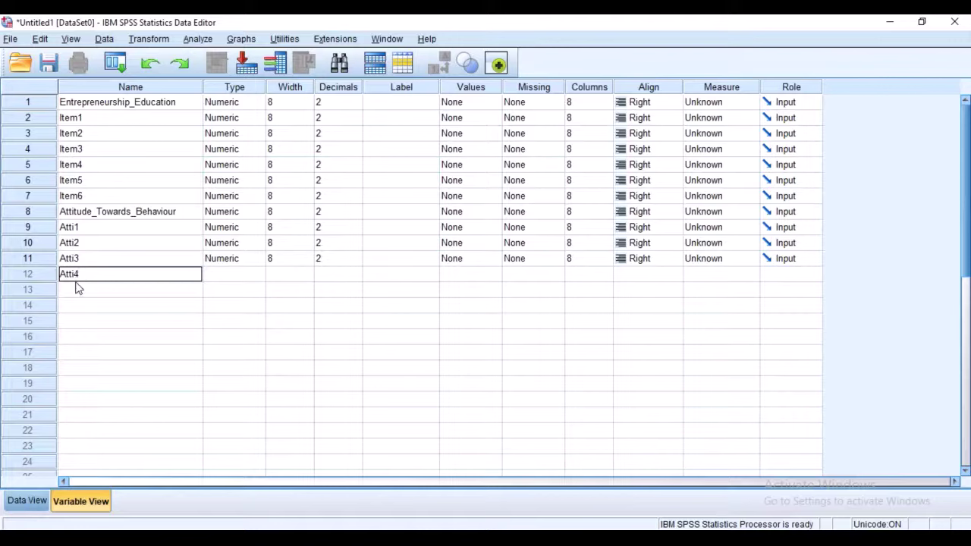
{"action": "left_click", "coordinate": [74, 287]}
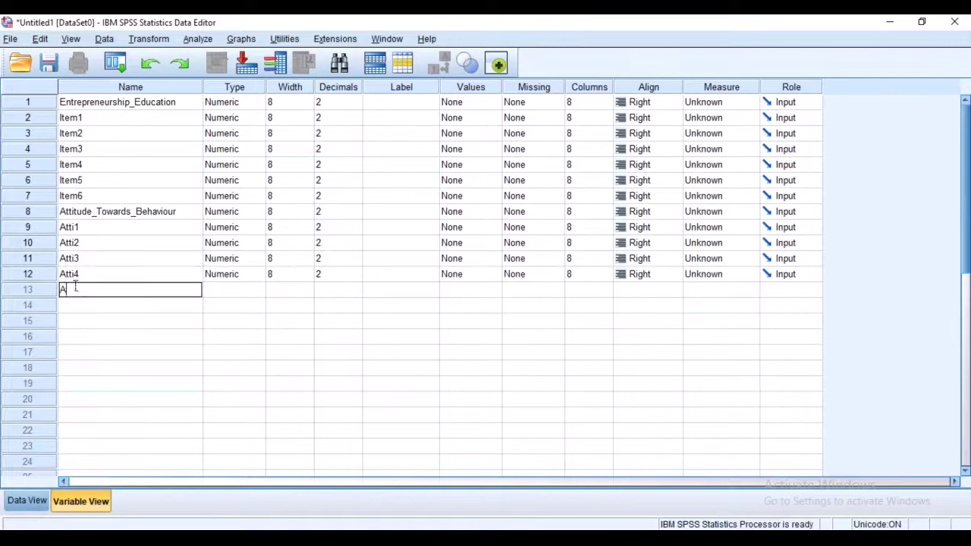
{"action": "type", "text": "Atti5"}
{"action": "key", "text": "Return"}
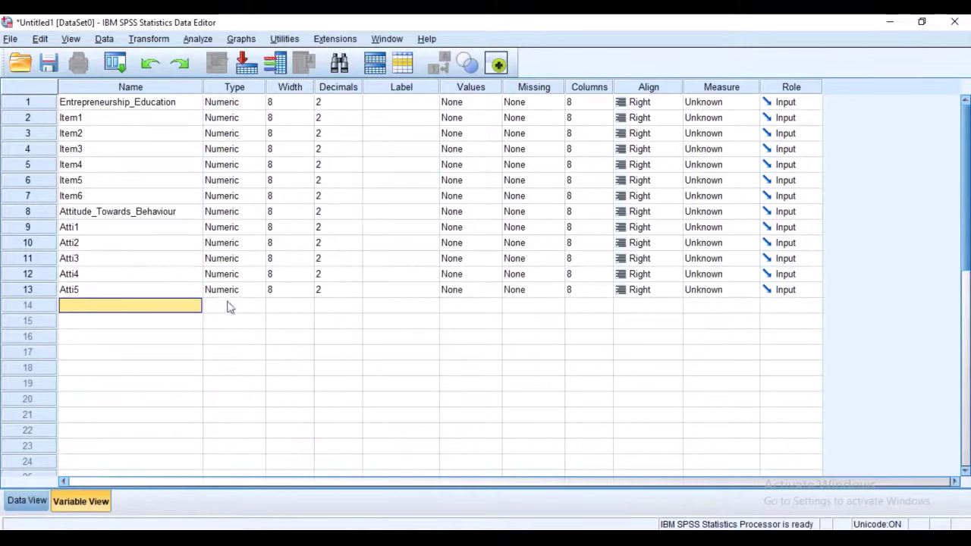
Step: Add the demographic variables Gender in row 14 and Age in row 15
{"action": "left_click", "coordinate": [148, 321]}
{"action": "left_click", "coordinate": [148, 320]}
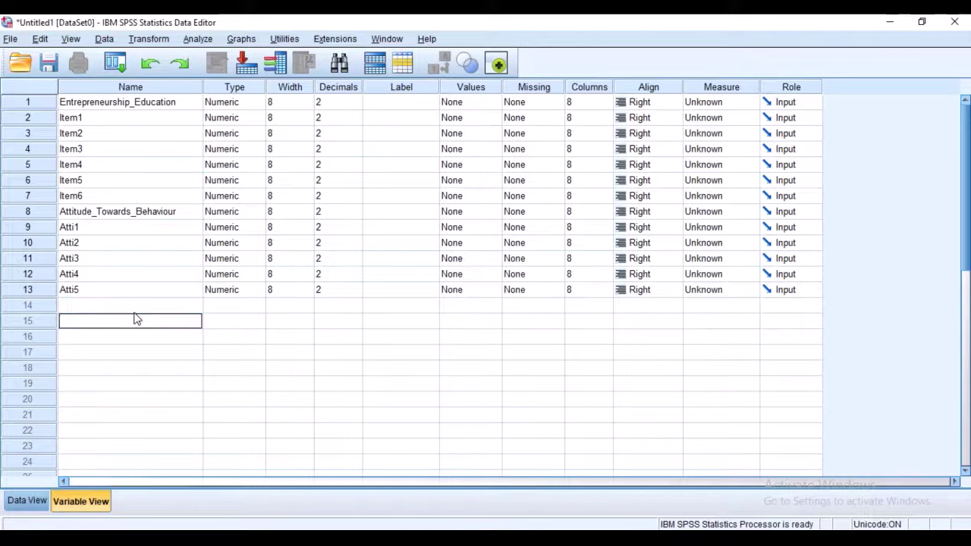
{"action": "left_click", "coordinate": [139, 306]}
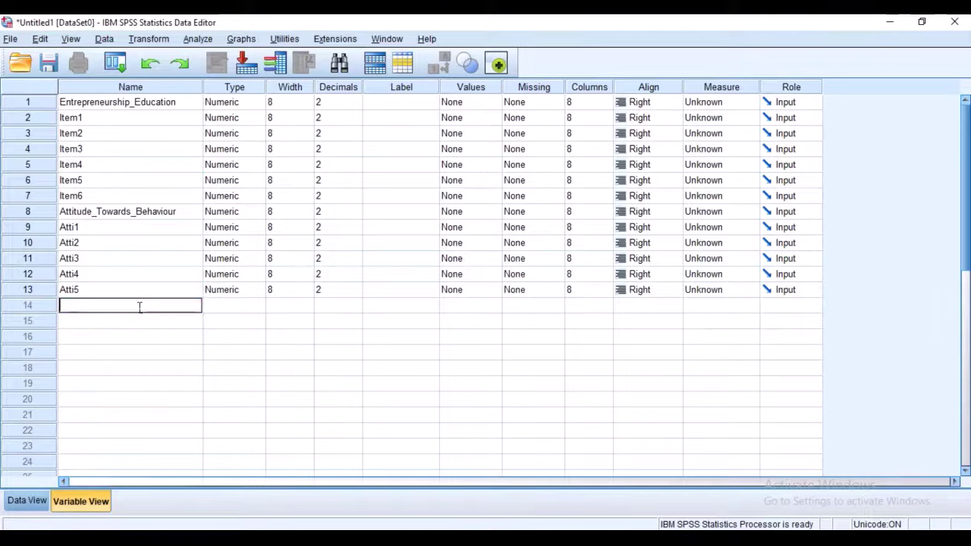
{"action": "type", "text": "Gender"}
{"action": "left_click", "coordinate": [131, 324]}
{"action": "type", "text": "A"}
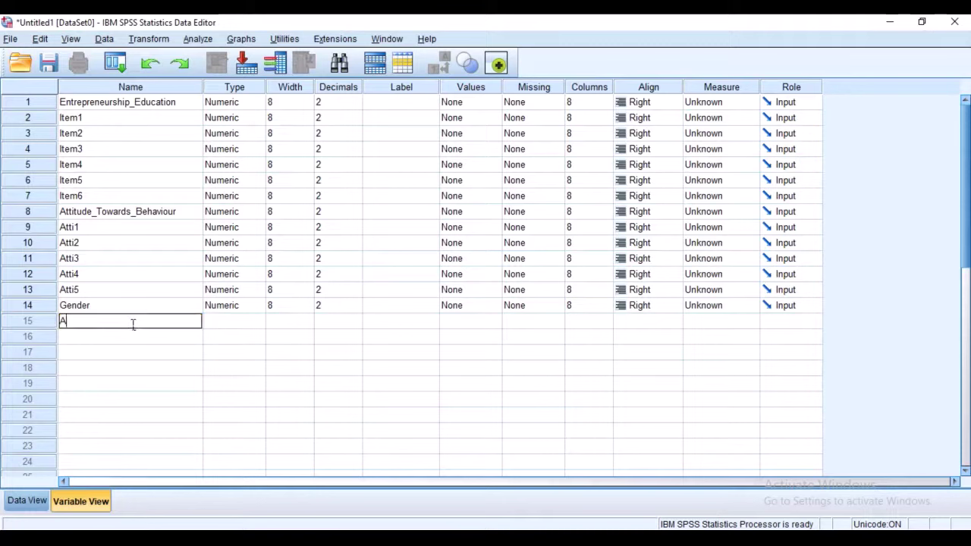
{"action": "type", "text": "ge"}
{"action": "left_click", "coordinate": [126, 342]}
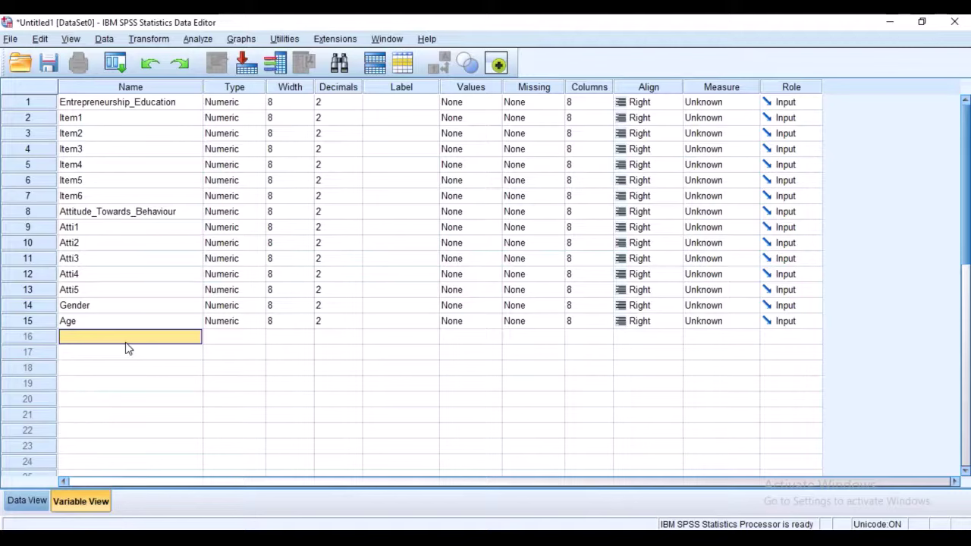
Step: Set the decimals to 0 for Entrepreneurship_Education and for Item1 to Item6
{"action": "left_click", "coordinate": [359, 104]}
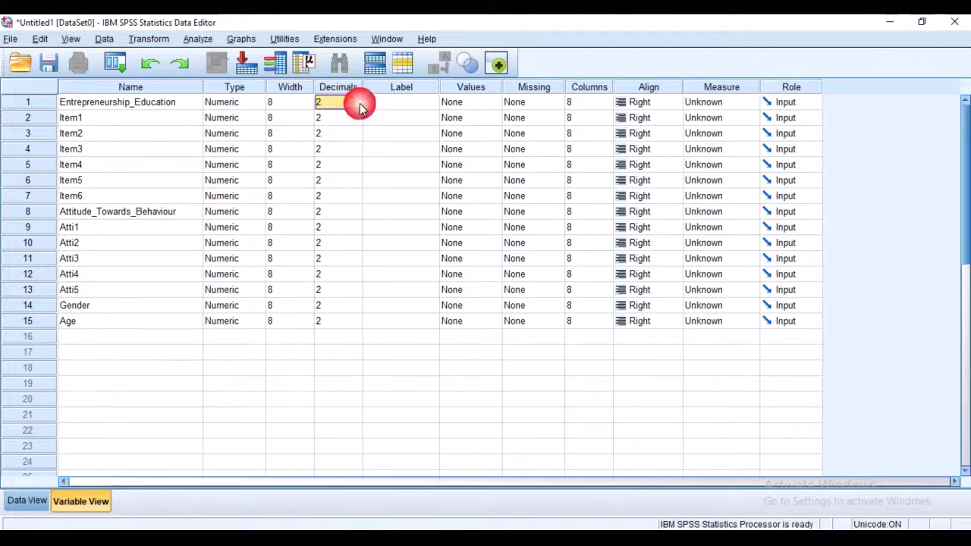
{"action": "type", "text": "0"}
{"action": "key", "text": "Down"}
{"action": "type", "text": "0"}
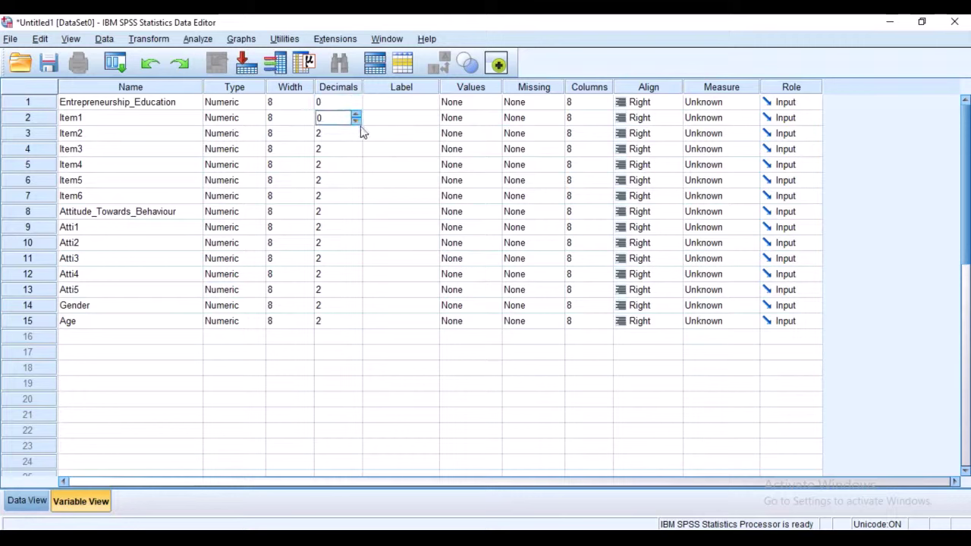
{"action": "key", "text": "Down"}
{"action": "type", "text": "0"}
{"action": "left_click", "coordinate": [361, 156]}
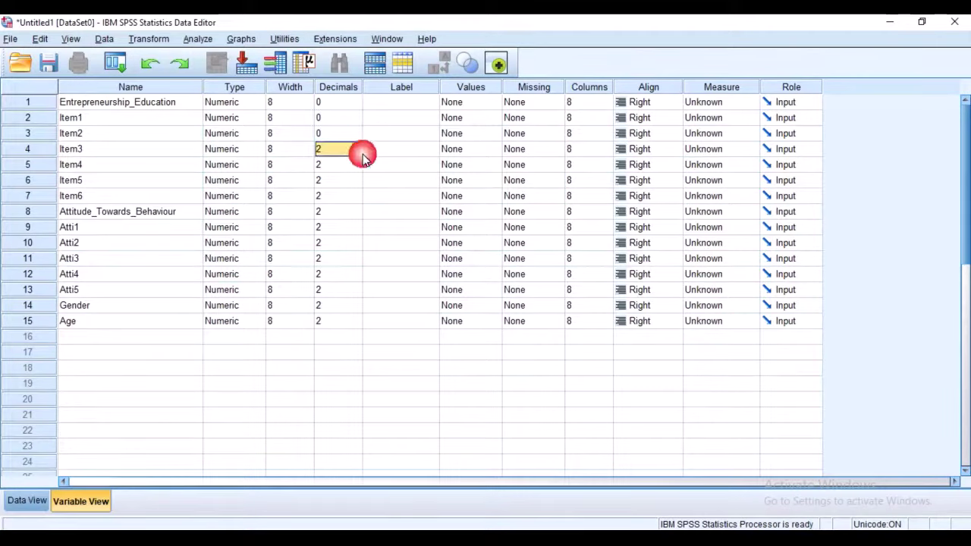
{"action": "type", "text": "0"}
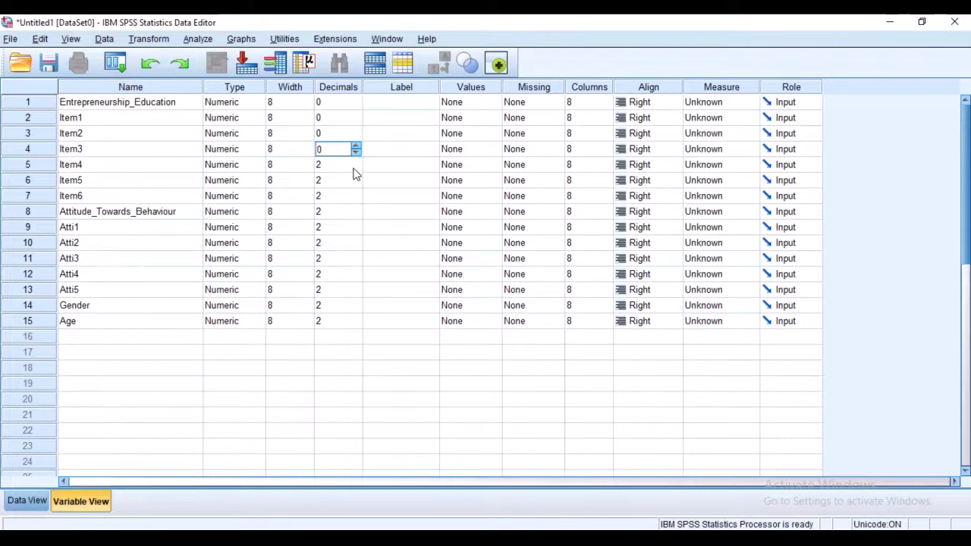
{"action": "left_click", "coordinate": [353, 167]}
{"action": "type", "text": "0"}
{"action": "left_click", "coordinate": [356, 186]}
{"action": "type", "text": "0"}
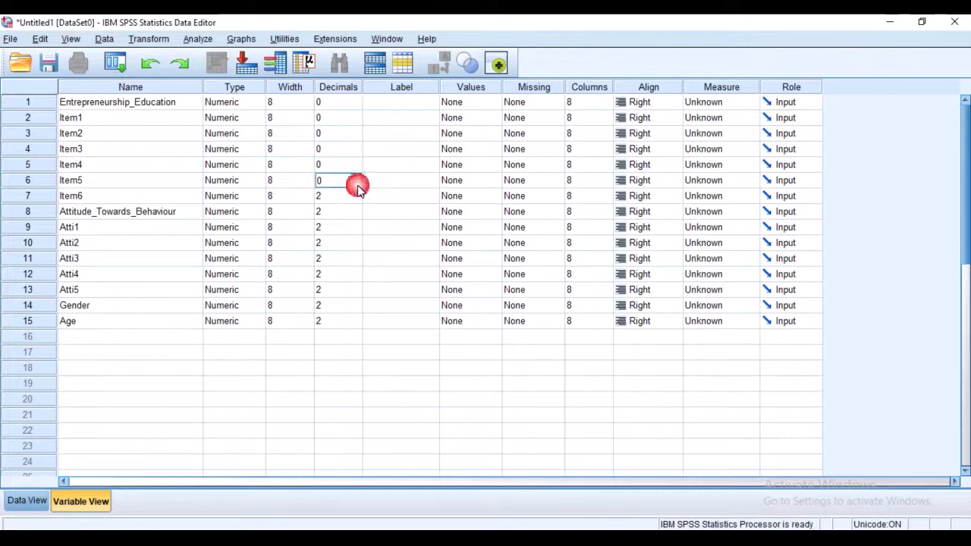
{"action": "left_click", "coordinate": [358, 199]}
{"action": "type", "text": "0"}
Step: Set the decimals to 0 for the variables Atti1 to Atti5
{"action": "left_click", "coordinate": [358, 230]}
{"action": "type", "text": "1"}
{"action": "left_click", "coordinate": [356, 230]}
{"action": "left_click", "coordinate": [357, 246]}
{"action": "type", "text": "0"}
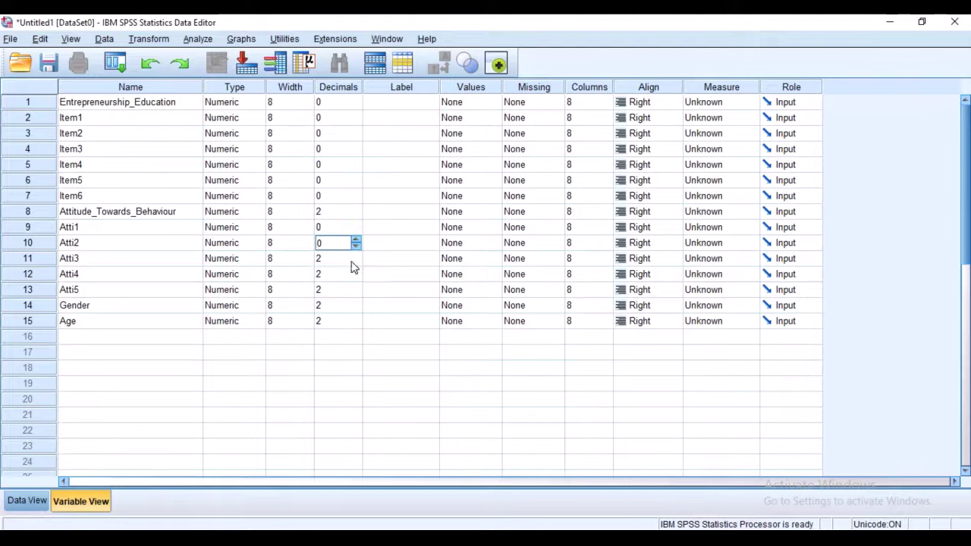
{"action": "left_click", "coordinate": [357, 260]}
{"action": "left_click", "coordinate": [356, 262]}
{"action": "left_click", "coordinate": [341, 264]}
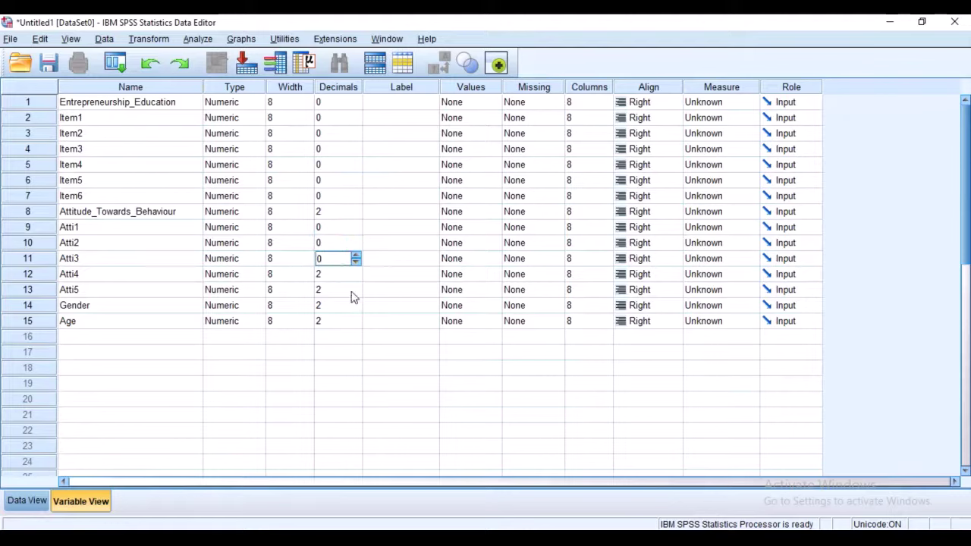
{"action": "left_click", "coordinate": [341, 273]}
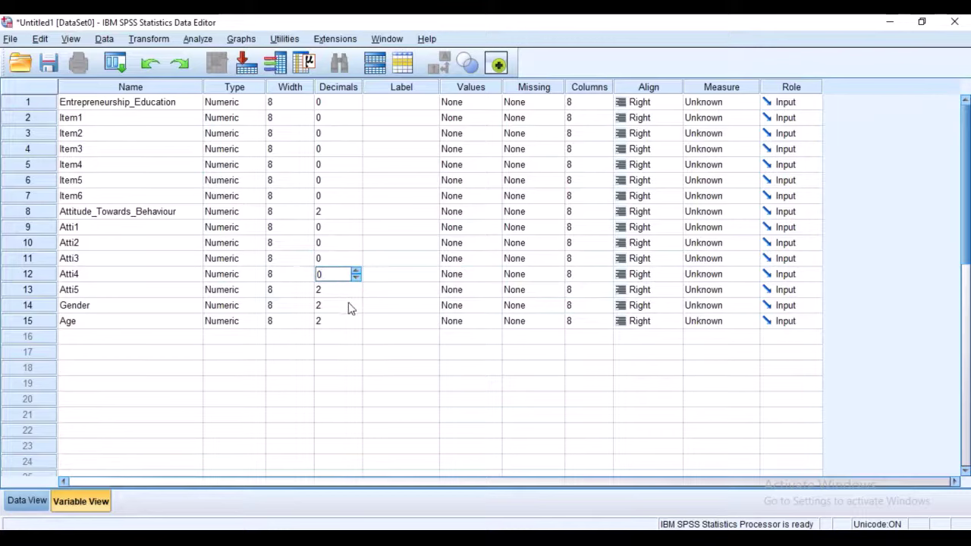
{"action": "left_click", "coordinate": [357, 293]}
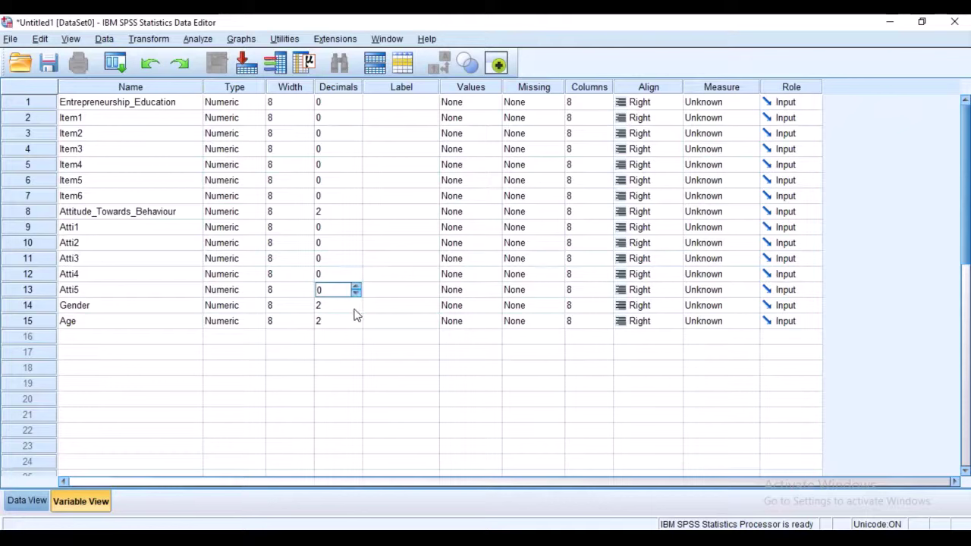
Step: Set the decimals to 0 for the Gender and Age variables
{"action": "left_click", "coordinate": [355, 307]}
{"action": "left_click", "coordinate": [356, 308]}
{"action": "left_click", "coordinate": [356, 309]}
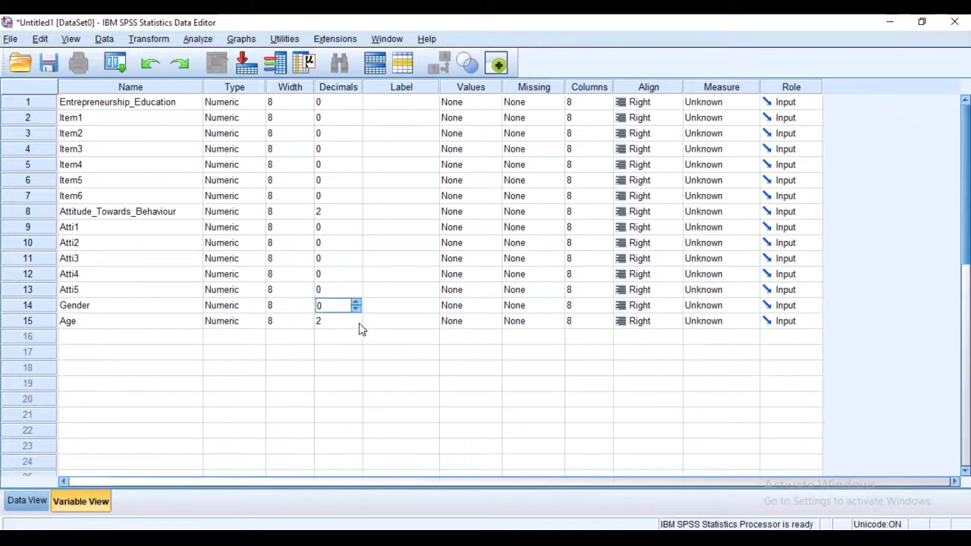
{"action": "left_click", "coordinate": [360, 321]}
{"action": "left_click", "coordinate": [357, 324]}
{"action": "left_click", "coordinate": [357, 324]}
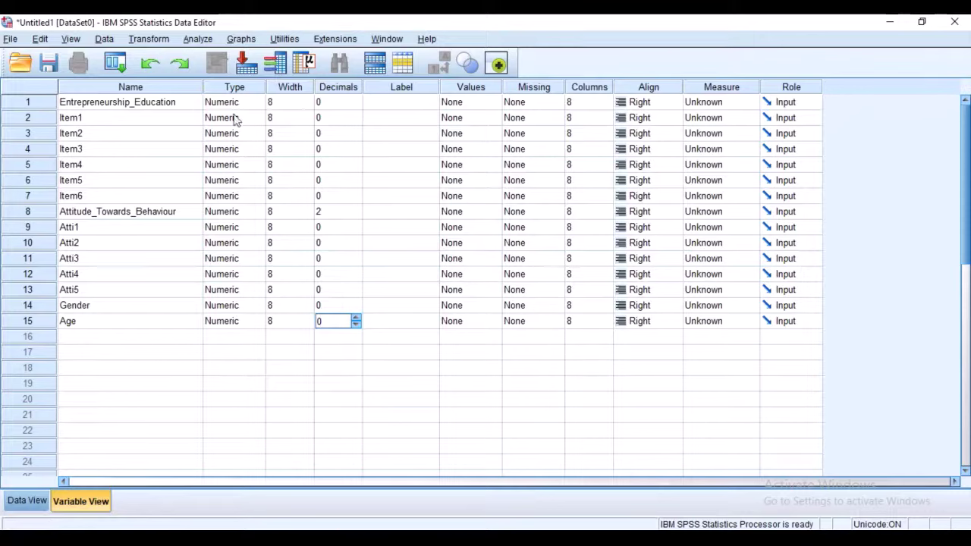
Step: Point out the item variable names and examine the corresponding Item4 to Item6 columns in Data View
{"action": "left_click", "coordinate": [89, 133]}
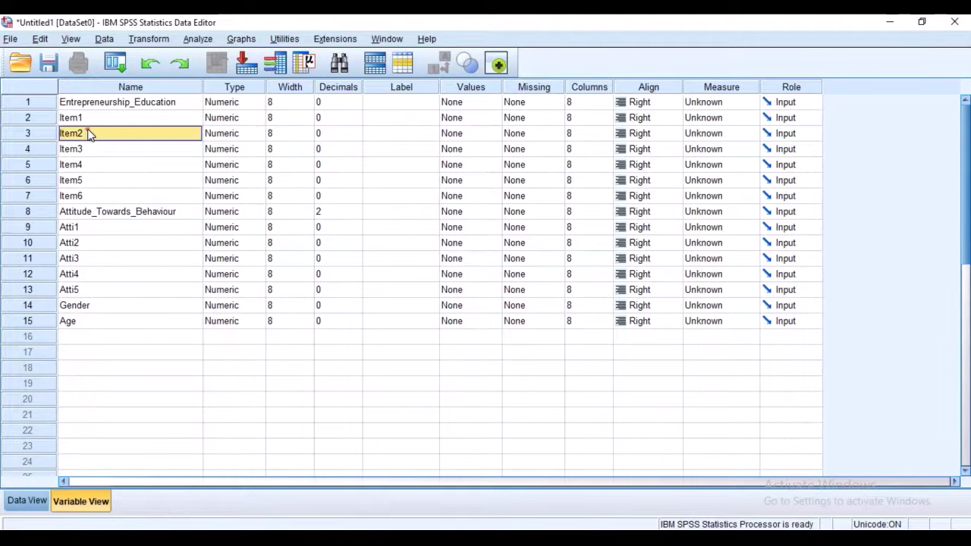
{"action": "left_click", "coordinate": [175, 150]}
{"action": "left_click", "coordinate": [176, 166]}
{"action": "left_click", "coordinate": [176, 186]}
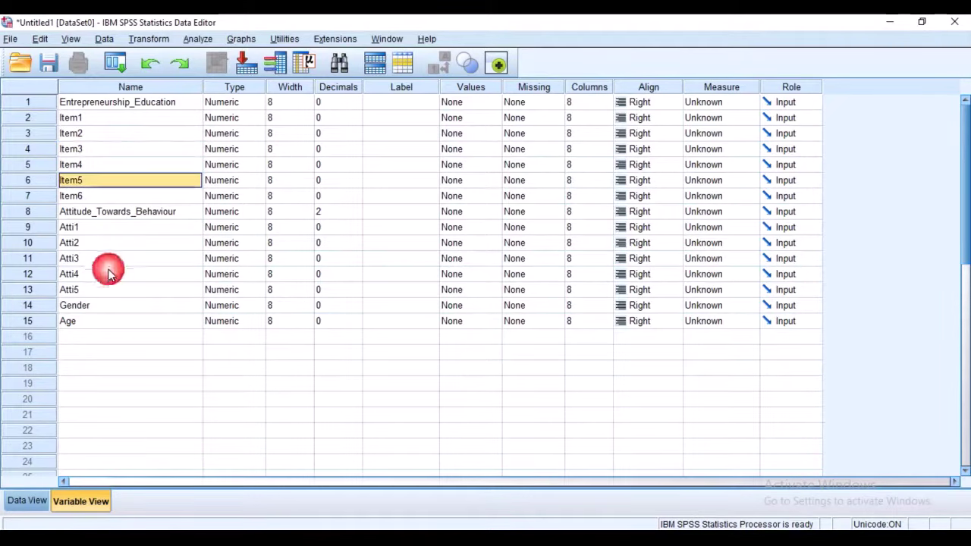
{"action": "left_click", "coordinate": [27, 502]}
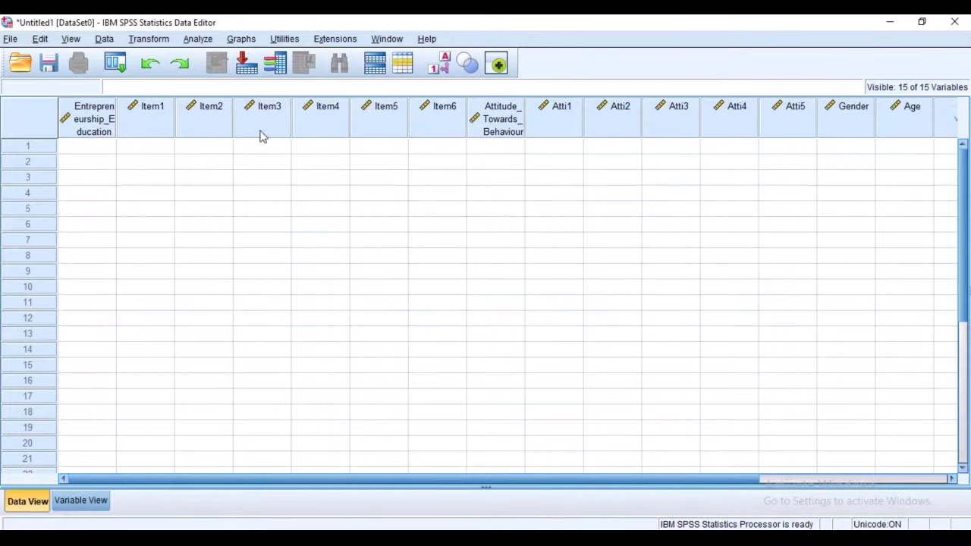
{"action": "left_click", "coordinate": [337, 145]}
{"action": "left_click", "coordinate": [398, 145]}
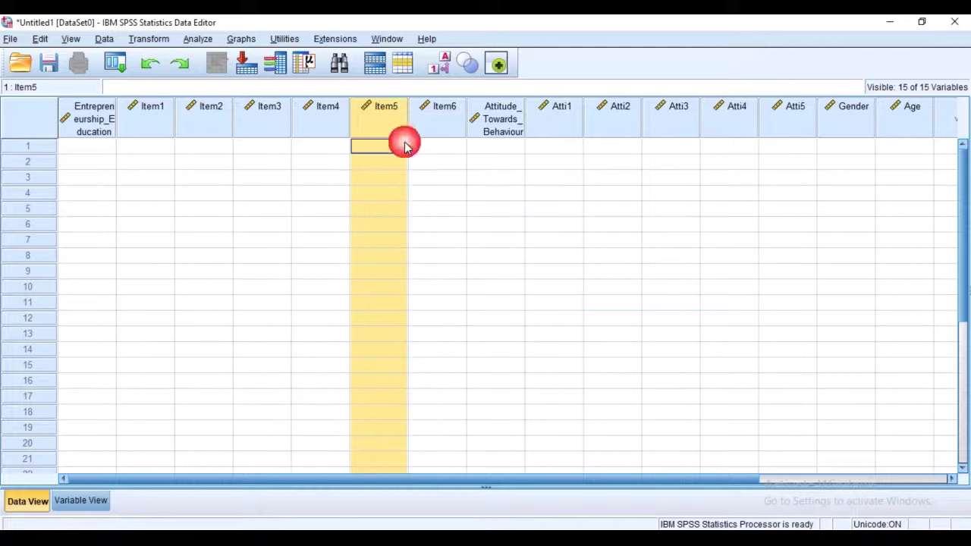
{"action": "left_click", "coordinate": [425, 144]}
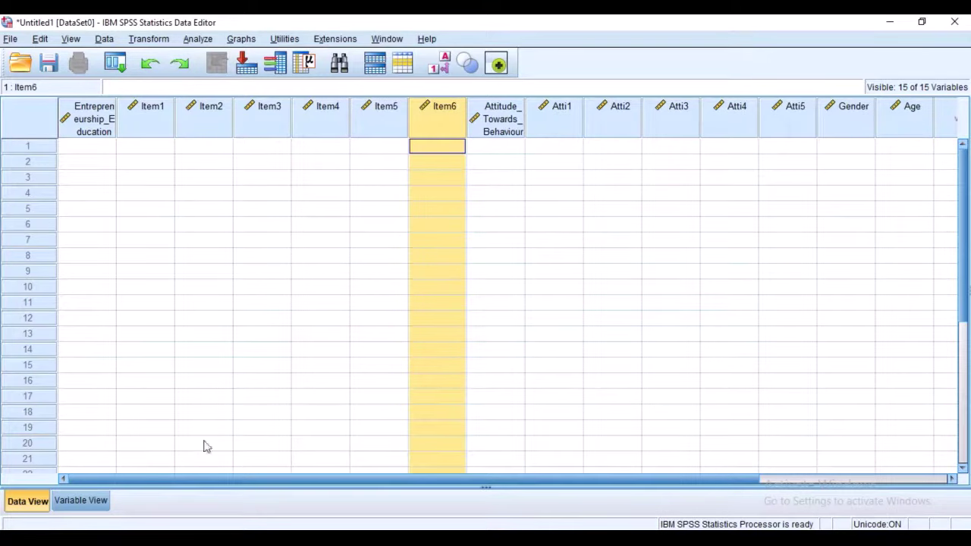
Step: Return to Variable View, widen the Label column, and select the label cell of Item1
{"action": "left_click", "coordinate": [80, 503]}
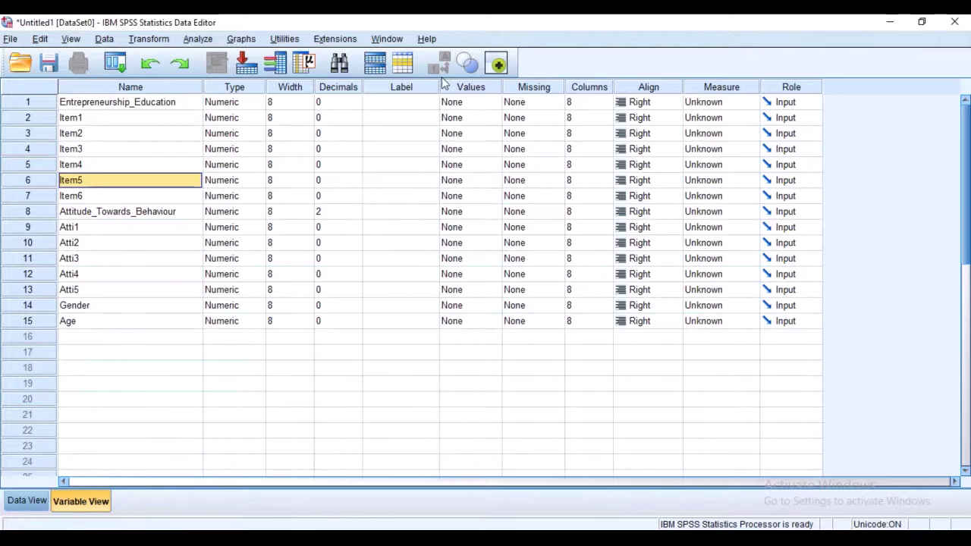
{"action": "left_click_drag", "start_coordinate": [438, 81], "coordinate": [552, 80]}
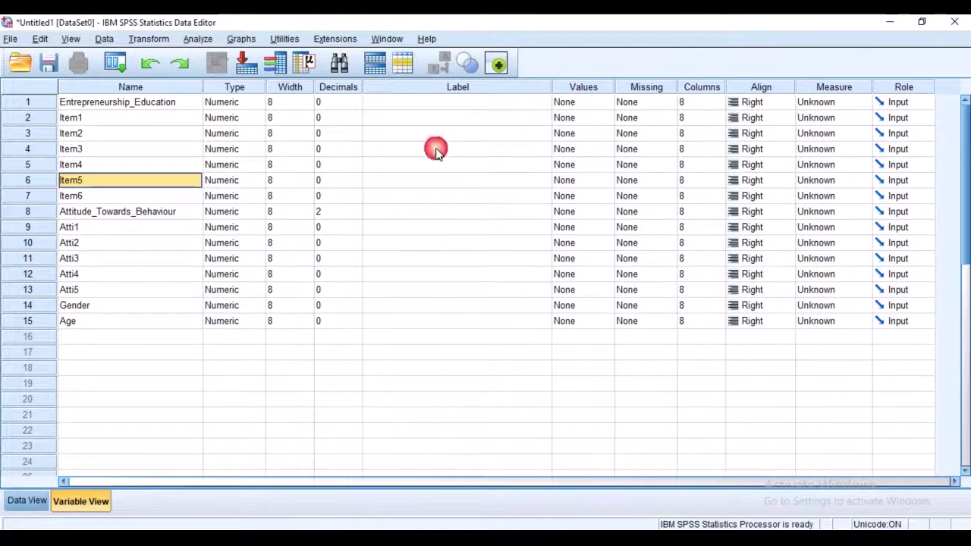
{"action": "left_click", "coordinate": [406, 119]}
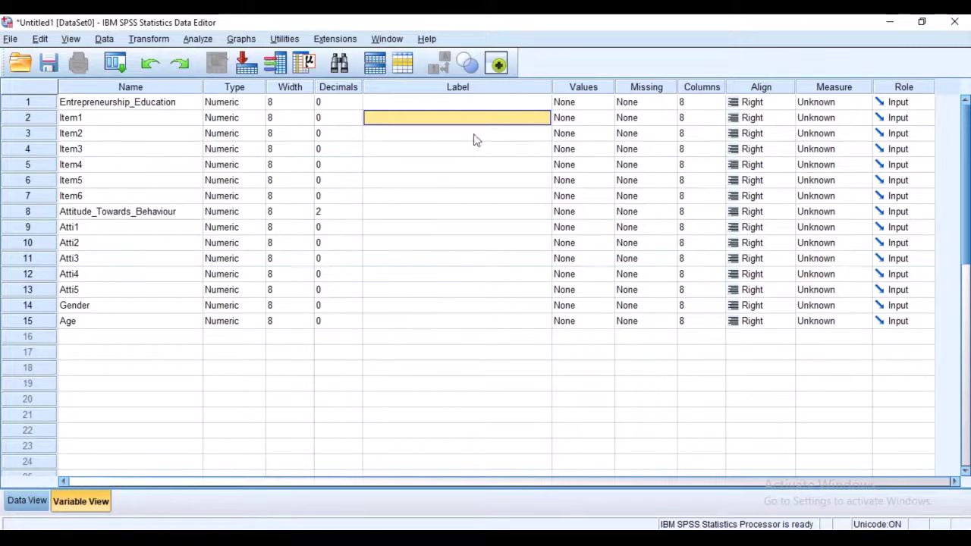
Step: Save the data file as tutorial2 in SPSS Statistics (*.sav) format in the My YouTube folder
{"action": "left_click", "coordinate": [47, 67]}
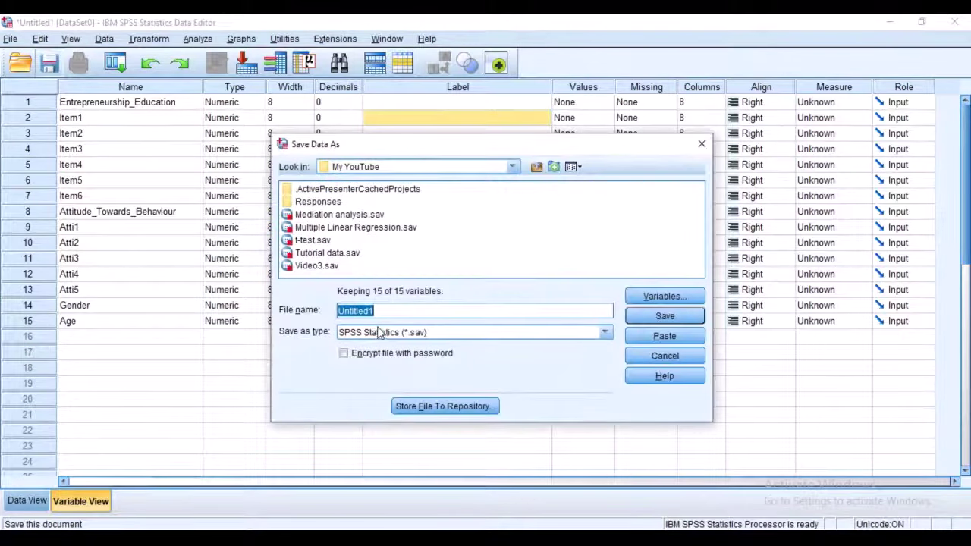
{"action": "type", "text": "tutorial2"}
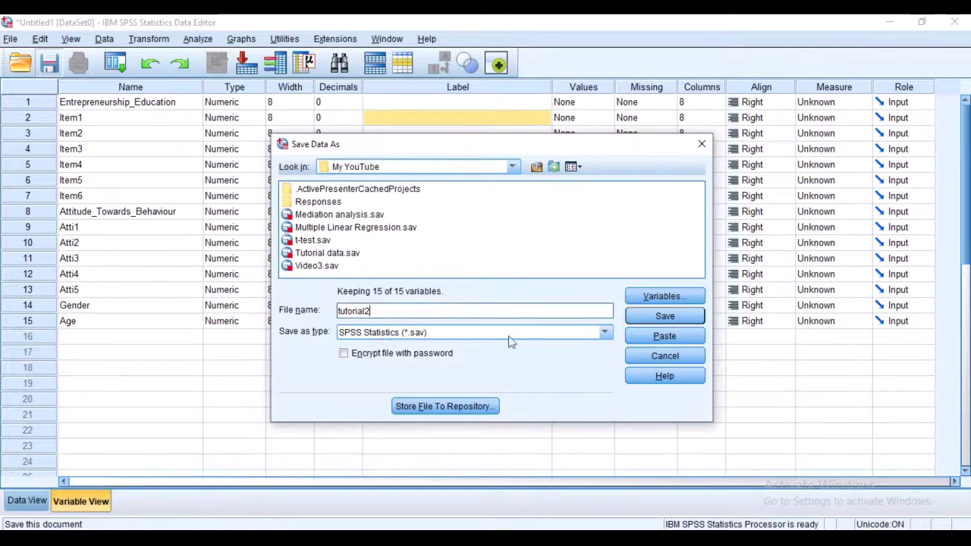
{"action": "left_click", "coordinate": [664, 317]}
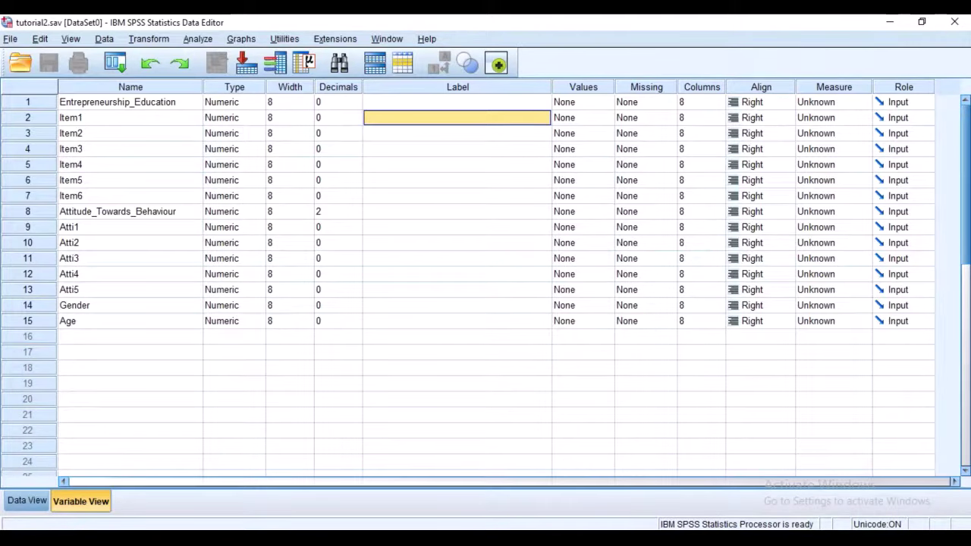
Step: Copy statement 1, "My university develops my entrepreneurial skills", from the Word questionnaire into Item1's label in SPSS, and widen the Label column
{"action": "key", "text": "alt+Tab"}
{"action": "scroll", "coordinate": [242, 303], "scroll_direction": "up", "scroll_amount": 4}
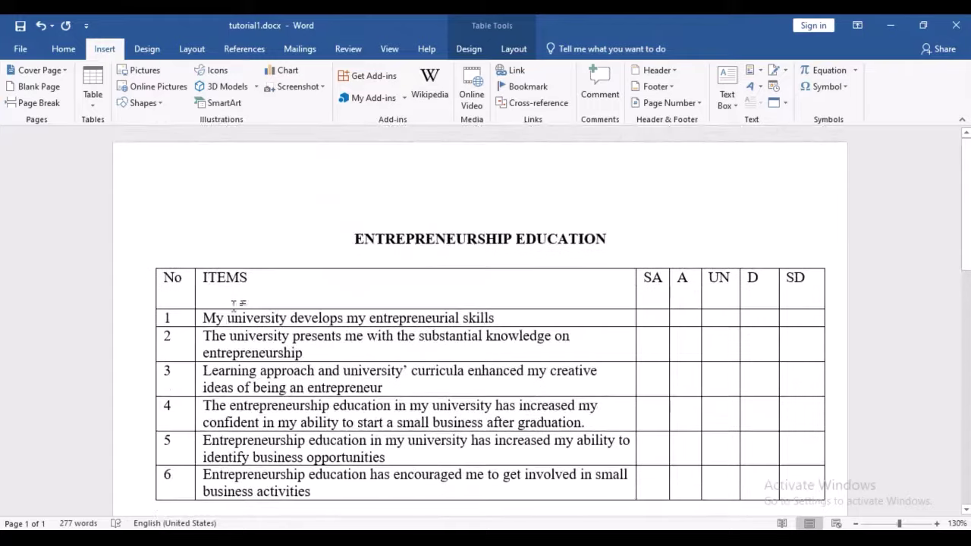
{"action": "triple_click", "coordinate": [193, 318]}
{"action": "key", "text": "ctrl+c"}
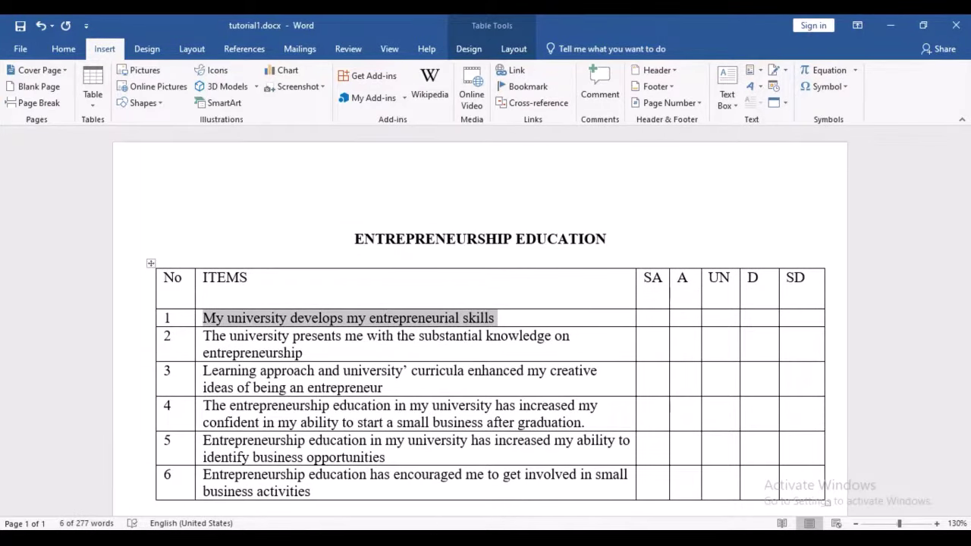
{"action": "key", "text": "alt+Tab"}
{"action": "left_click", "coordinate": [458, 119]}
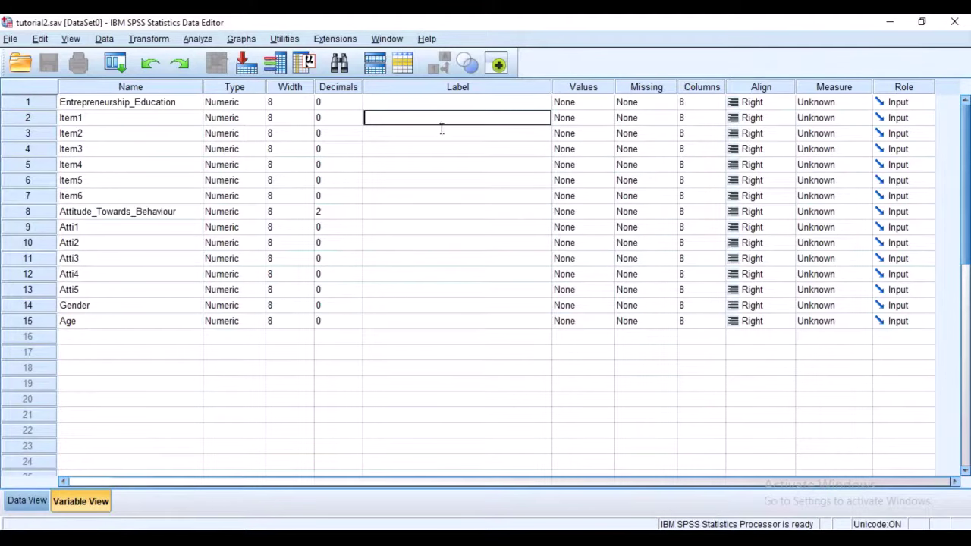
{"action": "key", "text": "ctrl+v"}
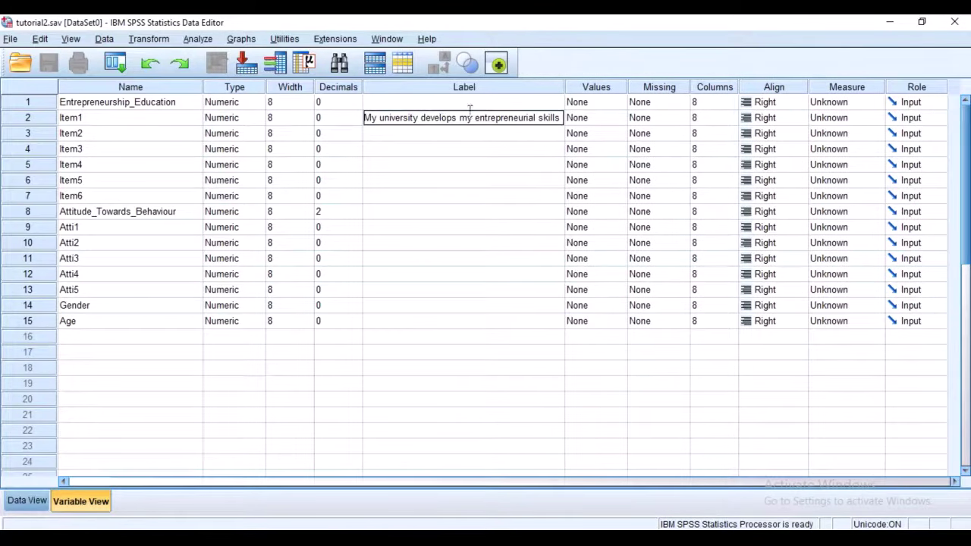
{"action": "left_click_drag", "start_coordinate": [599, 89], "coordinate": [639, 103]}
Step: Copy statement 2, "The university presents me with the substantial knowledge on entrepreneurship", from the Word questionnaire into Item2's label in SPSS
{"action": "left_click", "coordinate": [446, 137]}
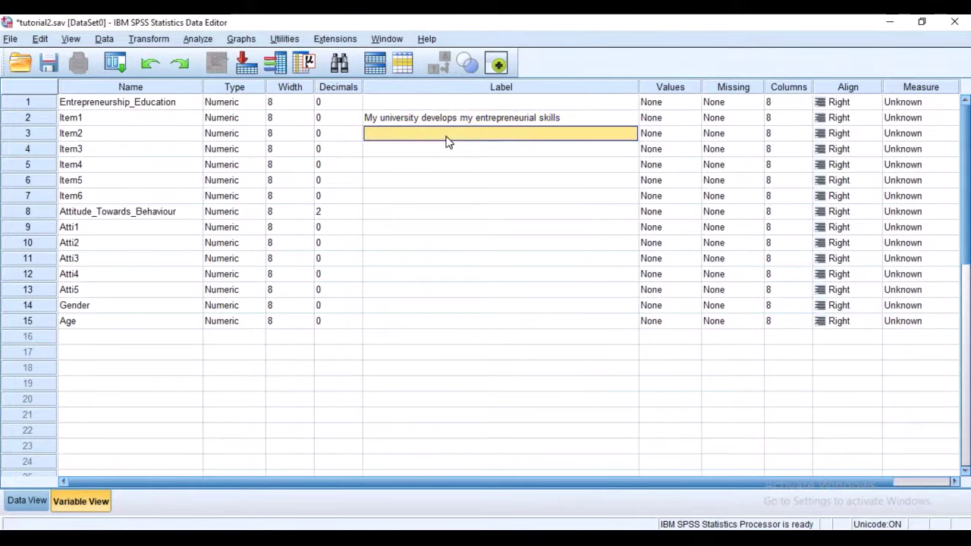
{"action": "left_click", "coordinate": [447, 135]}
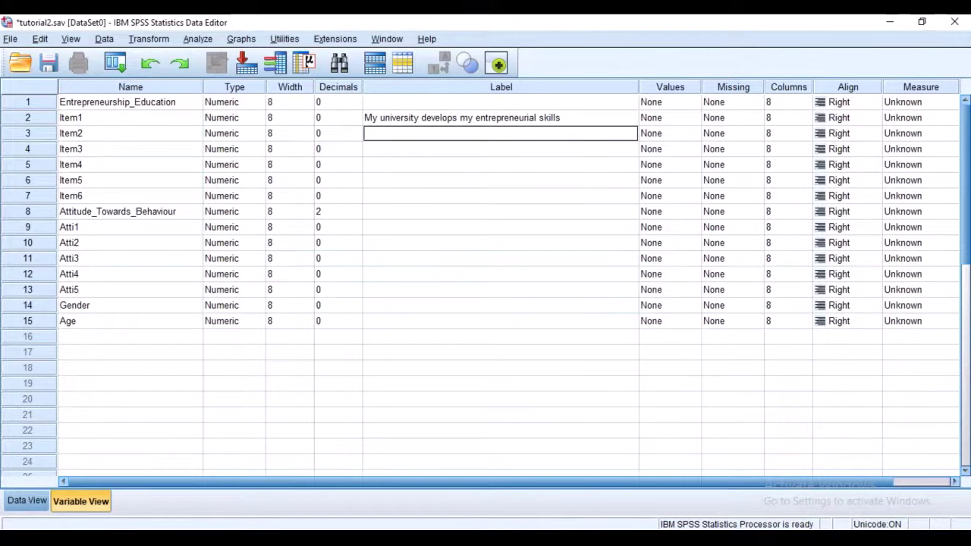
{"action": "key", "text": "alt+Tab"}
{"action": "left_click", "coordinate": [180, 340]}
{"action": "key", "text": "ctrl+c"}
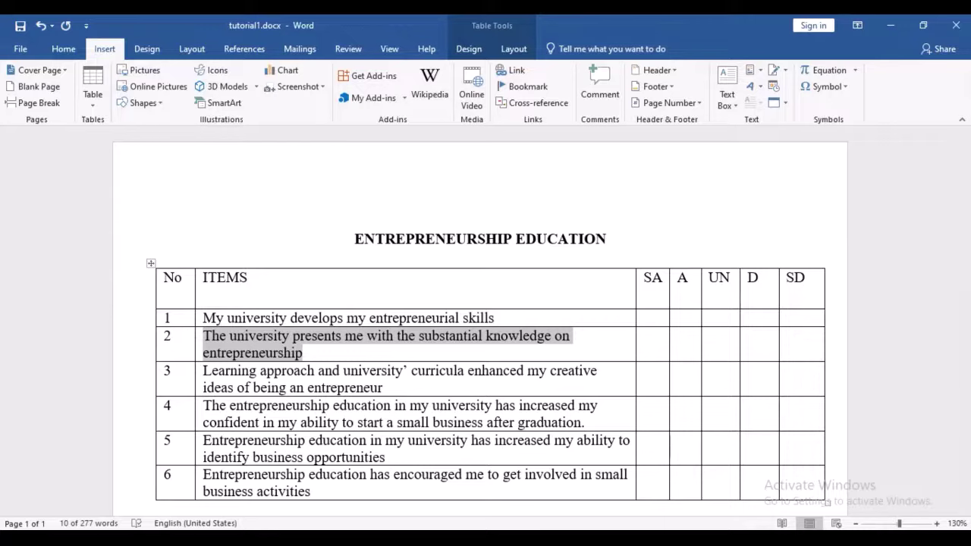
{"action": "key", "text": "alt+Tab"}
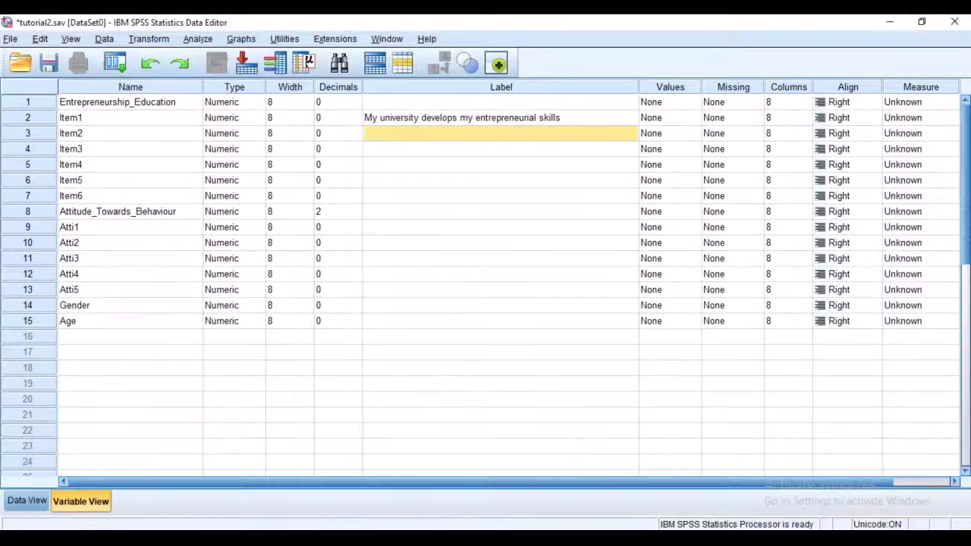
{"action": "left_click", "coordinate": [416, 140]}
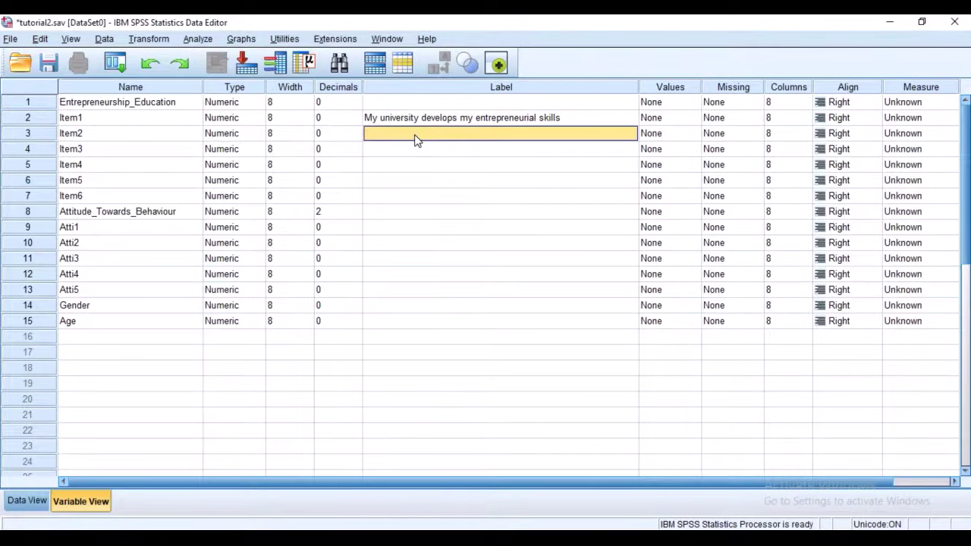
{"action": "right_click", "coordinate": [416, 140]}
{"action": "left_click", "coordinate": [456, 163]}
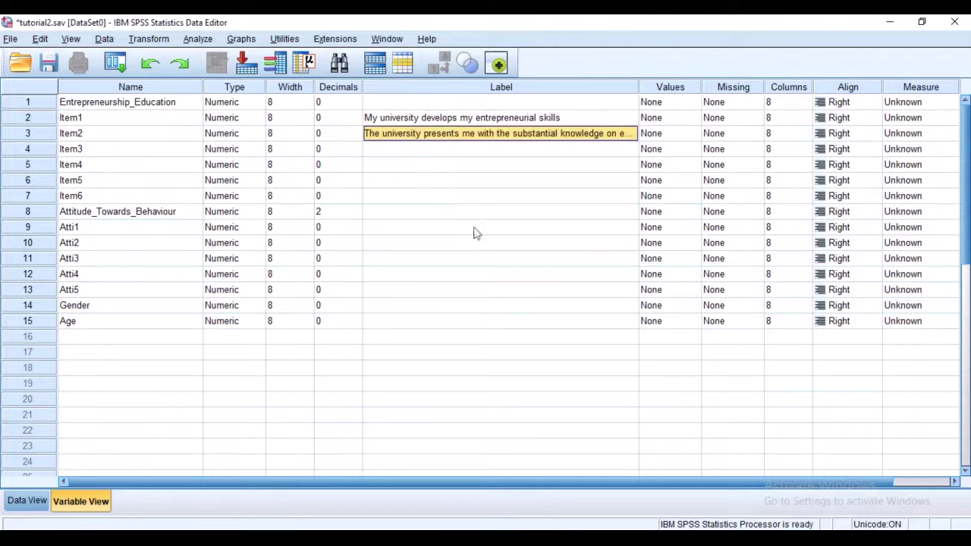
Step: Copy statement 3, about the learning approach and university curricula, from the Word questionnaire into Item3's label in SPSS
{"action": "key", "text": "alt+Tab"}
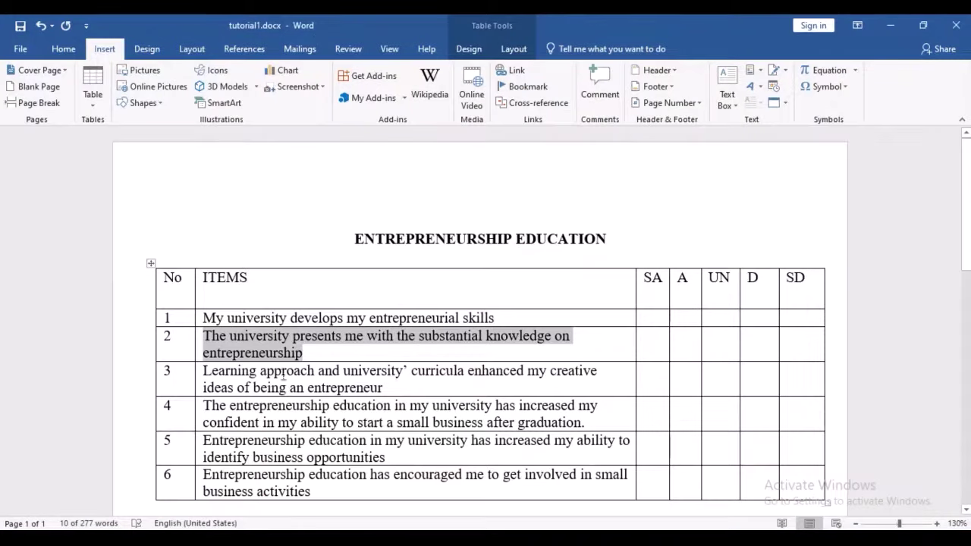
{"action": "left_click", "coordinate": [170, 375]}
{"action": "key", "text": "Tab"}
{"action": "key", "text": "ctrl+c"}
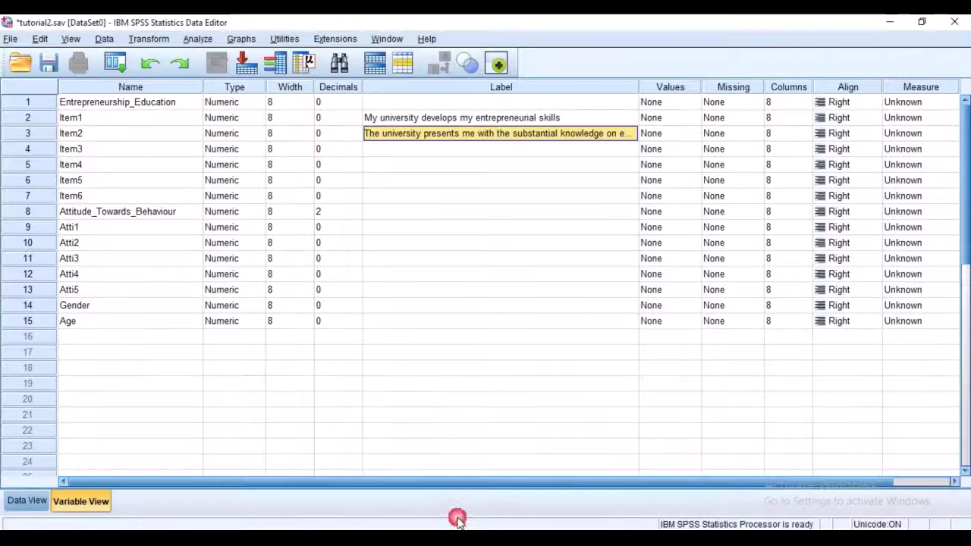
{"action": "key", "text": "alt+Tab"}
{"action": "left_click", "coordinate": [382, 149]}
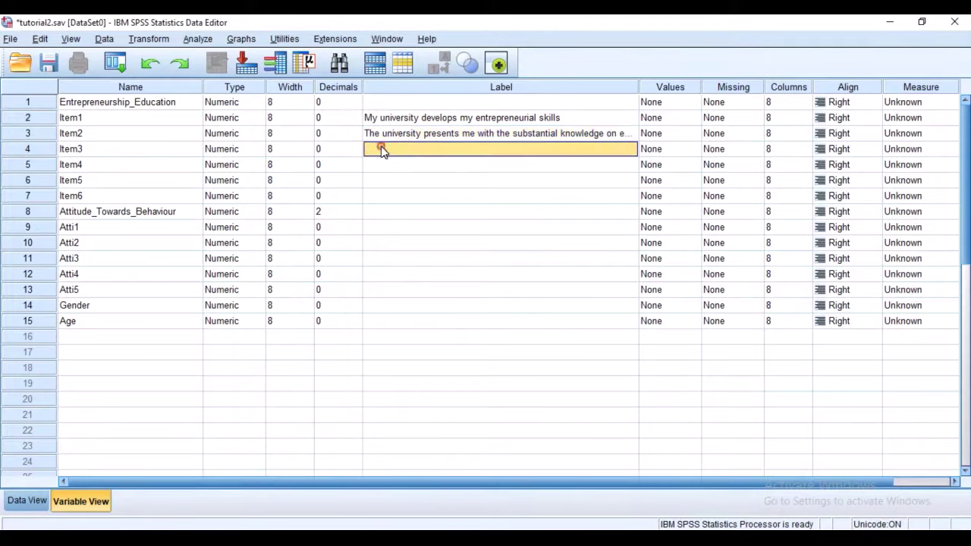
{"action": "right_click", "coordinate": [382, 150]}
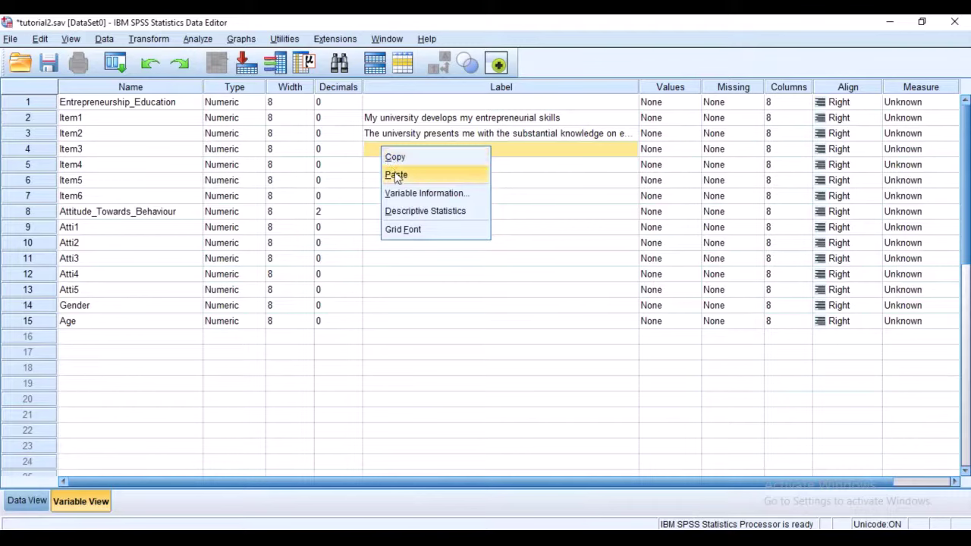
{"action": "left_click", "coordinate": [396, 174]}
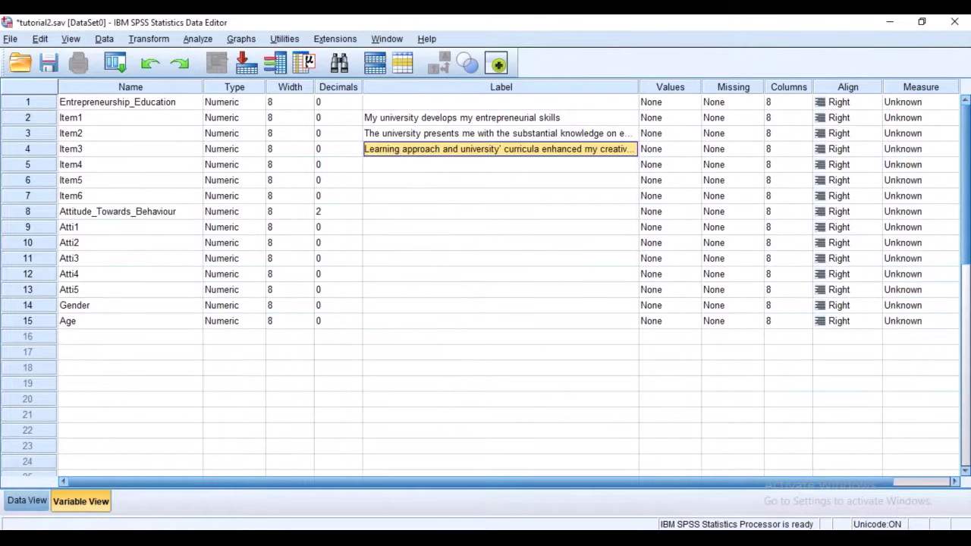
Step: Copy statement 4, about confidence in starting a small business after graduation, from the Word questionnaire into Item4's label in SPSS
{"action": "key", "text": "alt+Tab"}
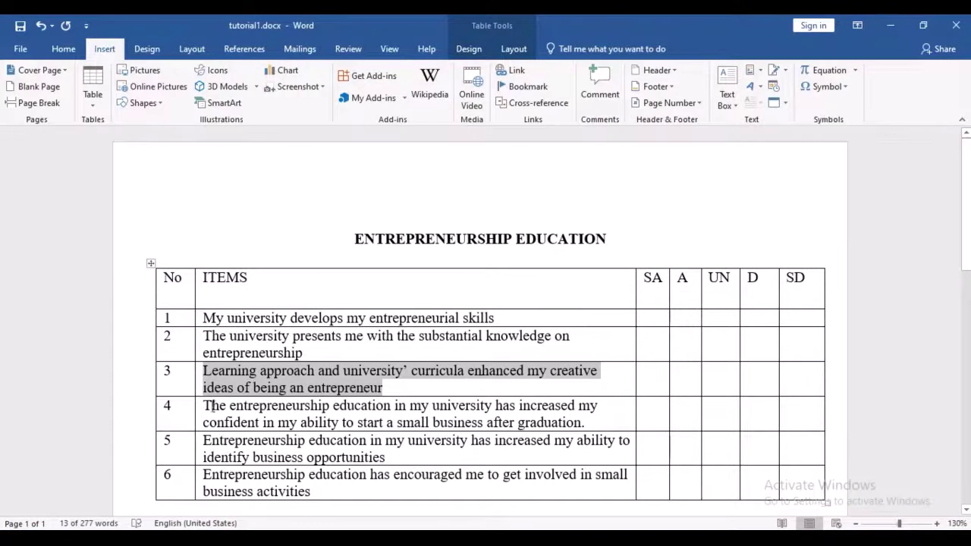
{"action": "left_click_drag", "start_coordinate": [212, 406], "coordinate": [584, 423]}
{"action": "left_click", "coordinate": [182, 413]}
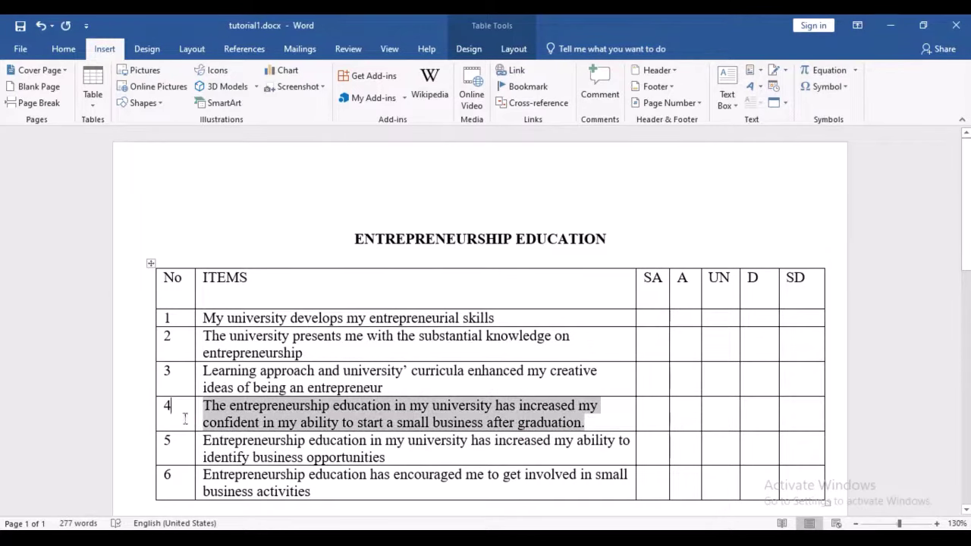
{"action": "key", "text": "alt+Tab"}
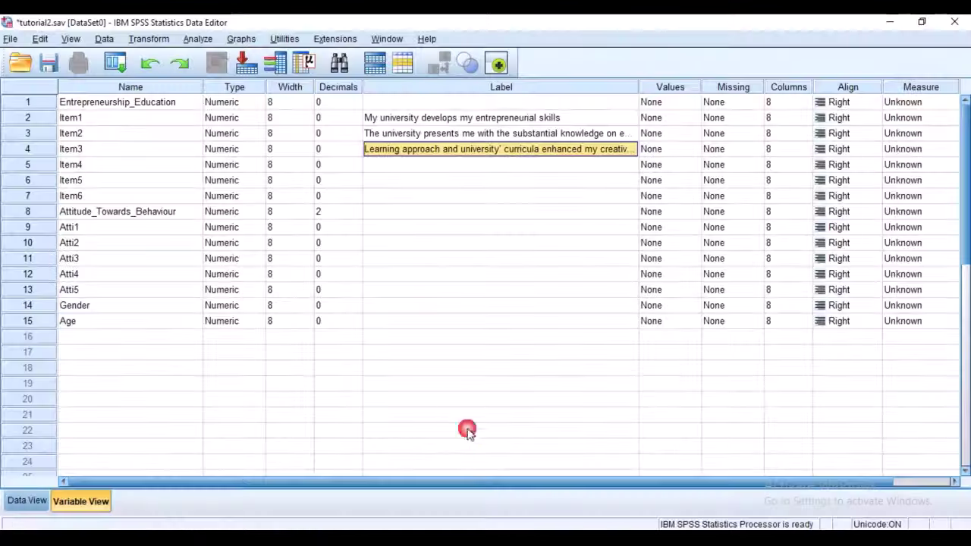
{"action": "left_click", "coordinate": [96, 170]}
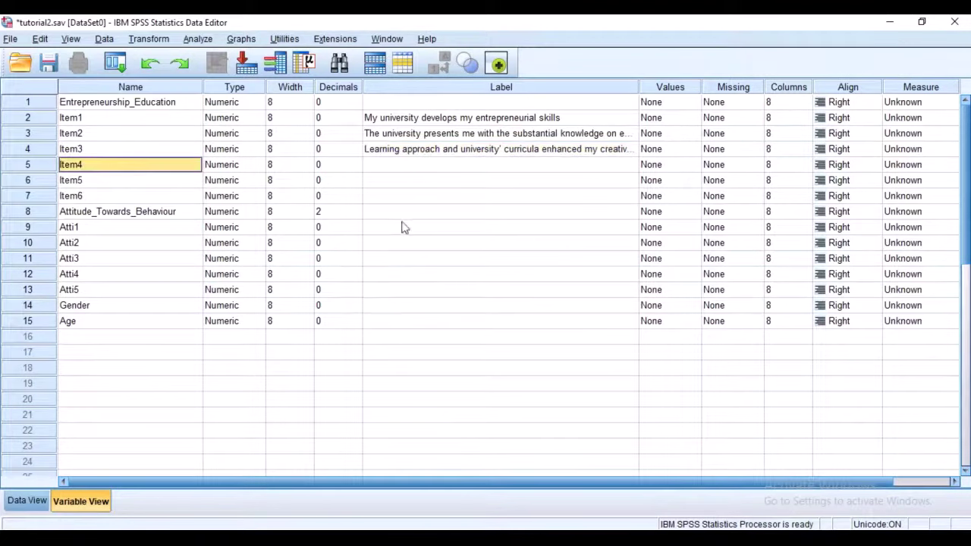
{"action": "left_click", "coordinate": [446, 165]}
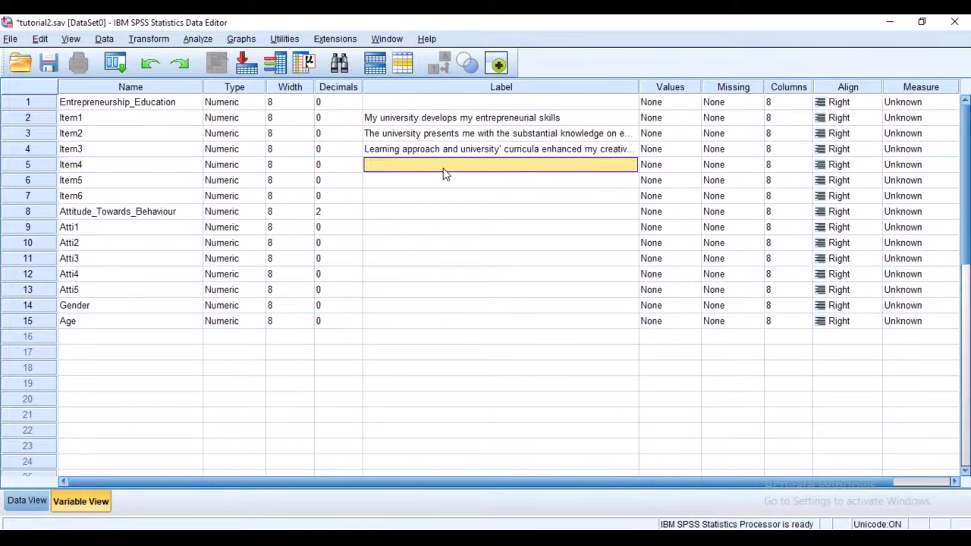
{"action": "key", "text": "ctrl+v"}
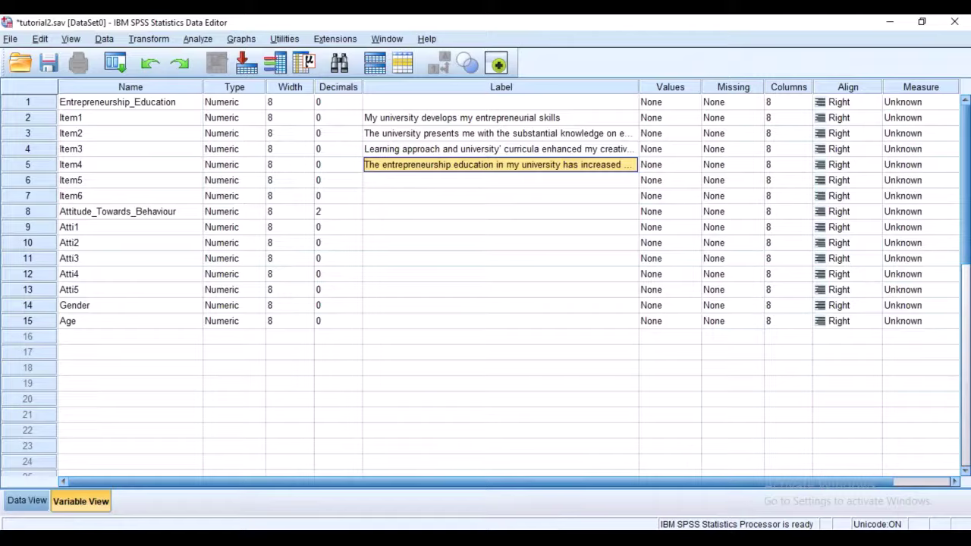
Step: Copy statement 5, about the ability to identify business opportunities, from the Word questionnaire into Item5's label in SPSS
{"action": "key", "text": "alt+Tab"}
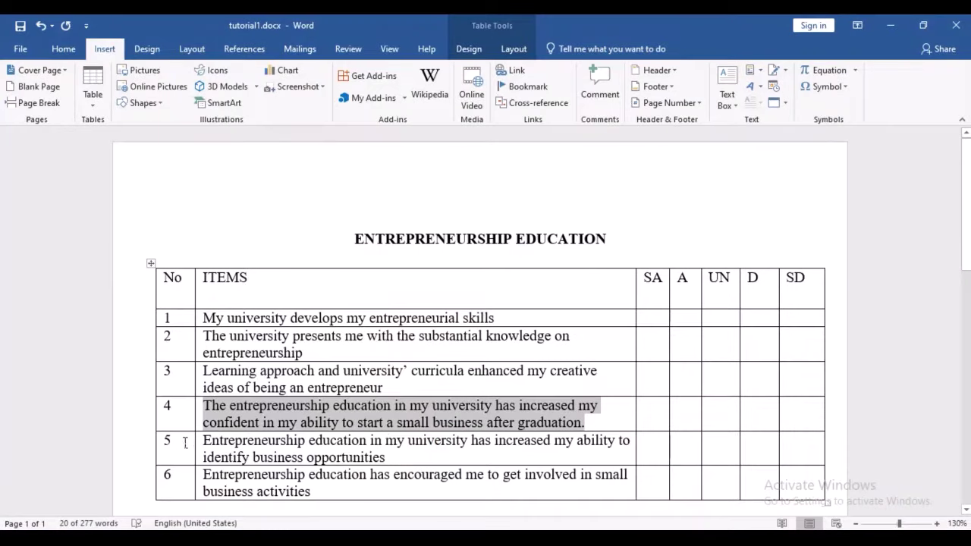
{"action": "triple_click", "coordinate": [185, 444]}
{"action": "key", "text": "ctrl+c"}
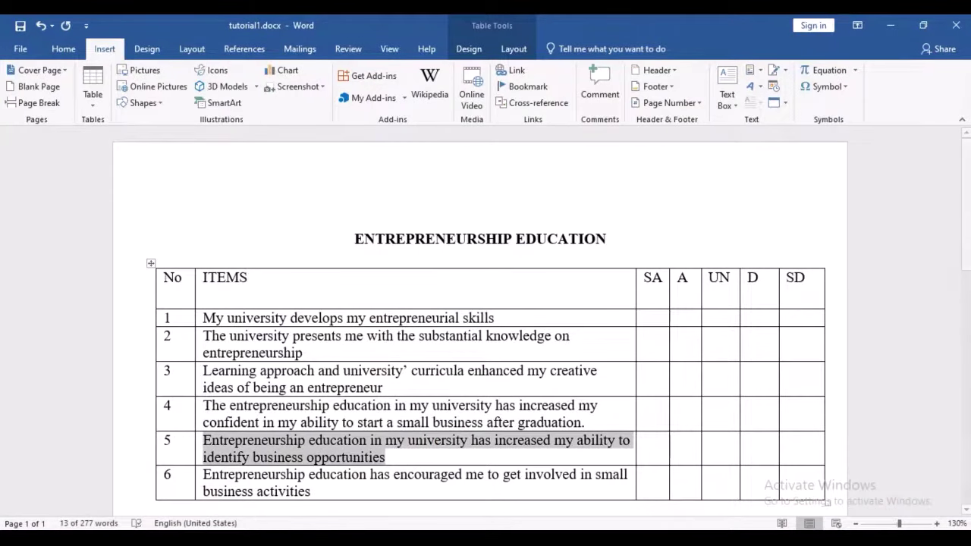
{"action": "key", "text": "alt+Tab"}
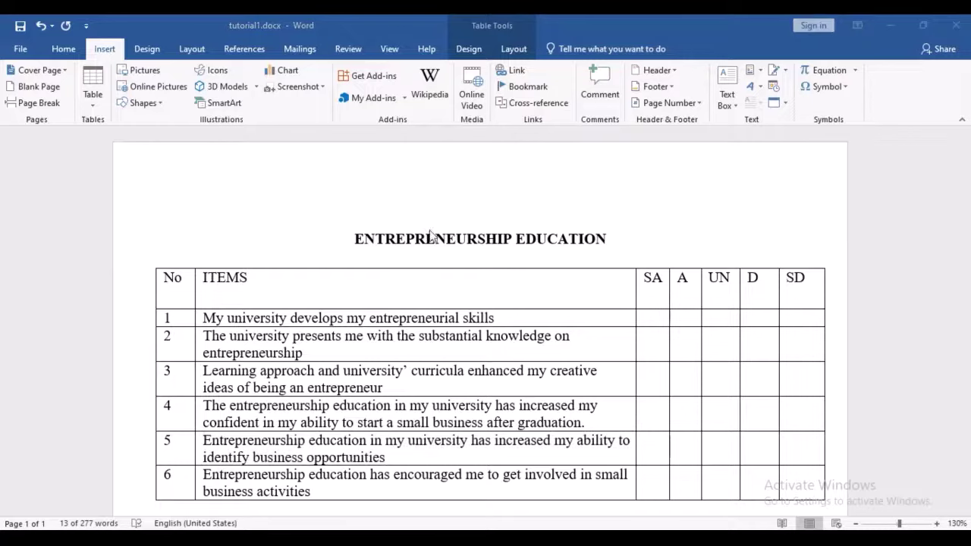
{"action": "key", "text": "alt+Tab"}
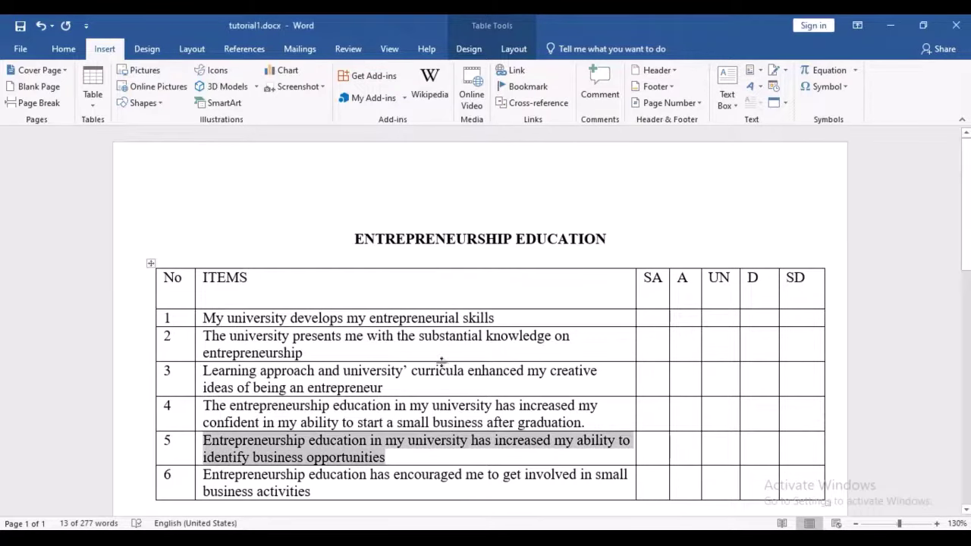
{"action": "key", "text": "alt+Tab"}
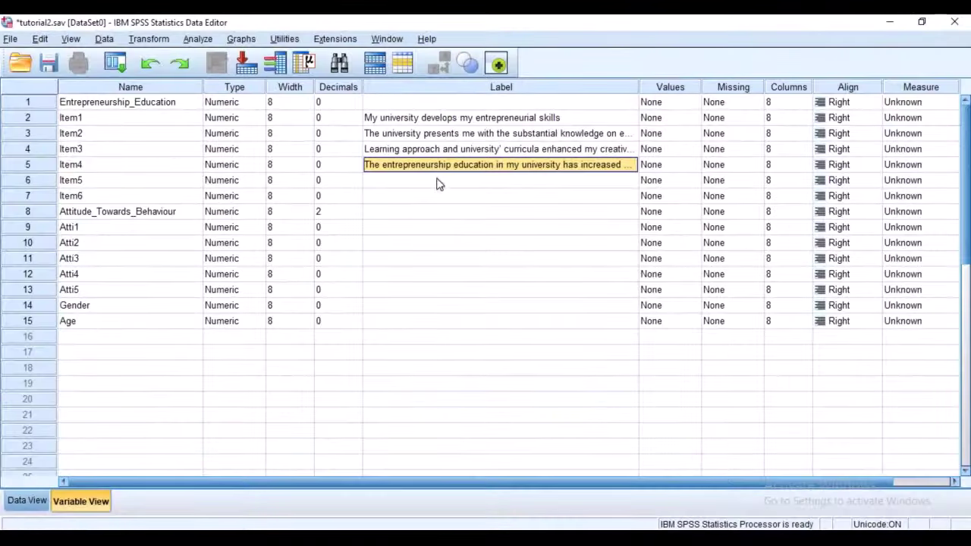
{"action": "left_click", "coordinate": [438, 181]}
{"action": "right_click", "coordinate": [437, 180]}
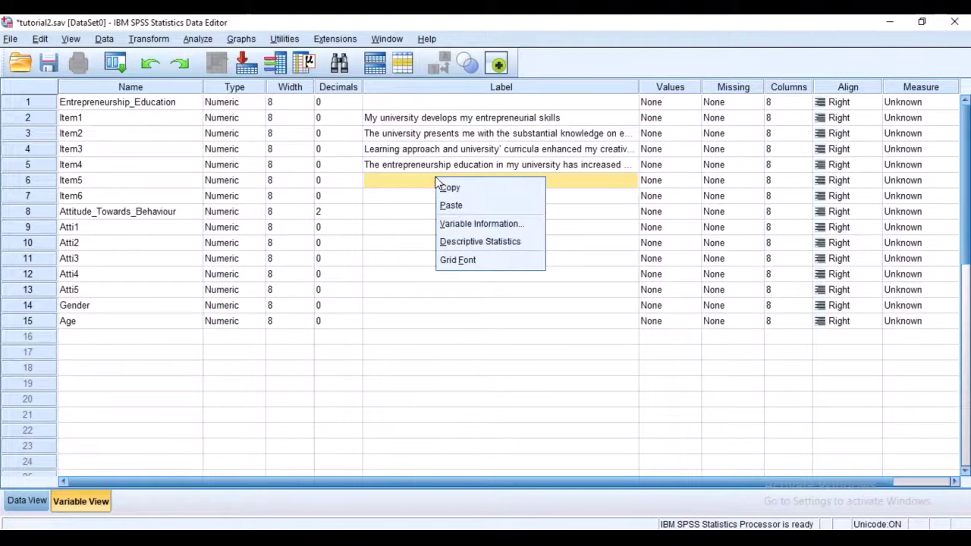
{"action": "left_click", "coordinate": [487, 206]}
Step: Copy statement 6, about getting involved in small business activities, from the Word questionnaire into Item6's label in SPSS
{"action": "key", "text": "alt+Tab"}
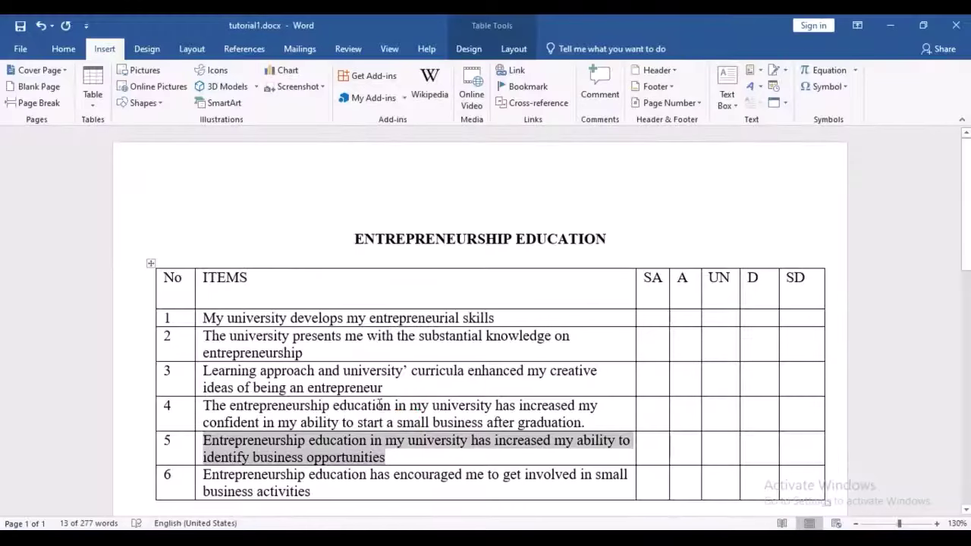
{"action": "left_click", "coordinate": [189, 468]}
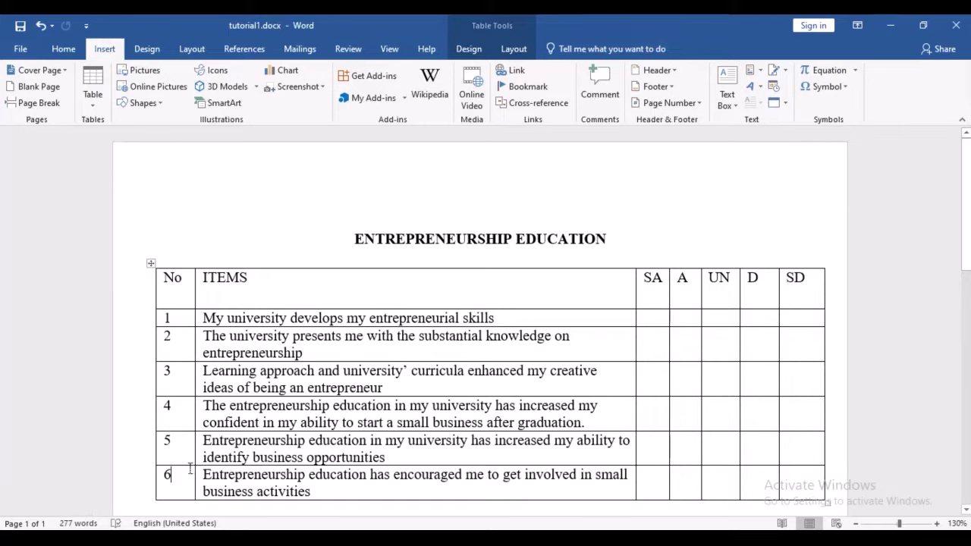
{"action": "left_click", "coordinate": [189, 465]}
{"action": "key", "text": "alt+Tab"}
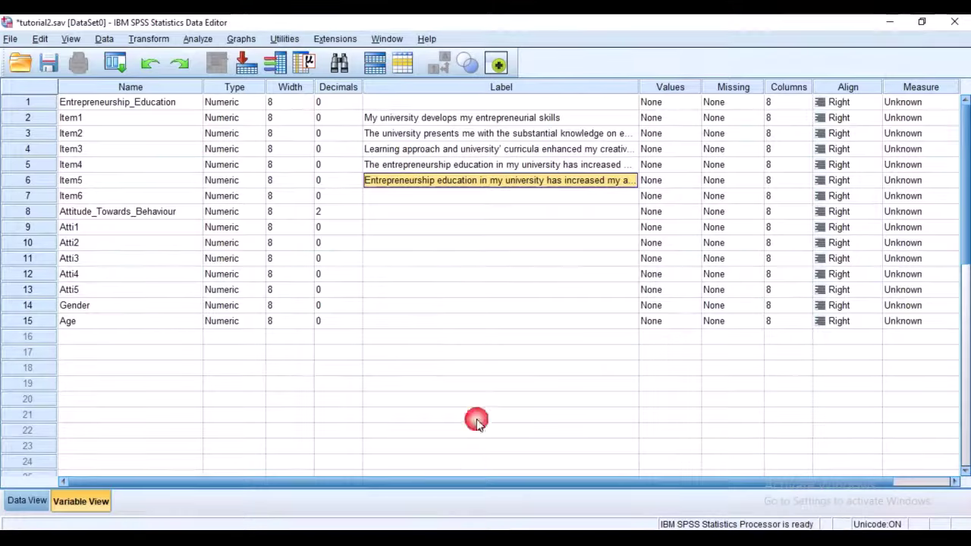
{"action": "left_click", "coordinate": [510, 195]}
{"action": "right_click", "coordinate": [509, 194]}
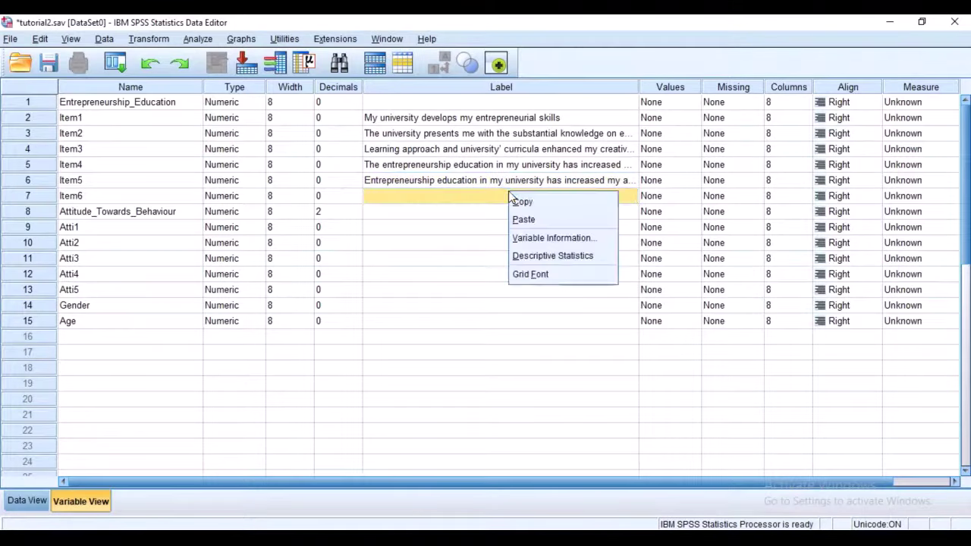
{"action": "left_click", "coordinate": [533, 220]}
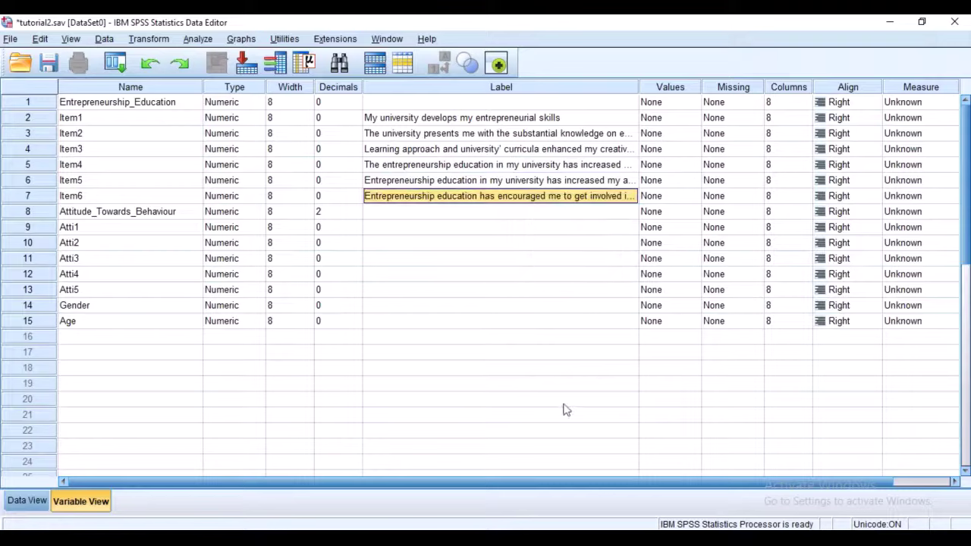
Step: Copy attitude statement 1, about entrepreneurship implying more advantages than disadvantages, from the Word questionnaire into Atti1's label in SPSS
{"action": "key", "text": "alt+Tab"}
{"action": "scroll", "coordinate": [496, 403], "scroll_direction": "down", "scroll_amount": 3}
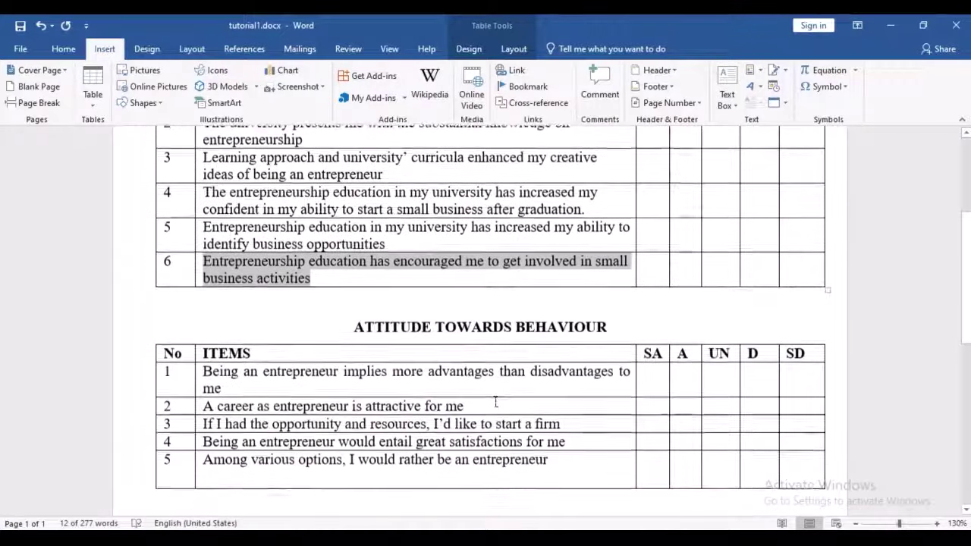
{"action": "scroll", "coordinate": [496, 402], "scroll_direction": "down", "scroll_amount": 3}
{"action": "left_click", "coordinate": [172, 292]}
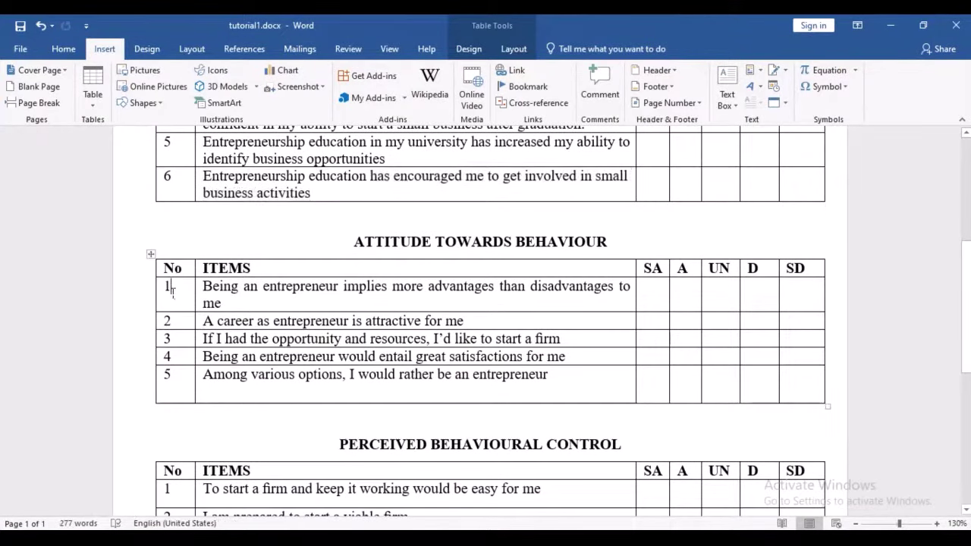
{"action": "key", "text": "Tab"}
{"action": "key", "text": "ctrl+c"}
{"action": "key", "text": "alt+Tab"}
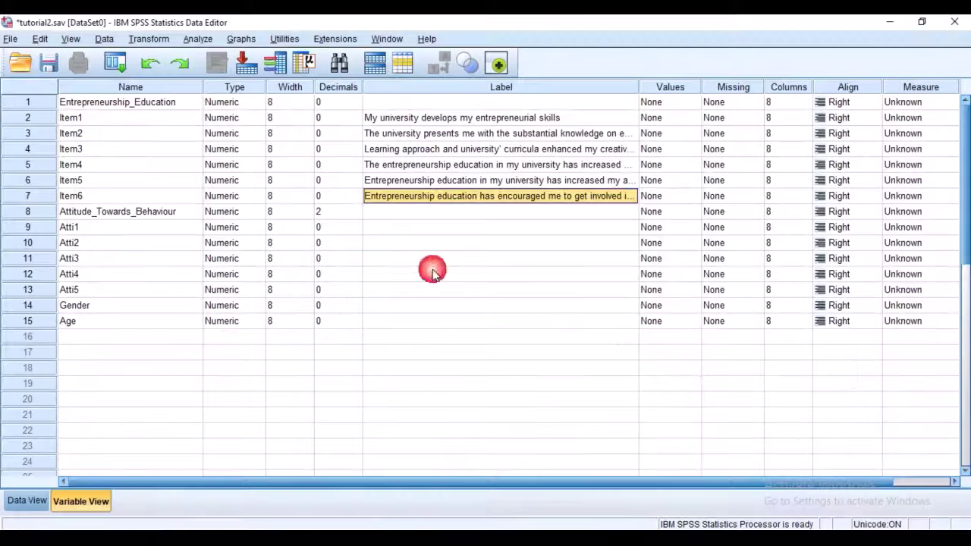
{"action": "left_click", "coordinate": [428, 232]}
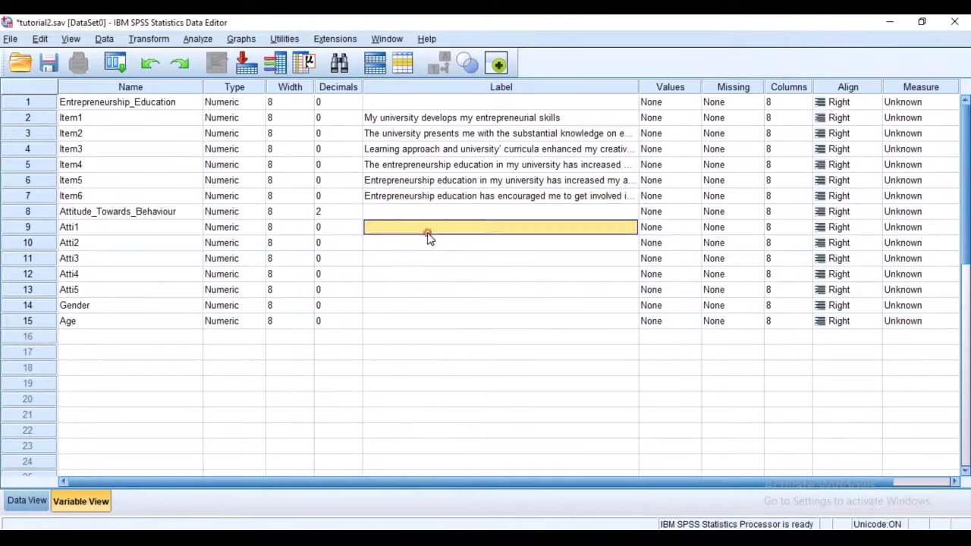
{"action": "key", "text": "ctrl+v"}
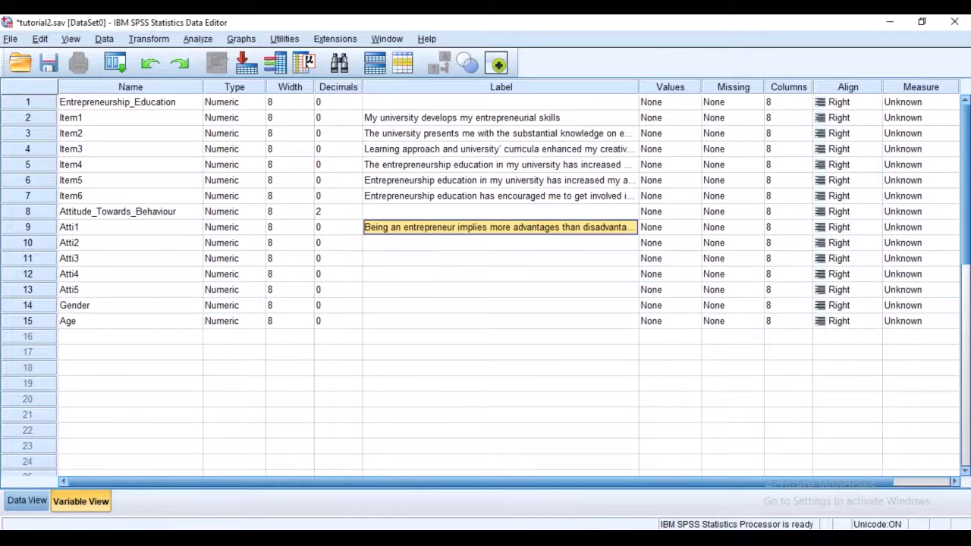
Step: Copy attitude statement 2, "A career as entrepreneur is attractive for me", from the Word questionnaire into Atti2's label in SPSS
{"action": "key", "text": "alt+Tab"}
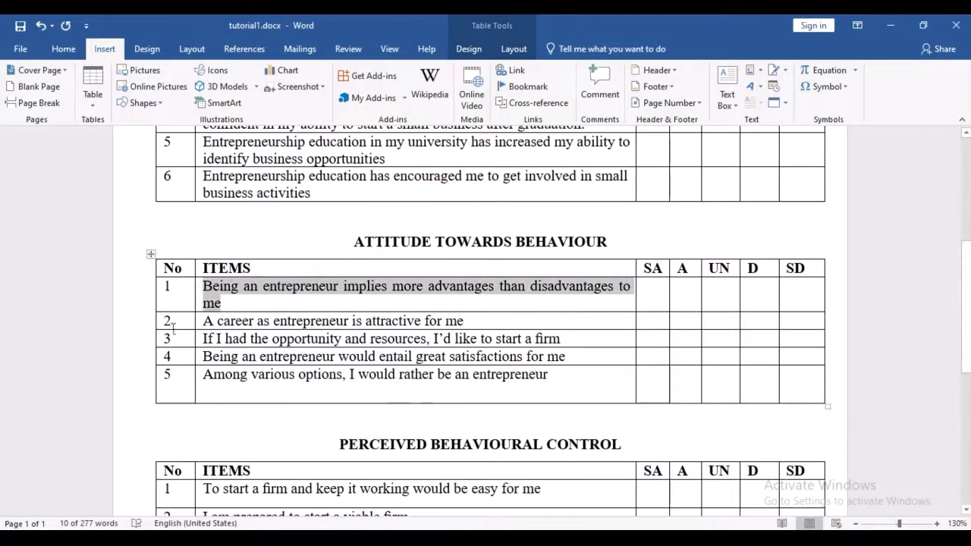
{"action": "left_click_drag", "start_coordinate": [183, 320], "coordinate": [464, 321]}
{"action": "key", "text": "ctrl+c"}
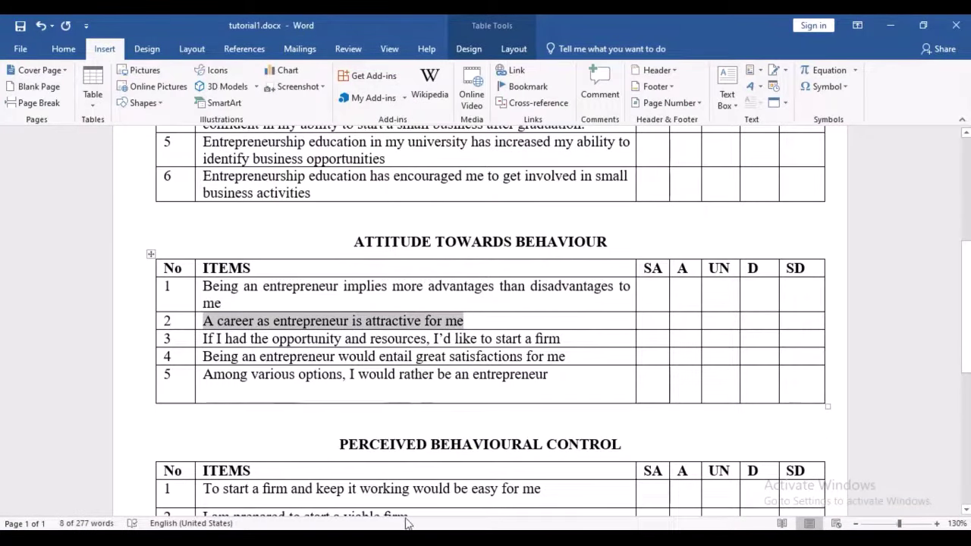
{"action": "key", "text": "alt+Tab"}
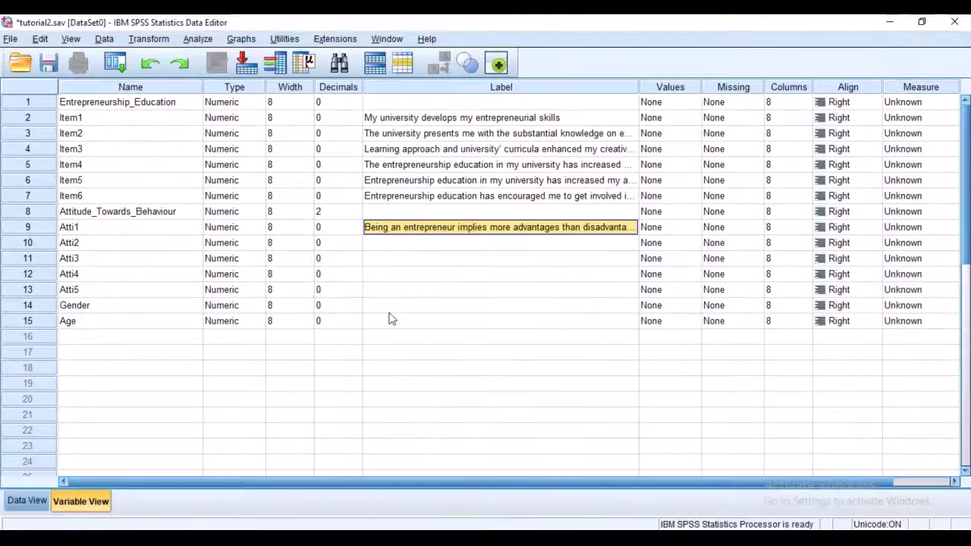
{"action": "left_click", "coordinate": [408, 245]}
{"action": "key", "text": "ctrl+v"}
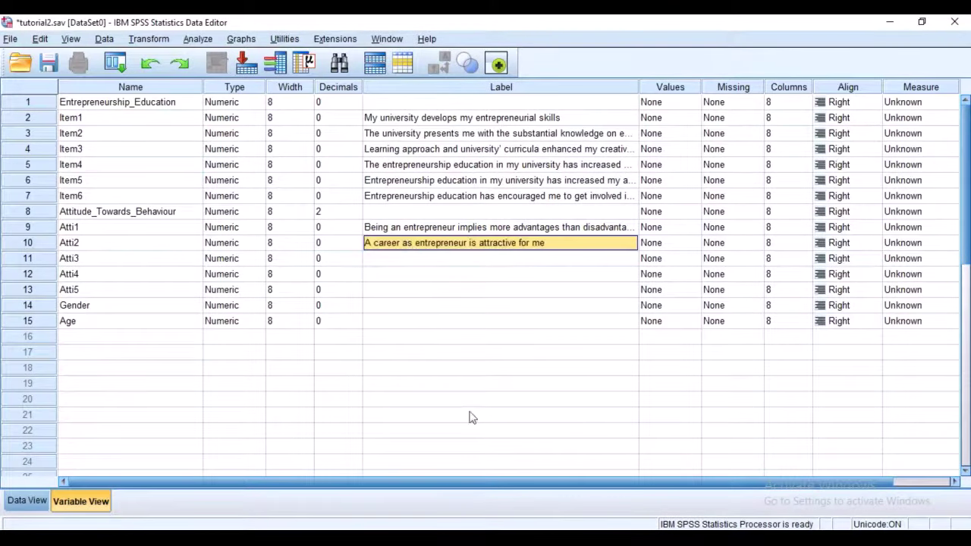
Step: Copy attitude statement 3, about starting a firm given the opportunity and resources, from the Word questionnaire into Atti3's label in SPSS
{"action": "key", "text": "alt+Tab"}
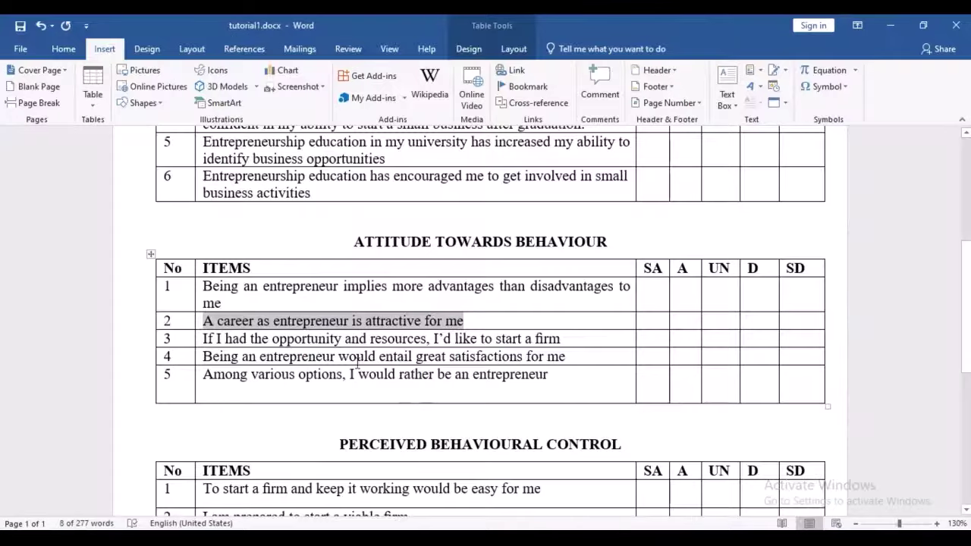
{"action": "left_click", "coordinate": [179, 340]}
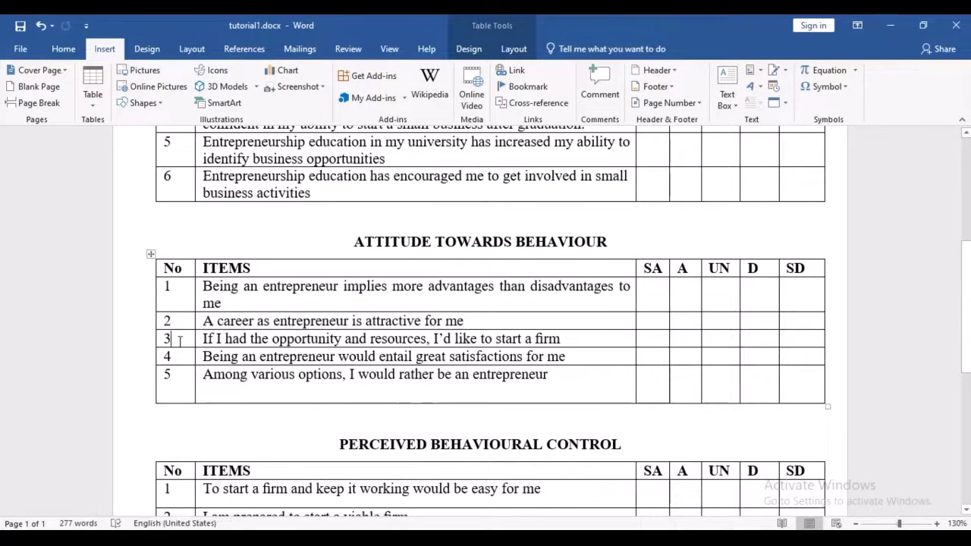
{"action": "key", "text": "Tab"}
{"action": "key", "text": "ctrl+c"}
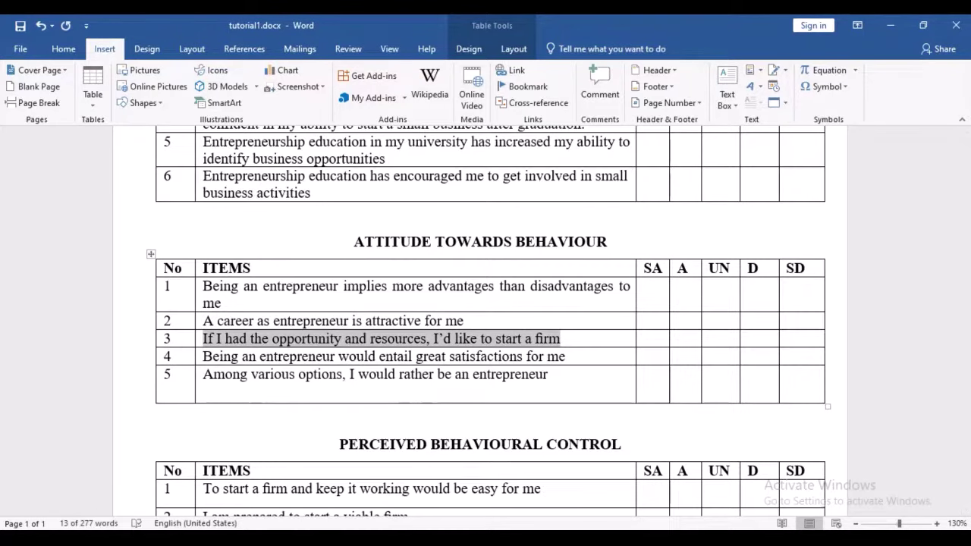
{"action": "left_click", "coordinate": [463, 527]}
{"action": "left_click", "coordinate": [434, 259]}
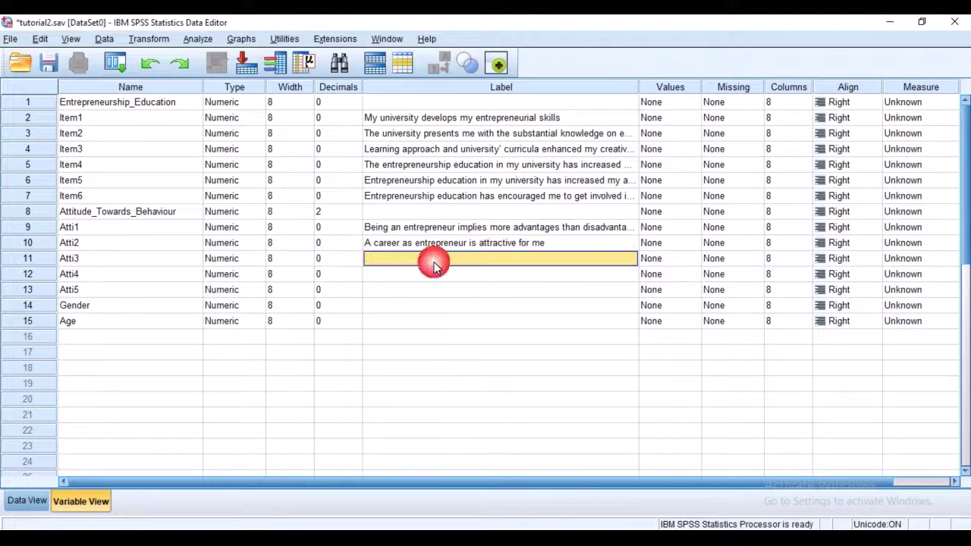
{"action": "key", "text": "ctrl+v"}
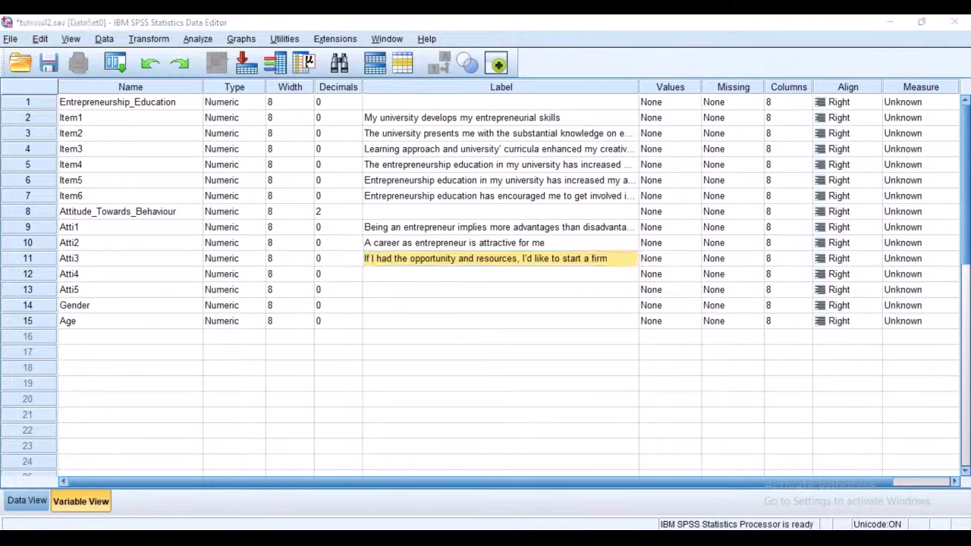
Step: Copy attitude statement 4, about entrepreneurship entailing great satisfactions, from the Word questionnaire into Atti4's label in SPSS
{"action": "left_click", "coordinate": [560, 529]}
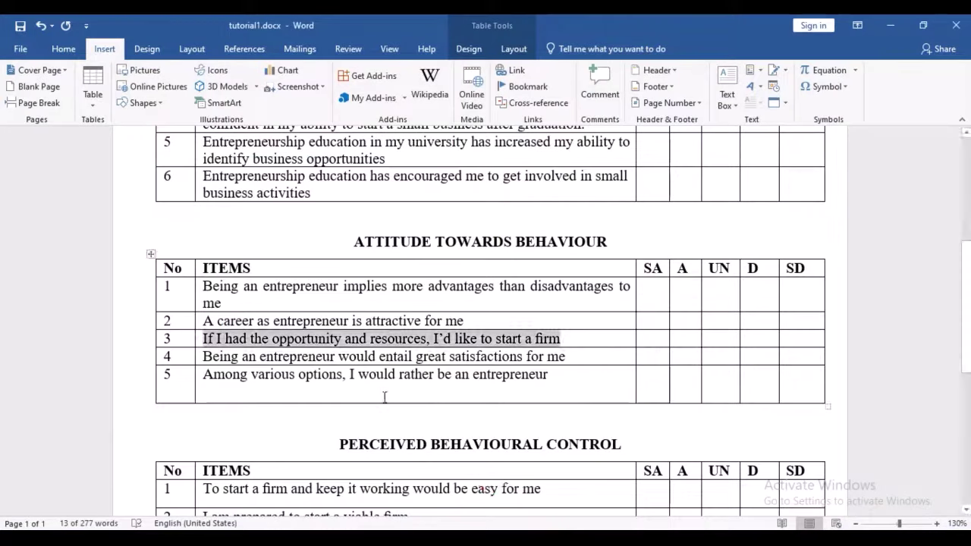
{"action": "triple_click", "coordinate": [192, 356]}
{"action": "key", "text": "ctrl+c"}
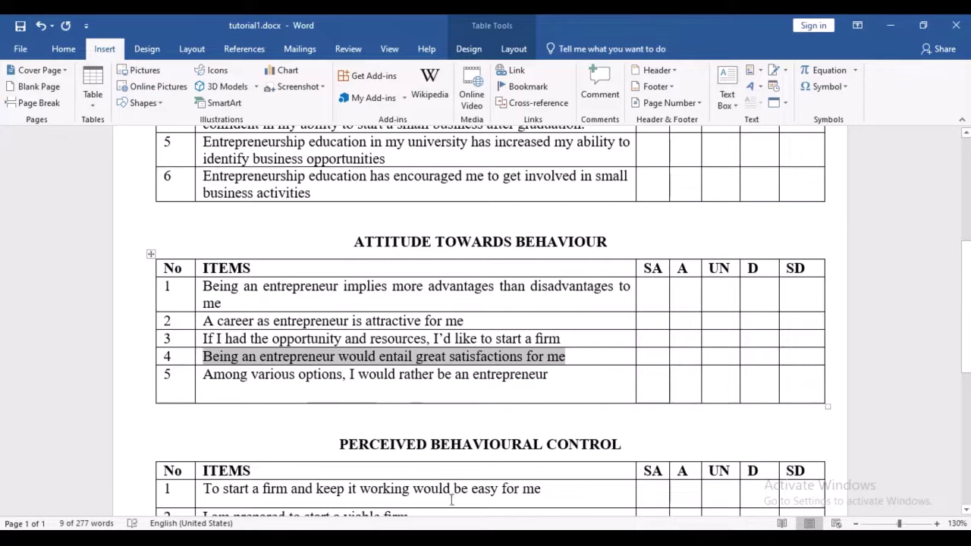
{"action": "left_click", "coordinate": [462, 529]}
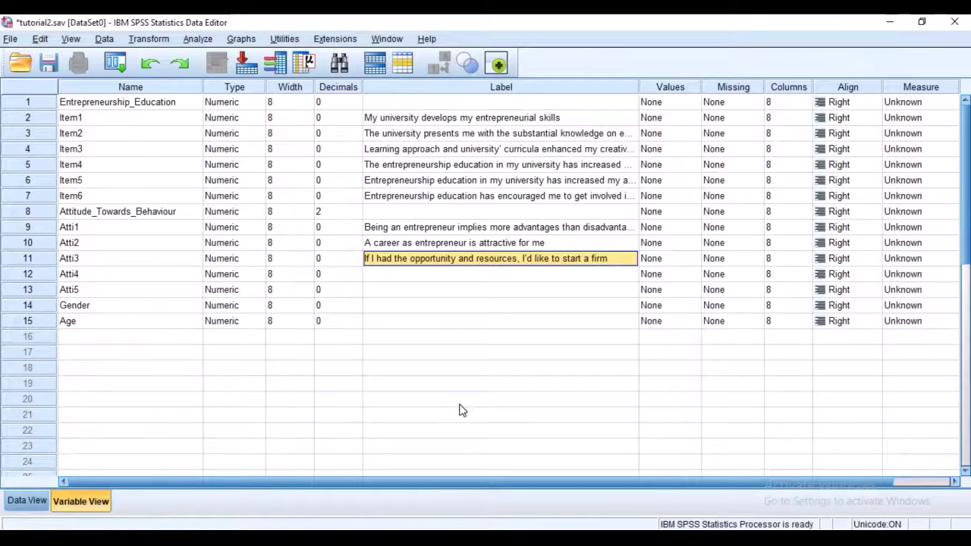
{"action": "left_click", "coordinate": [447, 275]}
{"action": "right_click", "coordinate": [447, 273]}
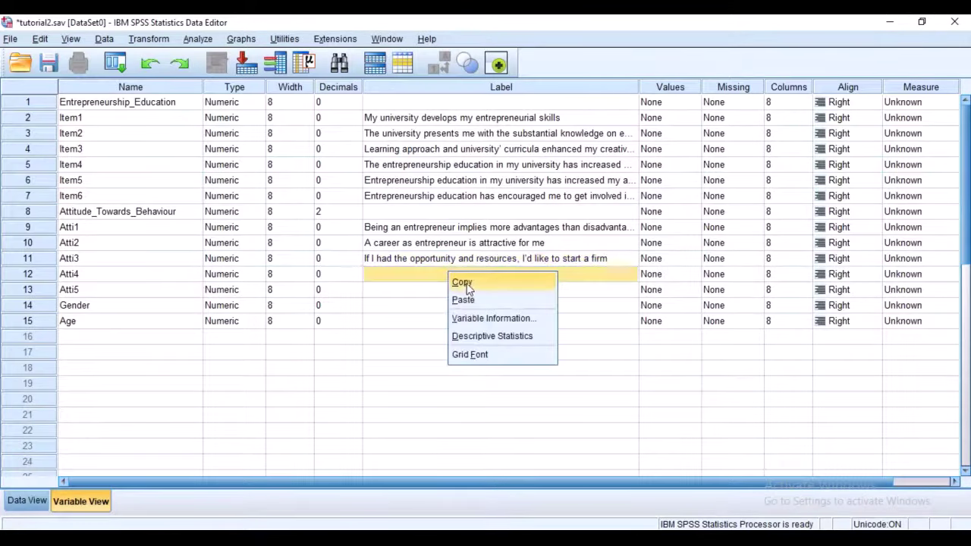
{"action": "left_click", "coordinate": [475, 300]}
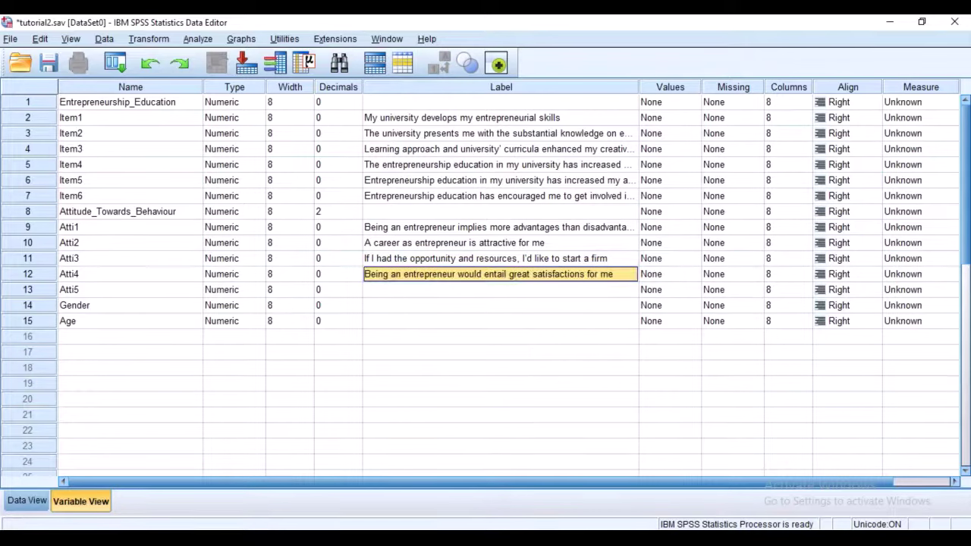
Step: Copy attitude statement 5, "Among various options, I would rather be an entrepreneur", from the Word questionnaire into Atti5's label in SPSS
{"action": "key", "text": "alt+Tab"}
{"action": "left_click", "coordinate": [200, 376]}
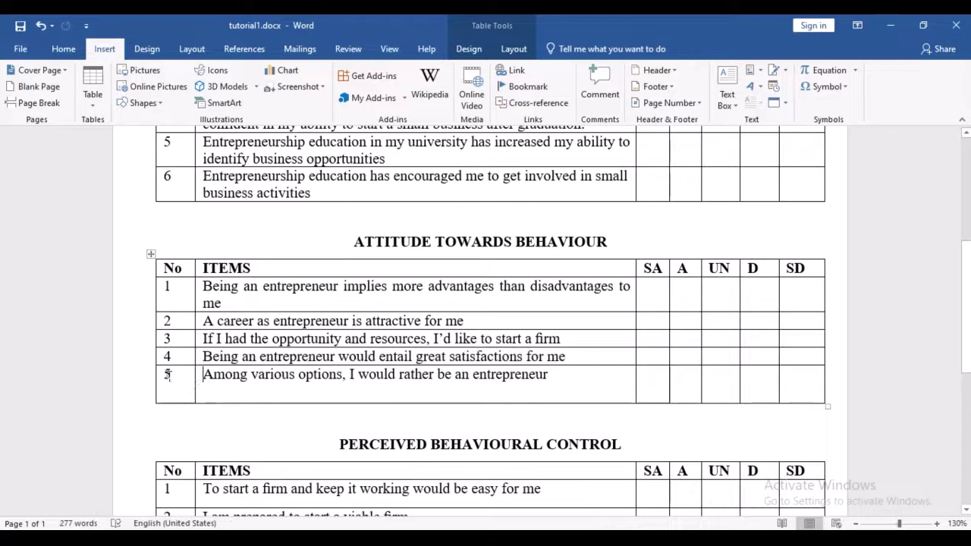
{"action": "key", "text": "ctrl+shift+Down"}
{"action": "key", "text": "ctrl+c"}
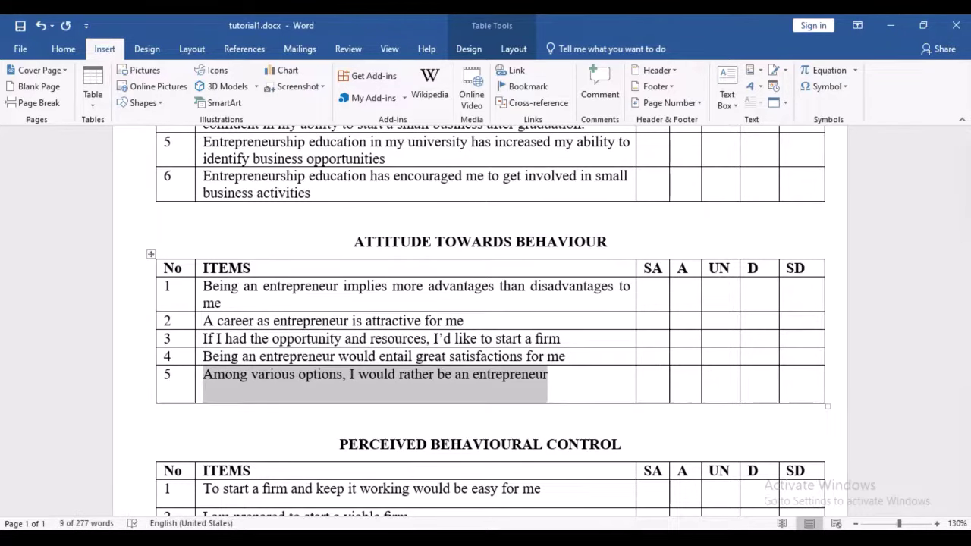
{"action": "key", "text": "alt+Tab"}
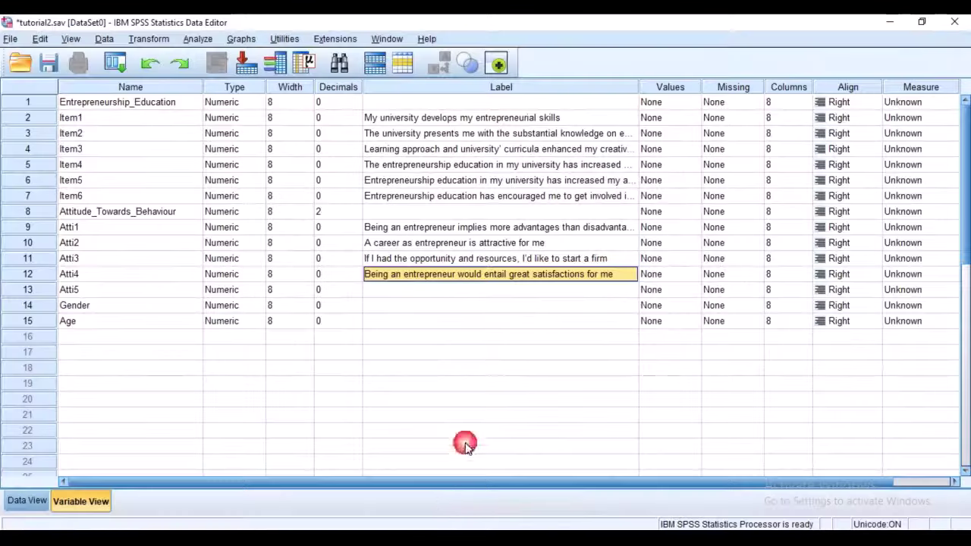
{"action": "left_click", "coordinate": [497, 295]}
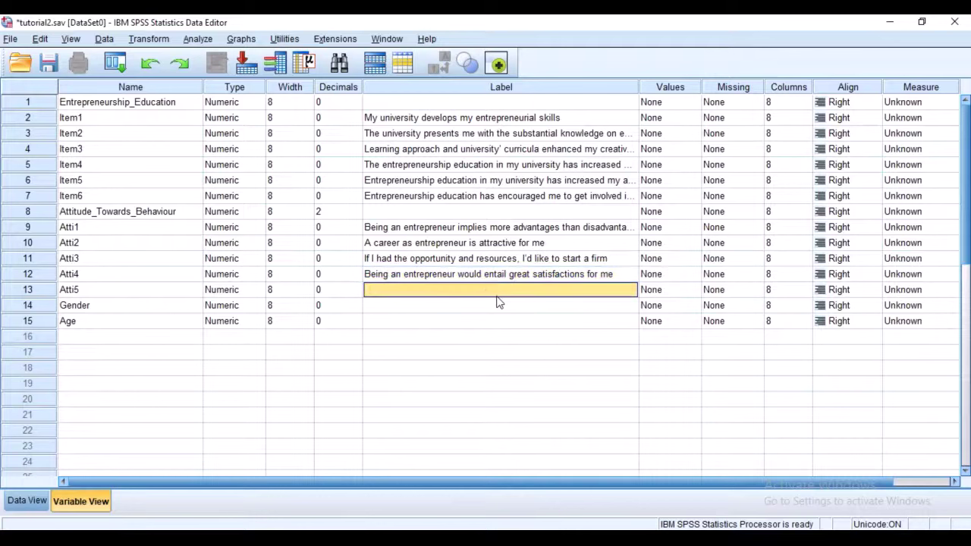
{"action": "key", "text": "ctrl+v"}
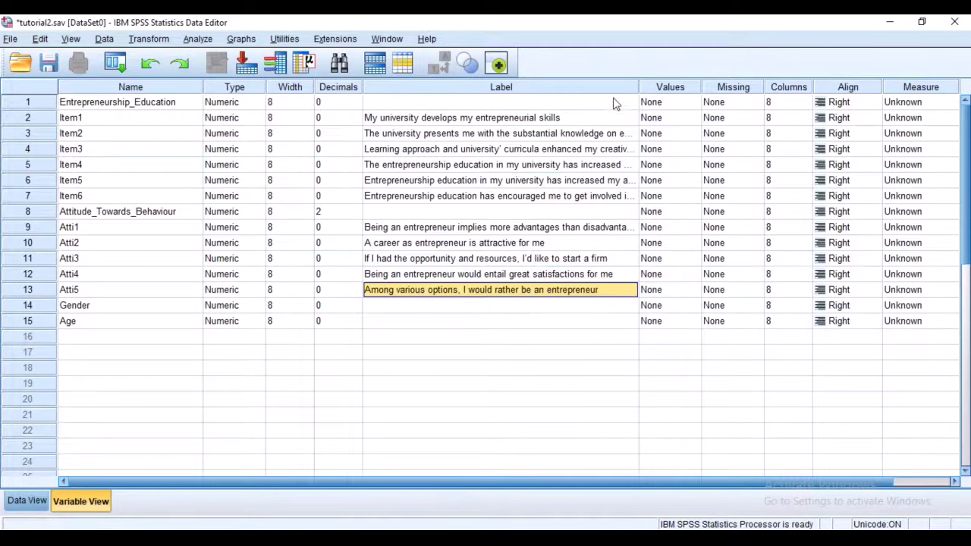
Step: Narrow the Label column so the Role column fits in view, and open the value labels settings for Item1
{"action": "left_click_drag", "start_coordinate": [638, 80], "coordinate": [526, 168]}
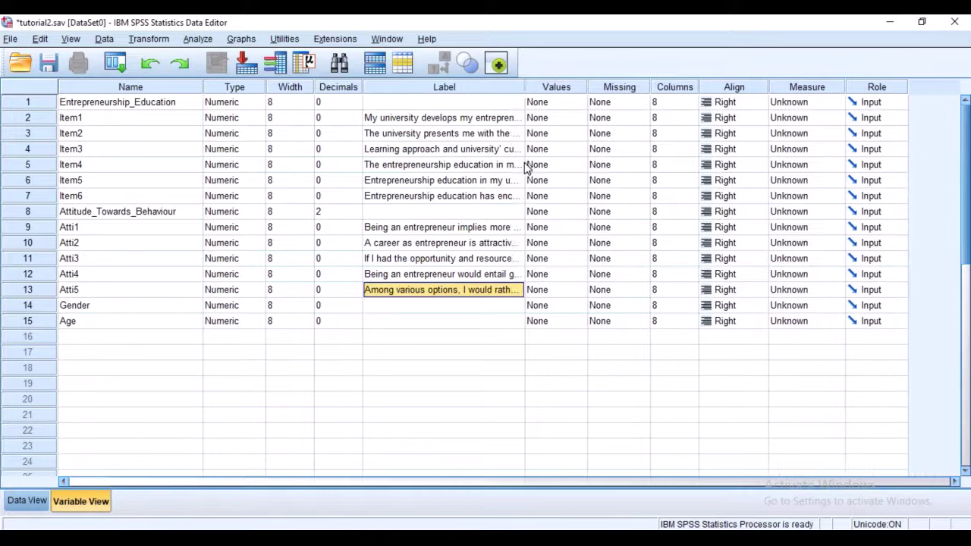
{"action": "left_click", "coordinate": [579, 123]}
{"action": "left_click", "coordinate": [579, 123]}
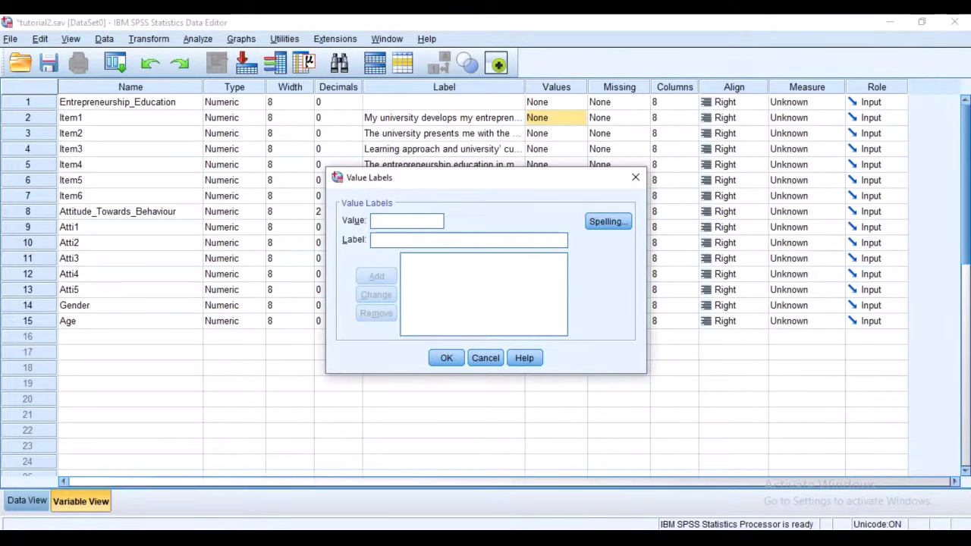
Step: In the Word questionnaire's Entrepreneurship Education table, fill statement 1's row with the scores SA 5, A 4, UN 3, D 2 and SD 1
{"action": "key", "text": "alt+Tab"}
{"action": "scroll", "coordinate": [616, 363], "scroll_direction": "up", "scroll_amount": 3}
{"action": "scroll", "coordinate": [616, 364], "scroll_direction": "up", "scroll_amount": 1}
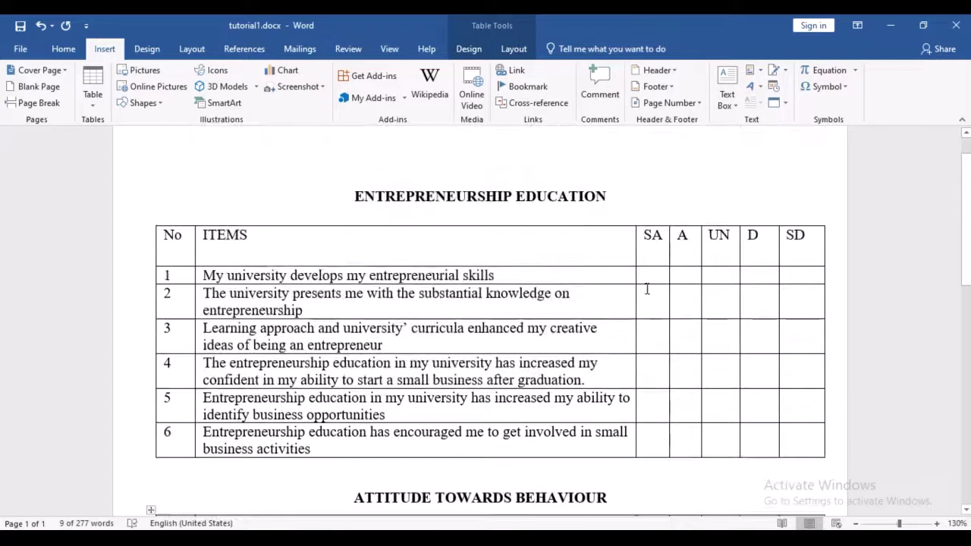
{"action": "left_click", "coordinate": [657, 275]}
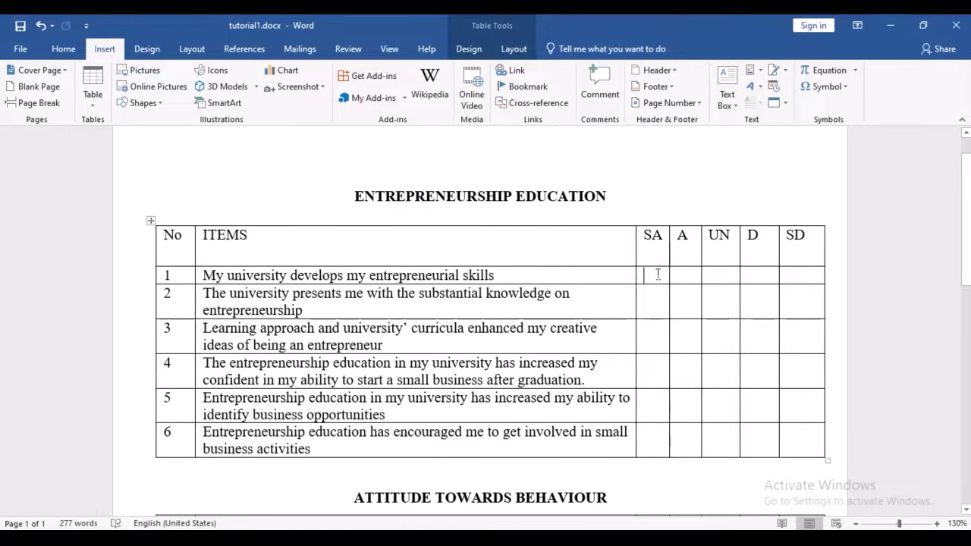
{"action": "type", "text": "5"}
{"action": "left_click", "coordinate": [689, 276]}
{"action": "type", "text": "4"}
{"action": "left_click", "coordinate": [725, 282]}
{"action": "type", "text": "3"}
{"action": "left_click", "coordinate": [760, 280]}
{"action": "type", "text": "2"}
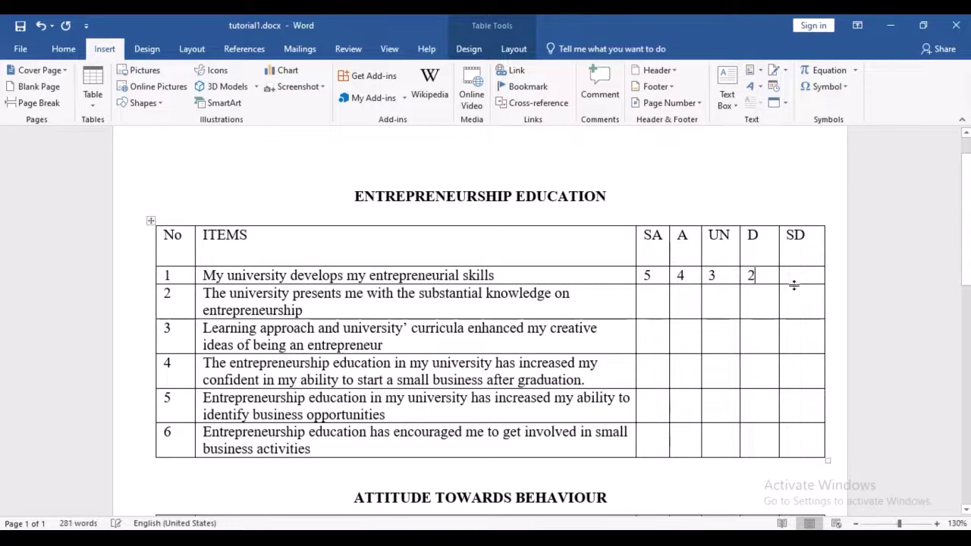
{"action": "left_click", "coordinate": [802, 280]}
{"action": "type", "text": "1"}
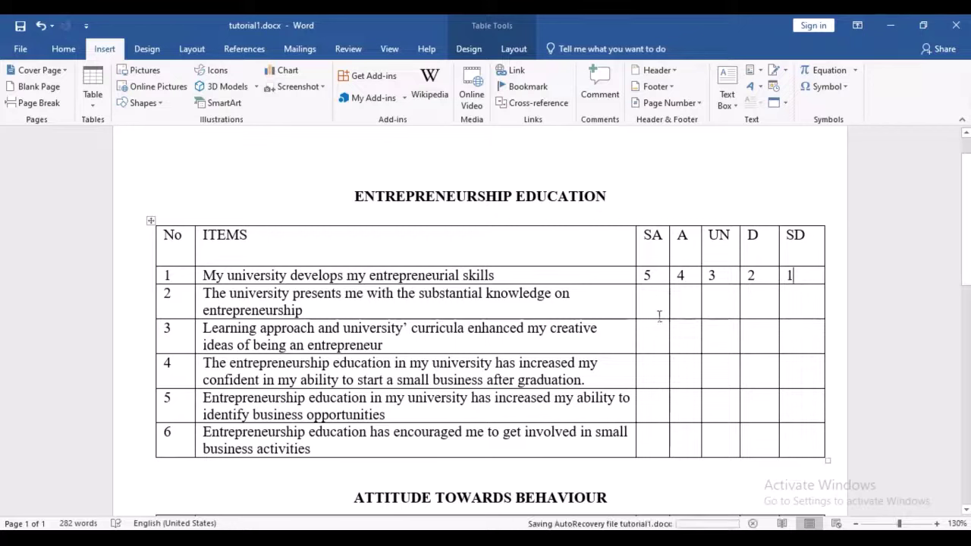
Step: Enter sample scores in the Entrepreneurship Education table: SA 5 for statement 3, UN 3 for statement 4, D 2 for statement 5, SA 5 for statement 6
{"action": "left_click", "coordinate": [658, 310]}
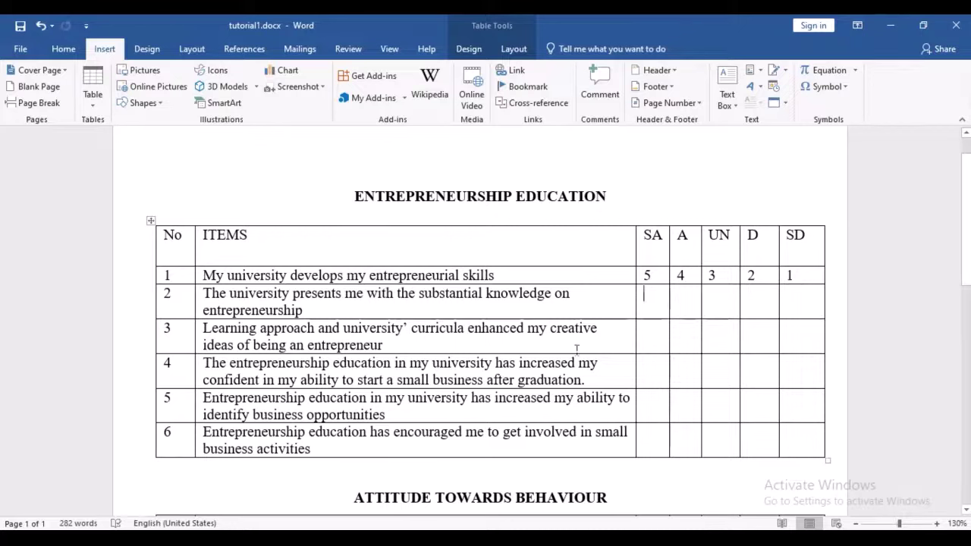
{"action": "left_click", "coordinate": [651, 339]}
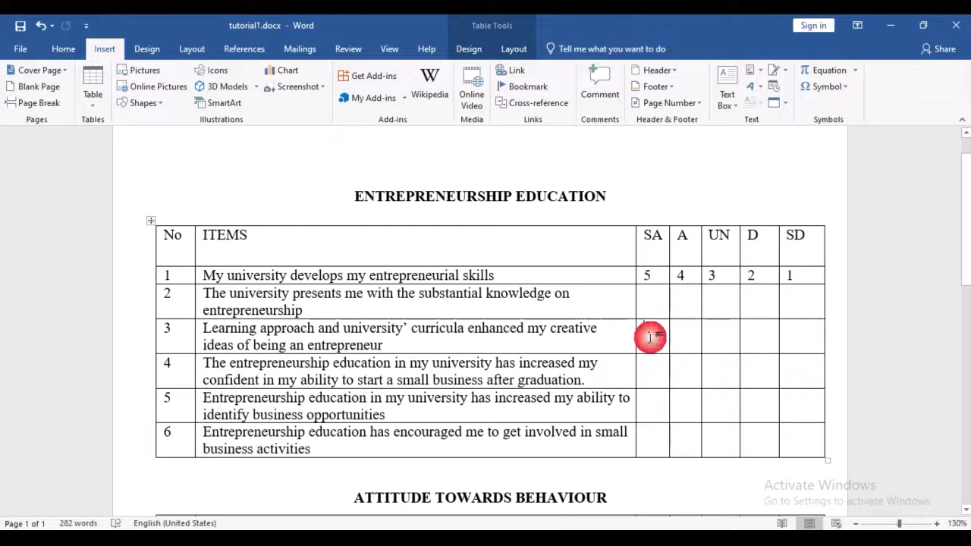
{"action": "type", "text": "5"}
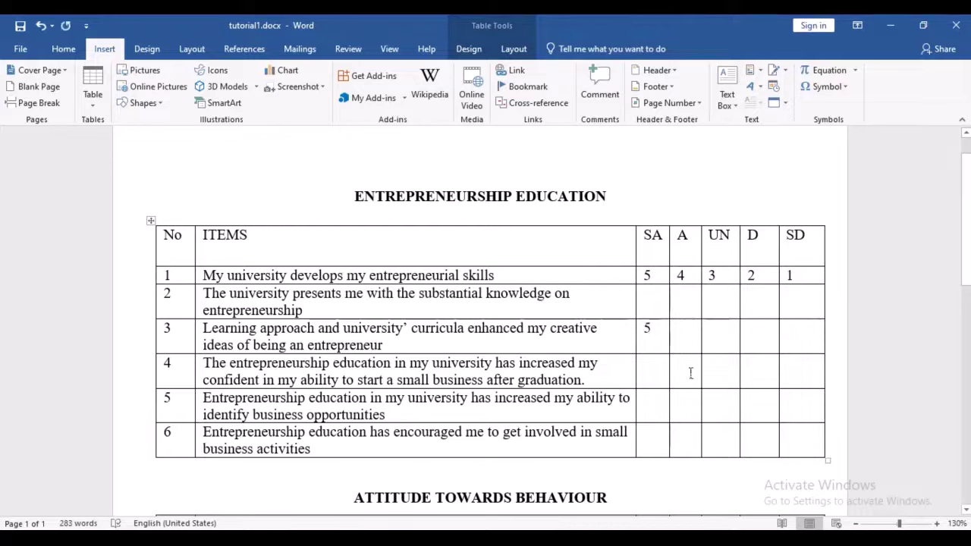
{"action": "left_click", "coordinate": [691, 373]}
{"action": "type", "text": "3"}
{"action": "left_click", "coordinate": [756, 404]}
{"action": "type", "text": "2"}
{"action": "left_click", "coordinate": [665, 437]}
{"action": "type", "text": "1"}
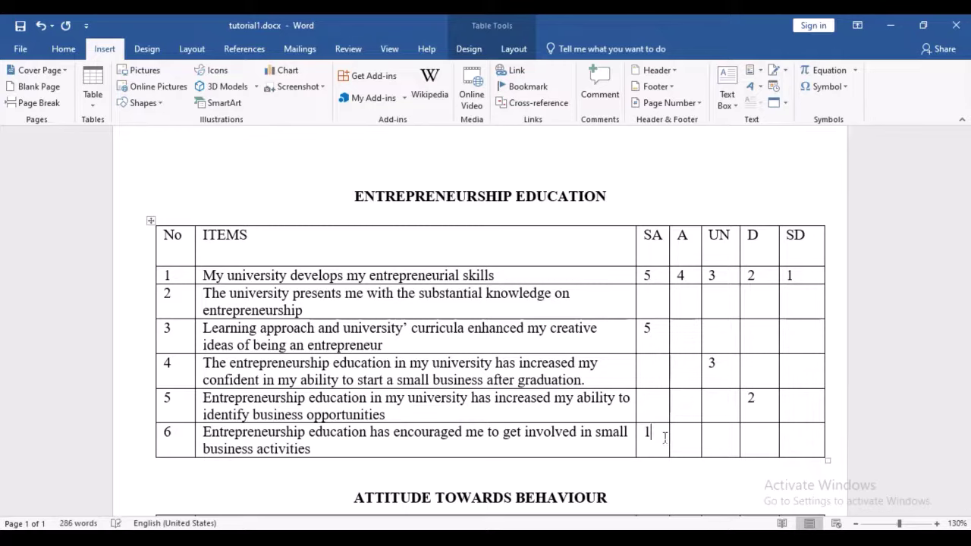
{"action": "key", "text": "BackSpace"}
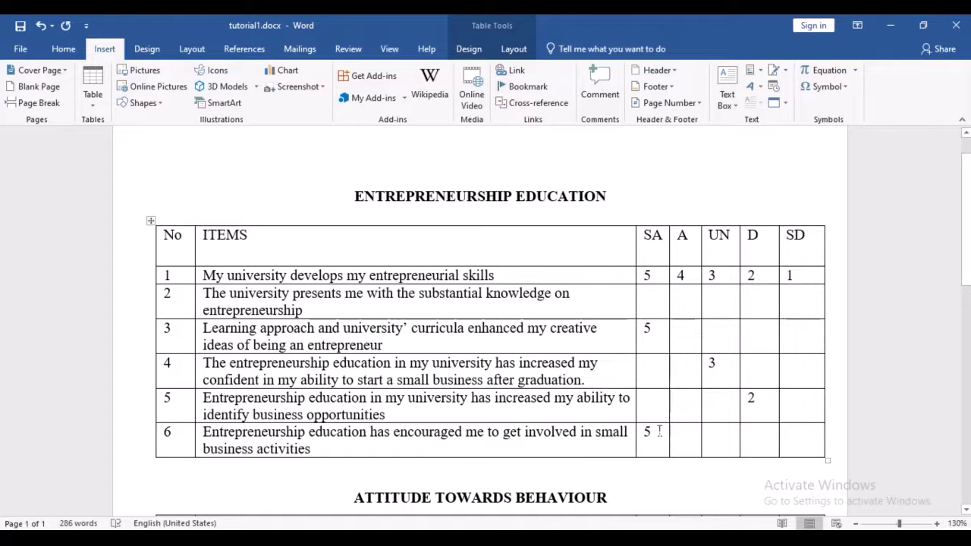
Step: Switch back to SPSS and add the value label 5 = "Strongly Agree" for Item1
{"action": "double_click", "coordinate": [641, 430]}
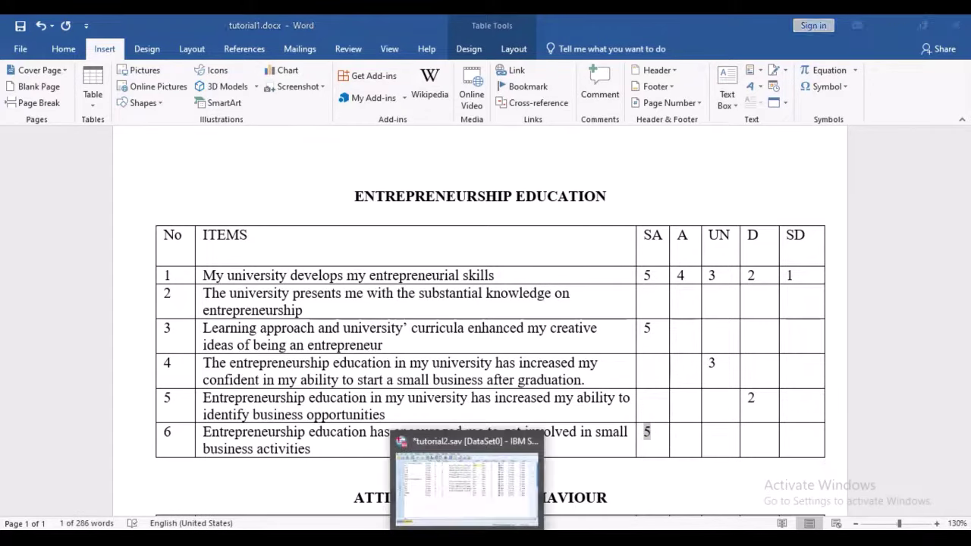
{"action": "left_click", "coordinate": [478, 474]}
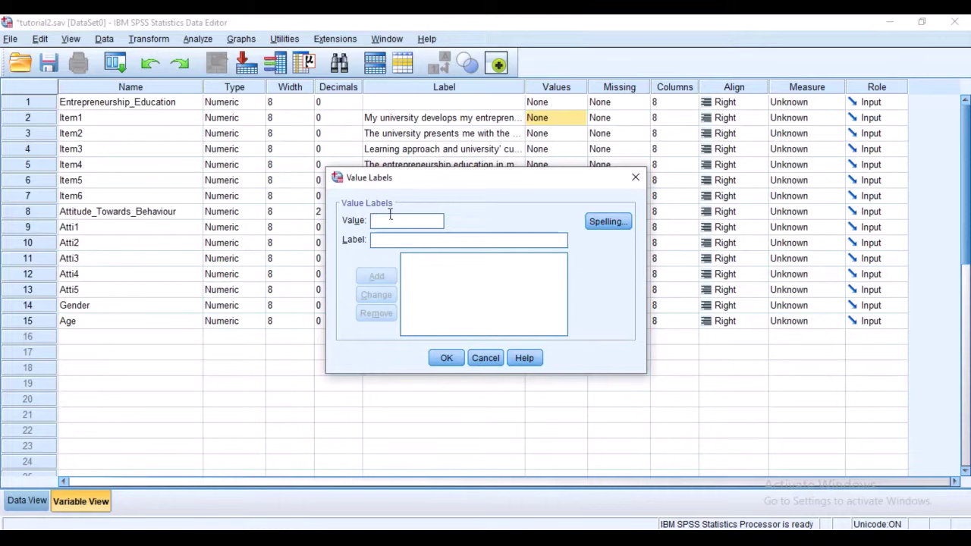
{"action": "type", "text": "5"}
{"action": "left_click", "coordinate": [393, 240]}
{"action": "type", "text": "Strongly"}
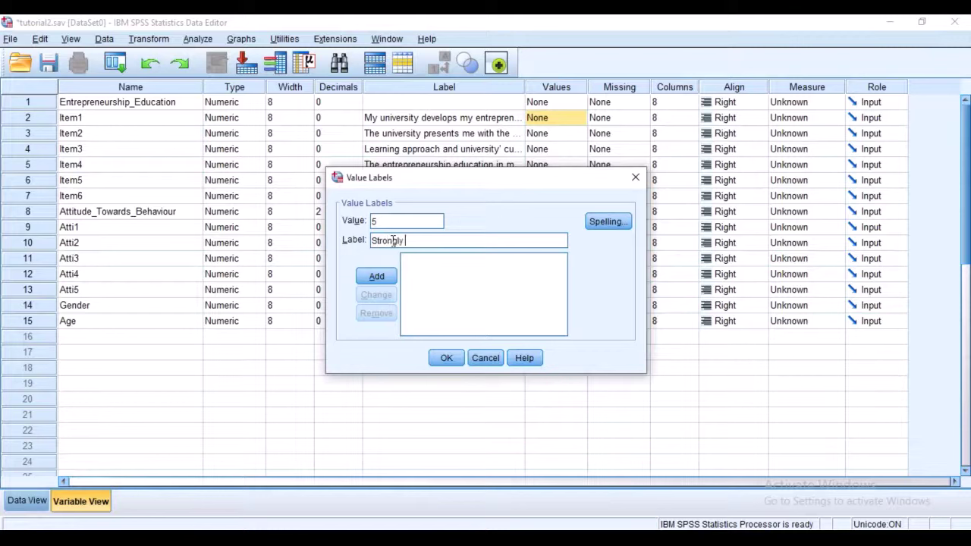
{"action": "type", "text": " Agree"}
{"action": "left_click", "coordinate": [390, 277]}
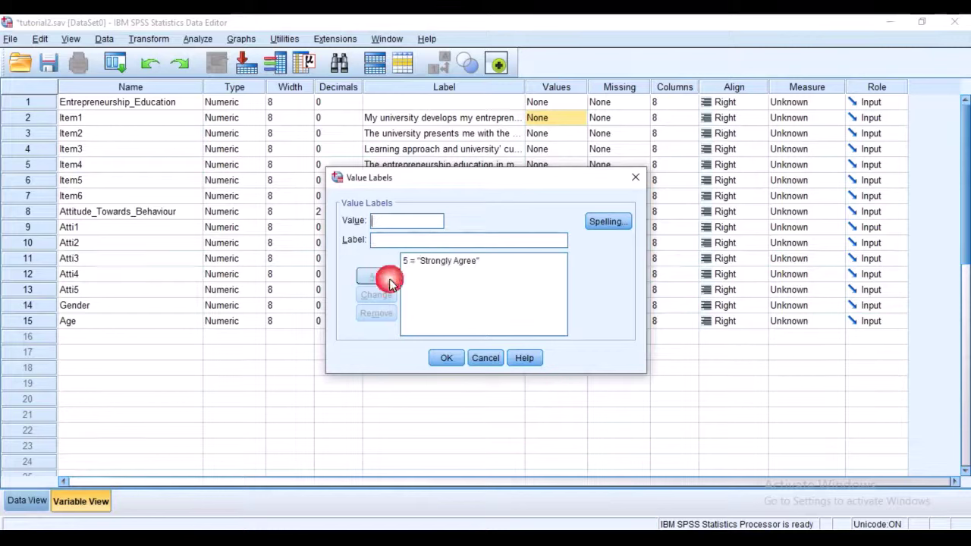
Step: Add the value labels 4 = "Agree" and 3 = "Undecided" for Item1
{"action": "type", "text": "4"}
{"action": "left_click", "coordinate": [408, 240]}
{"action": "type", "text": "Agree"}
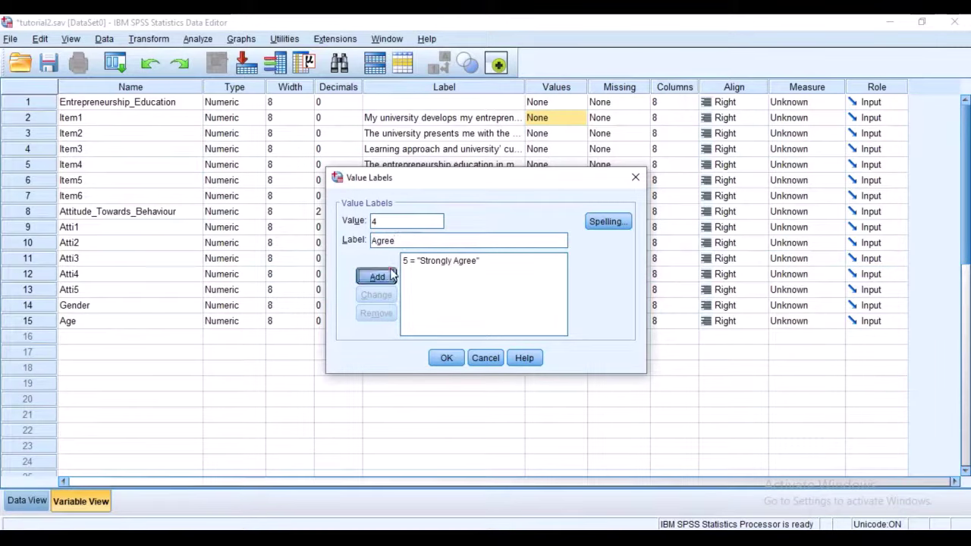
{"action": "left_click", "coordinate": [377, 277]}
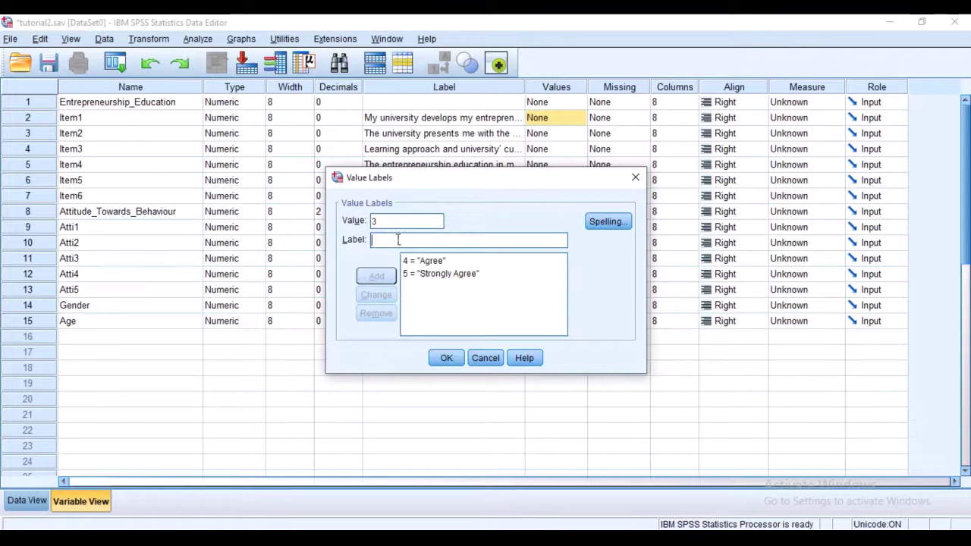
{"action": "type", "text": "Undecided"}
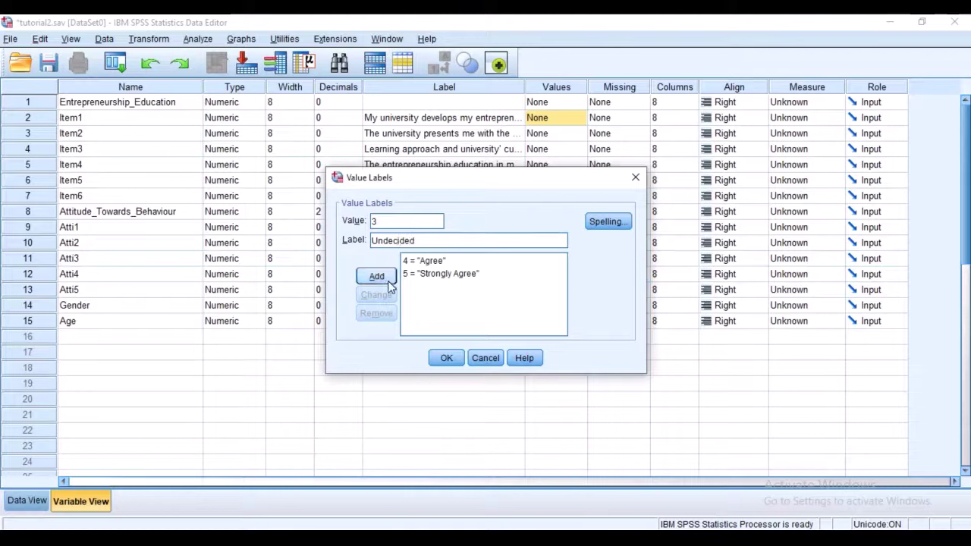
{"action": "left_click", "coordinate": [376, 276]}
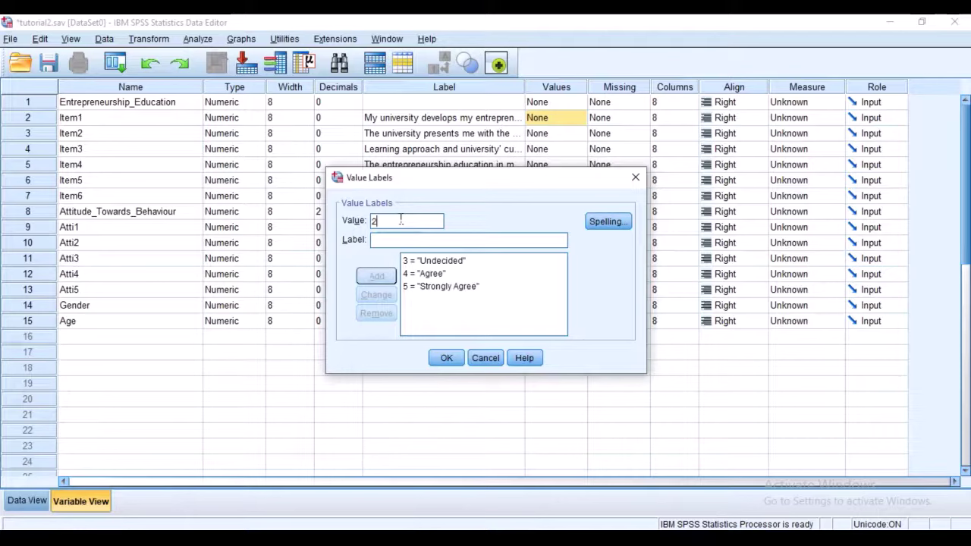
Step: Add the value label 2 = "Disgaree" for Item1
{"action": "type", "text": "2"}
{"action": "left_click", "coordinate": [390, 240]}
{"action": "type", "text": "S"}
{"action": "key", "text": "BackSpace"}
{"action": "type", "text": "Disgaree"}
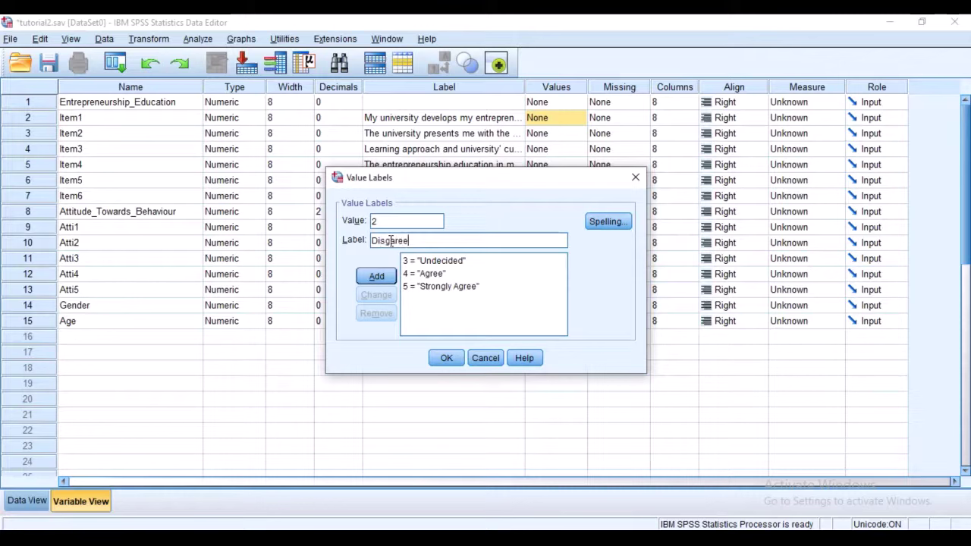
{"action": "type", "text": "isagree"}
{"action": "left_click", "coordinate": [376, 277]}
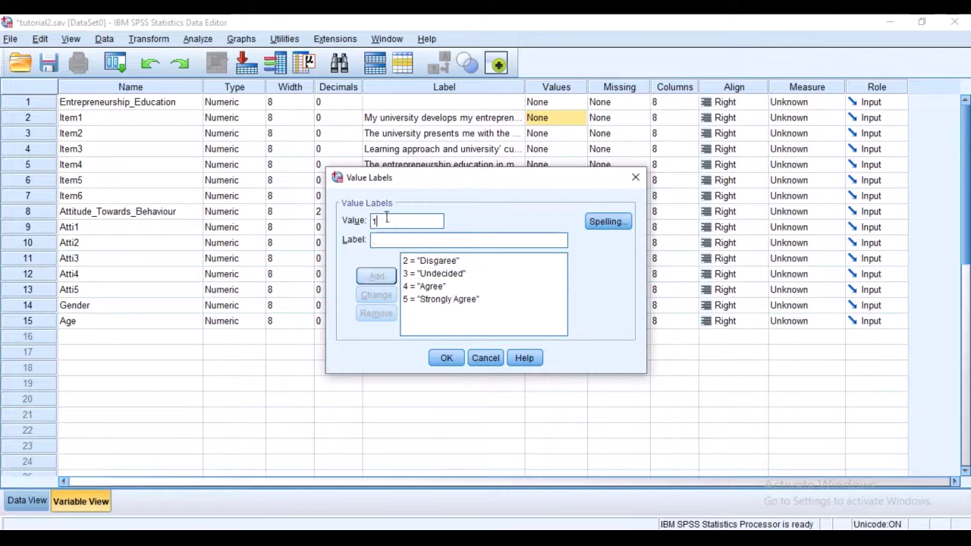
Step: Add the value label 1 = "Strongly Disagree" for Item1, apply the label set, and recheck it
{"action": "type", "text": "1"}
{"action": "left_click", "coordinate": [385, 238]}
{"action": "type", "text": "Stro"}
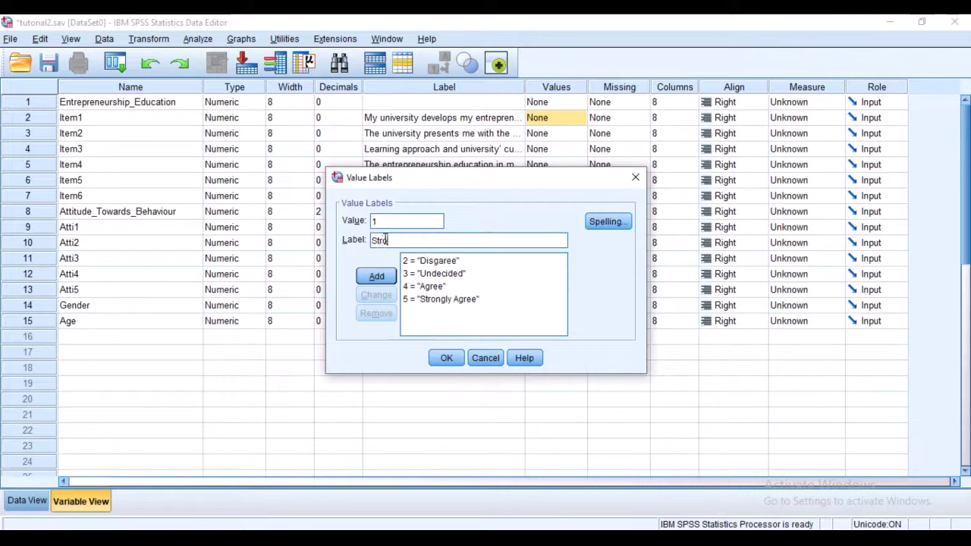
{"action": "type", "text": "ngly Disagree"}
{"action": "left_click", "coordinate": [387, 280]}
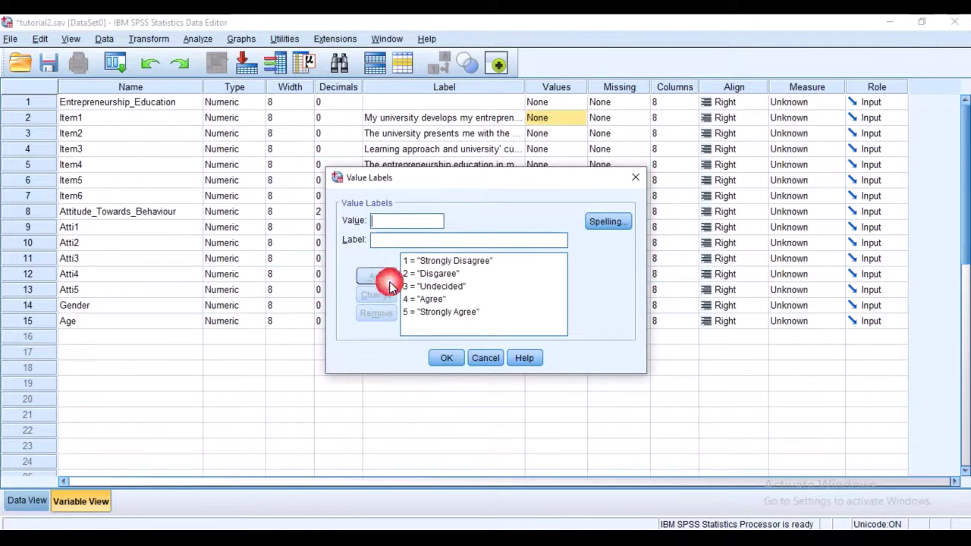
{"action": "left_click", "coordinate": [448, 358]}
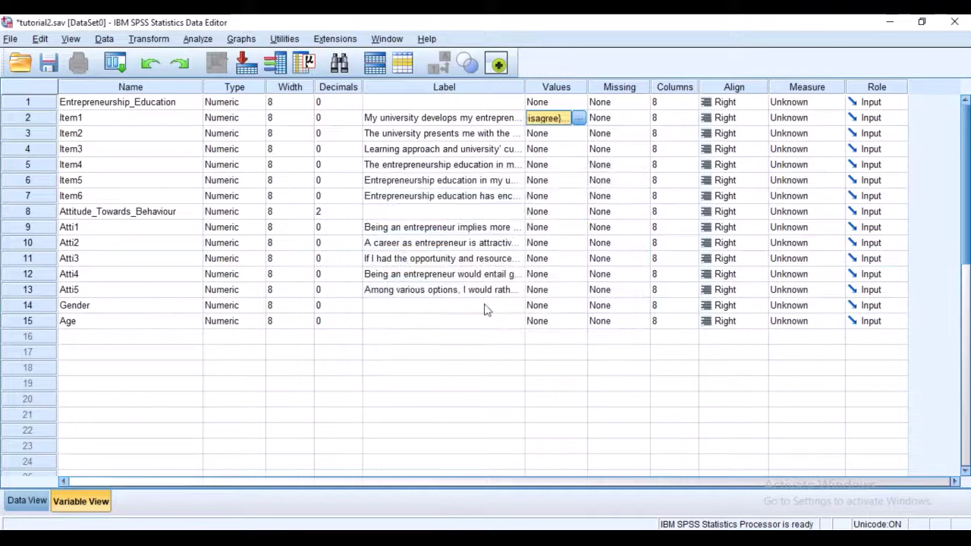
{"action": "left_click", "coordinate": [583, 118]}
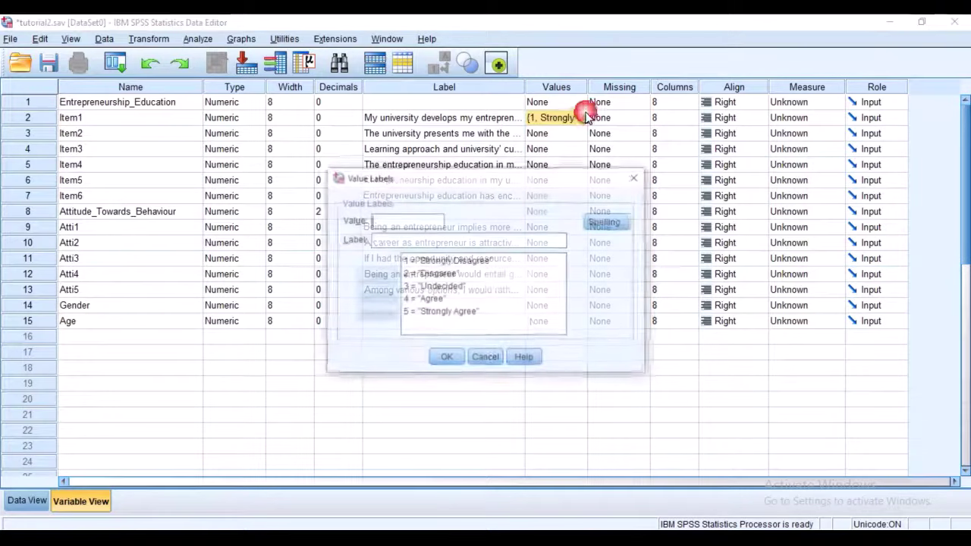
{"action": "left_click", "coordinate": [448, 358]}
Step: Copy Item1's value labels and paste them into Item2 and Item3
{"action": "right_click", "coordinate": [559, 119]}
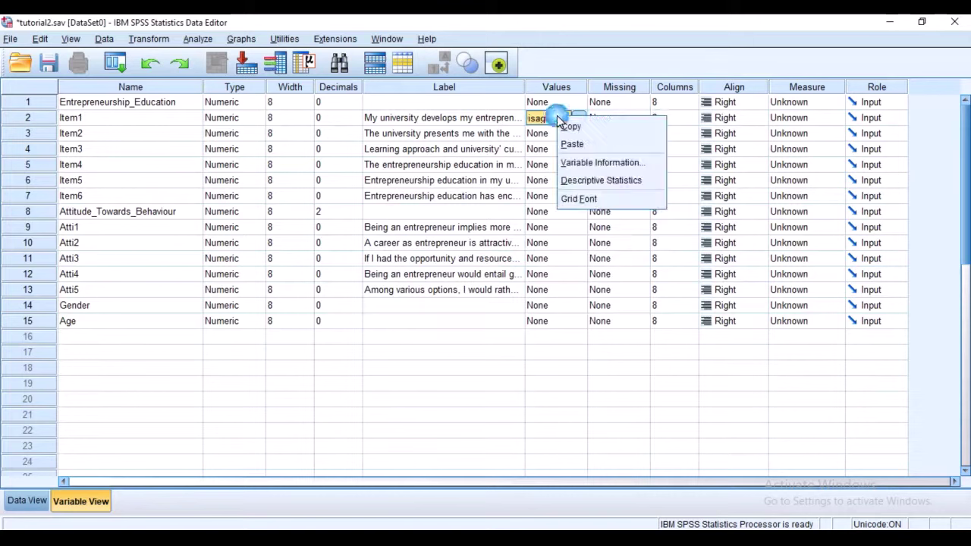
{"action": "left_click", "coordinate": [566, 125]}
{"action": "left_click", "coordinate": [548, 133]}
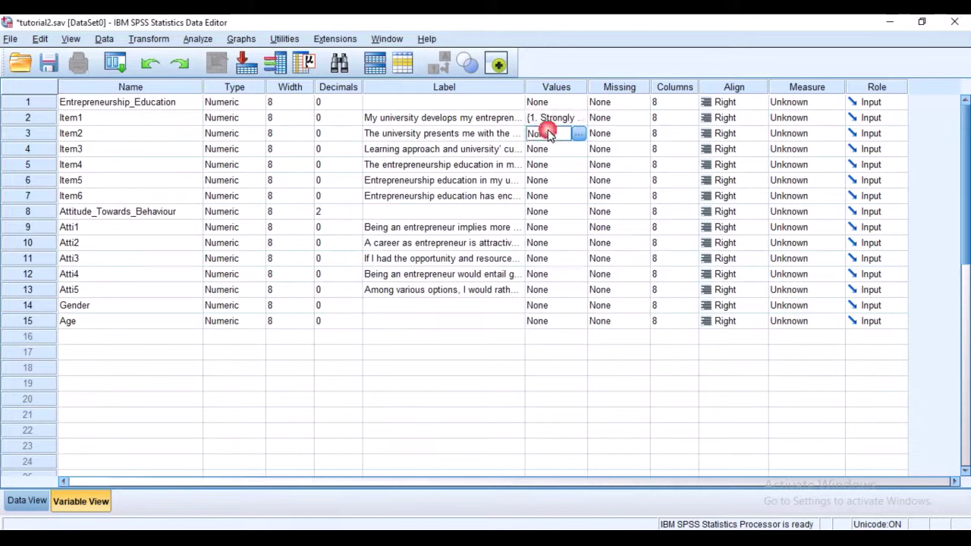
{"action": "right_click", "coordinate": [551, 135]}
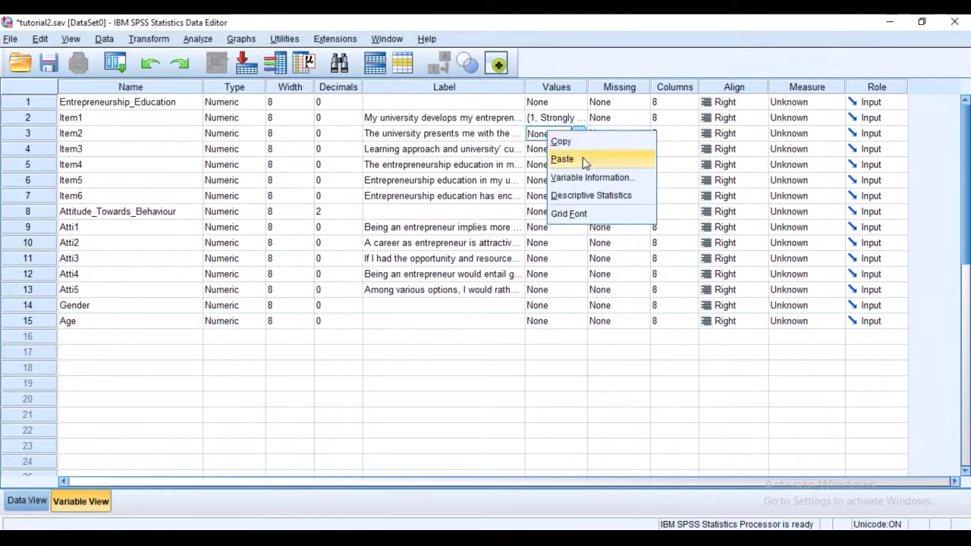
{"action": "left_click", "coordinate": [581, 159]}
{"action": "left_click", "coordinate": [567, 154]}
{"action": "right_click", "coordinate": [568, 155]}
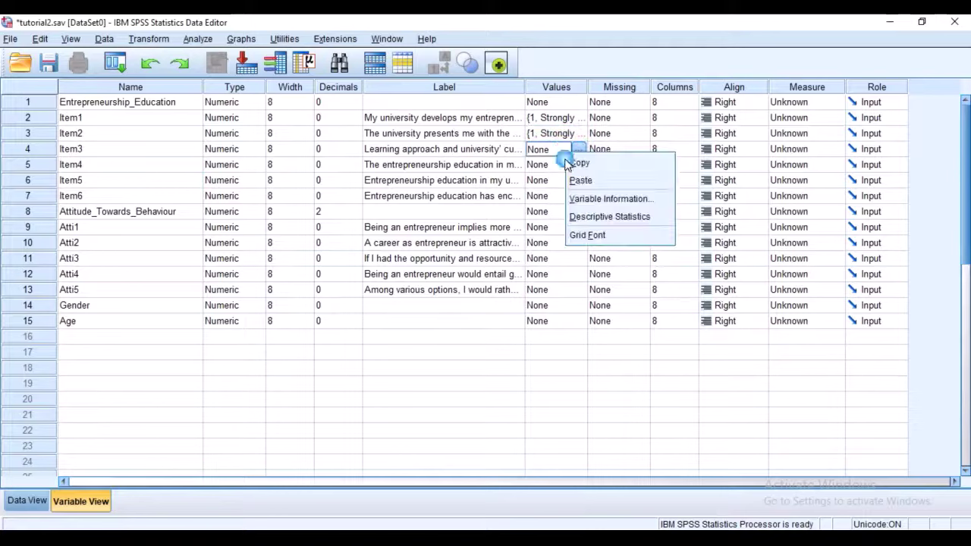
{"action": "left_click", "coordinate": [574, 180]}
Step: Paste the copied agreement-scale value labels into Item4, Item5 and Item6
{"action": "right_click", "coordinate": [548, 166]}
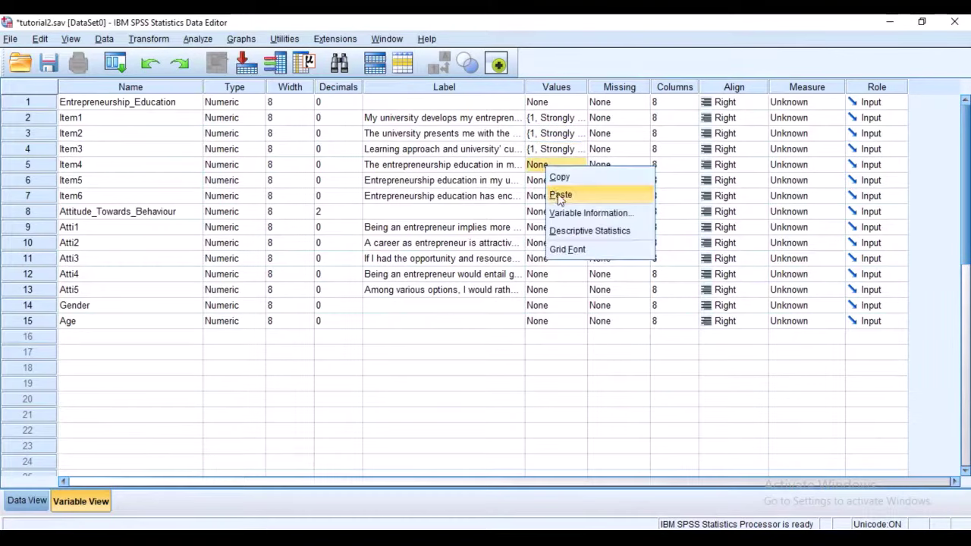
{"action": "left_click", "coordinate": [559, 195]}
{"action": "left_click", "coordinate": [552, 185]}
{"action": "right_click", "coordinate": [552, 187]}
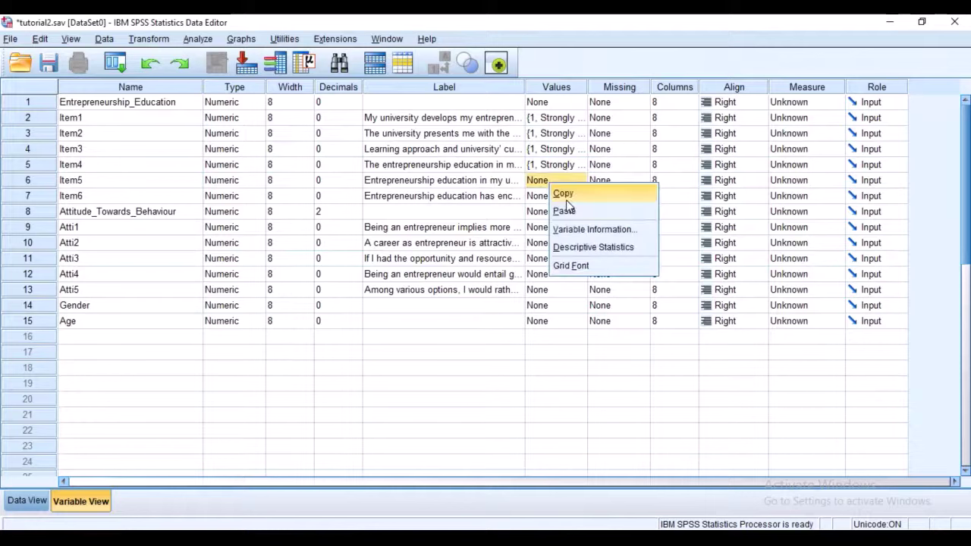
{"action": "left_click", "coordinate": [568, 210]}
{"action": "right_click", "coordinate": [554, 198]}
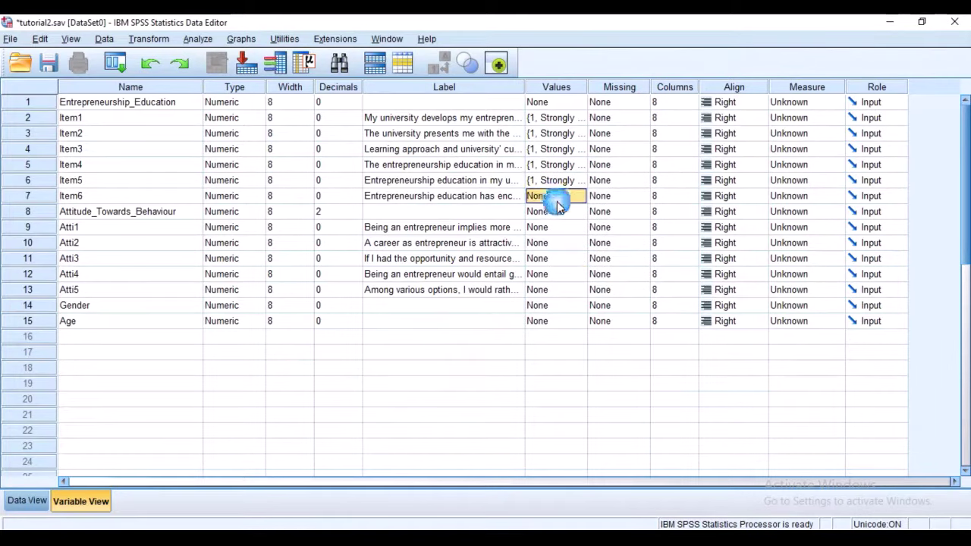
{"action": "left_click", "coordinate": [580, 225]}
Step: Open the value labels settings for Atti1 and add 5 = "Always"
{"action": "left_click", "coordinate": [561, 227]}
{"action": "left_click", "coordinate": [578, 227]}
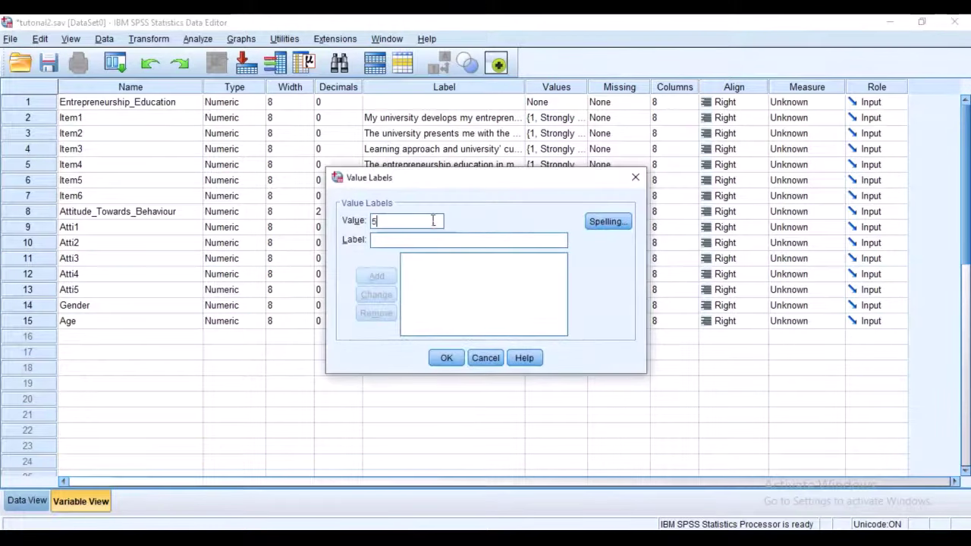
{"action": "left_click", "coordinate": [429, 239]}
{"action": "type", "text": "Always"}
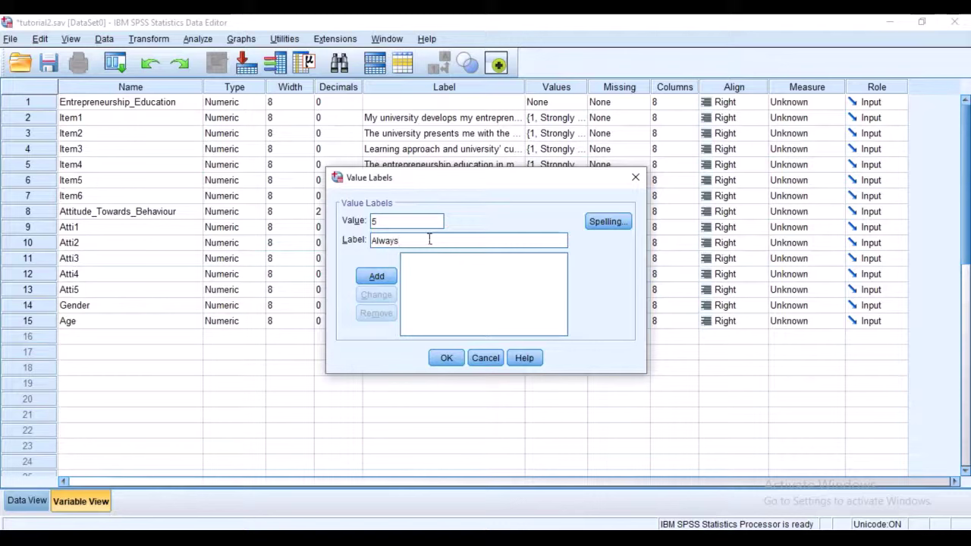
{"action": "left_click", "coordinate": [359, 277]}
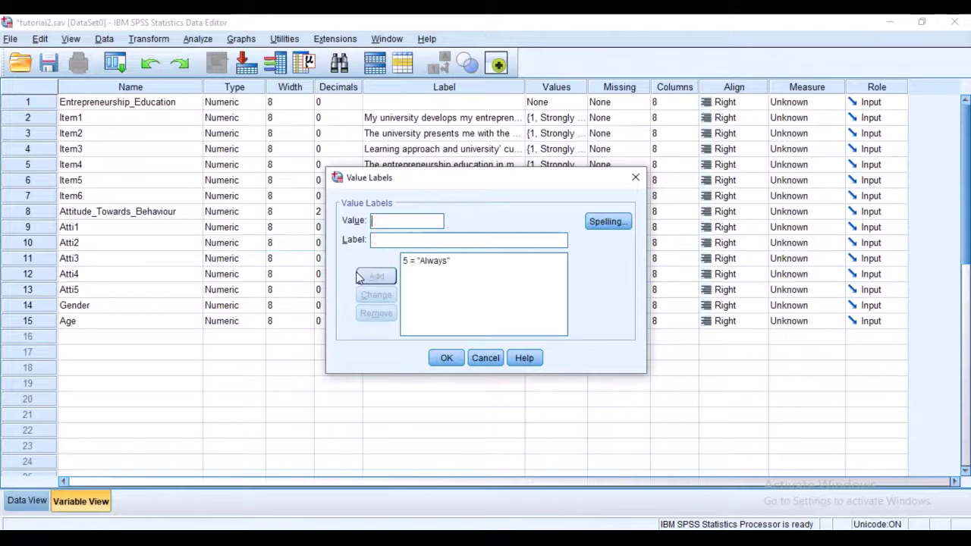
Step: Add the value labels 4 = "Somehow Always" and 3 = "Neutral" for Atti1
{"action": "left_click", "coordinate": [398, 225]}
{"action": "type", "text": "4Mostly"}
{"action": "key", "text": "BackSpace"}
{"action": "type", "text": "Somehow Always"}
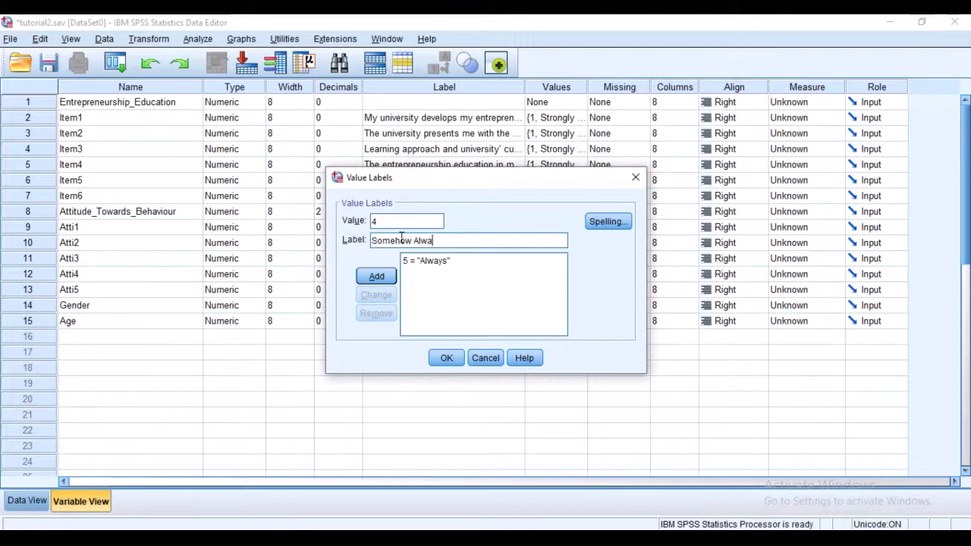
{"action": "left_click", "coordinate": [380, 276]}
{"action": "type", "text": "3"}
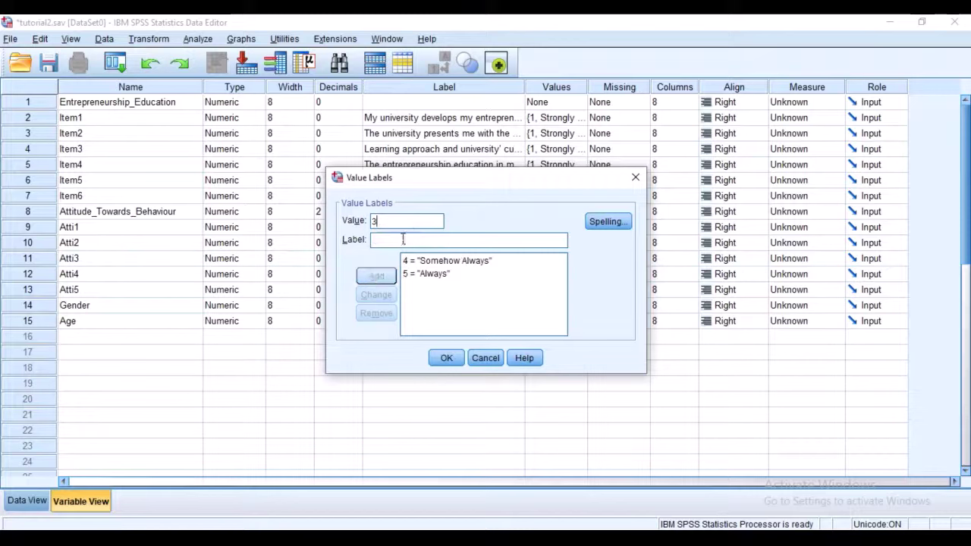
{"action": "left_click", "coordinate": [410, 241]}
{"action": "type", "text": "Neutral"}
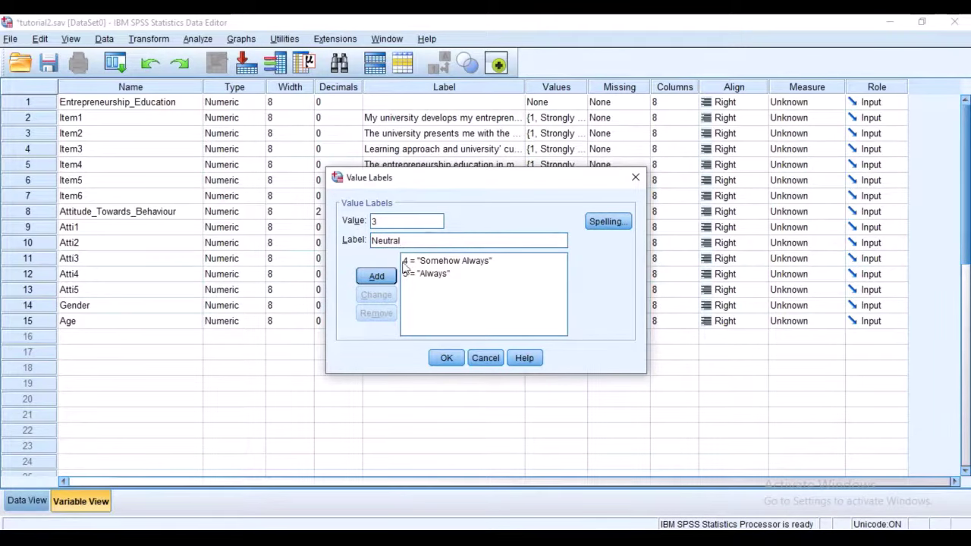
{"action": "left_click", "coordinate": [375, 277]}
Step: Add the value label 2 = "Not Always" for Atti1
{"action": "type", "text": "2"}
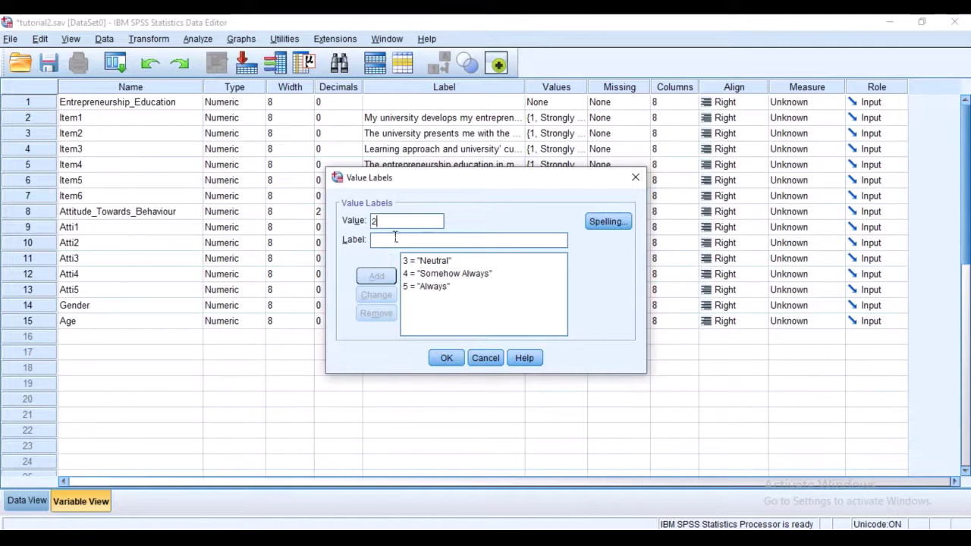
{"action": "left_click", "coordinate": [393, 241]}
{"action": "type", "text": "N"}
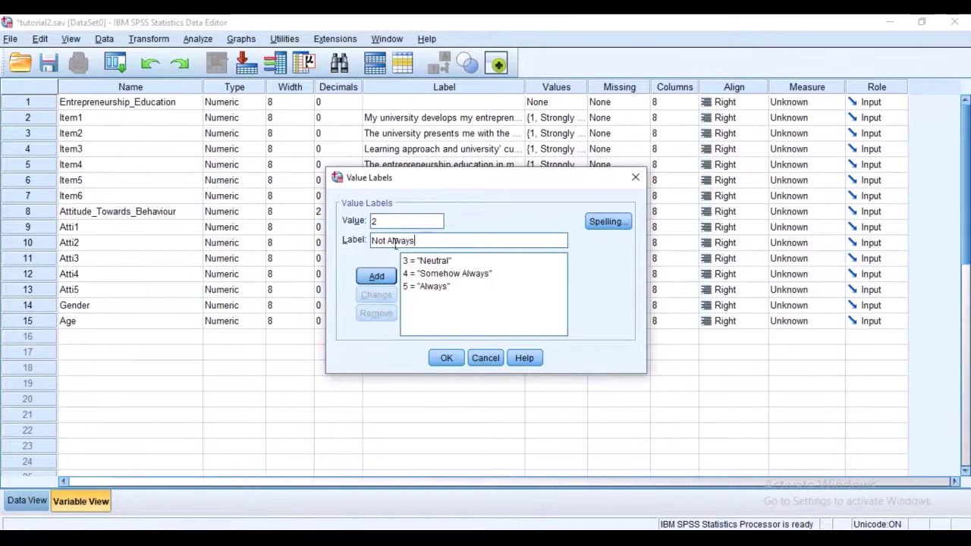
{"action": "type", "text": "ot Always"}
{"action": "left_click", "coordinate": [378, 277]}
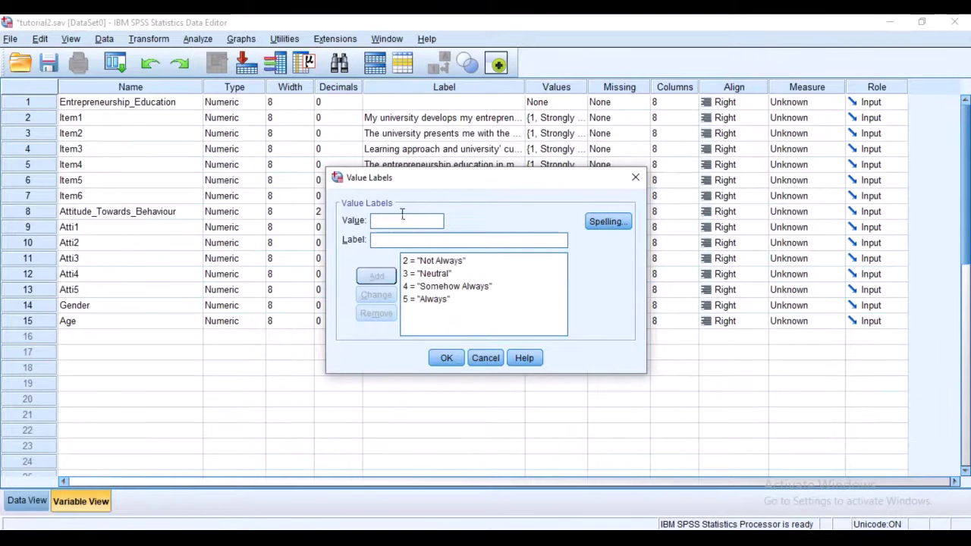
Step: Add the value label 1 = "Never" for Atti1 and apply the label set
{"action": "type", "text": "1"}
{"action": "left_click", "coordinate": [403, 242]}
{"action": "type", "text": "Ne"}
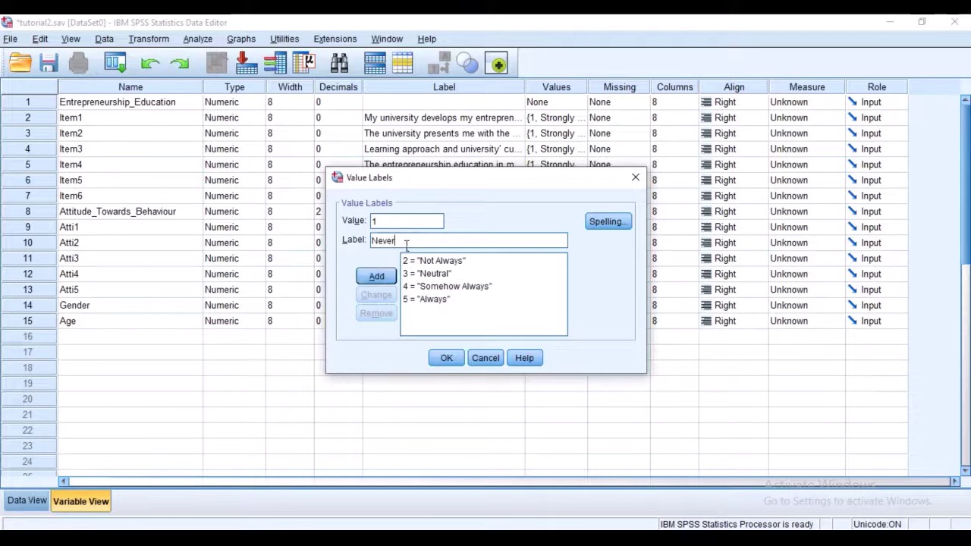
{"action": "type", "text": "ver"}
{"action": "left_click", "coordinate": [376, 276]}
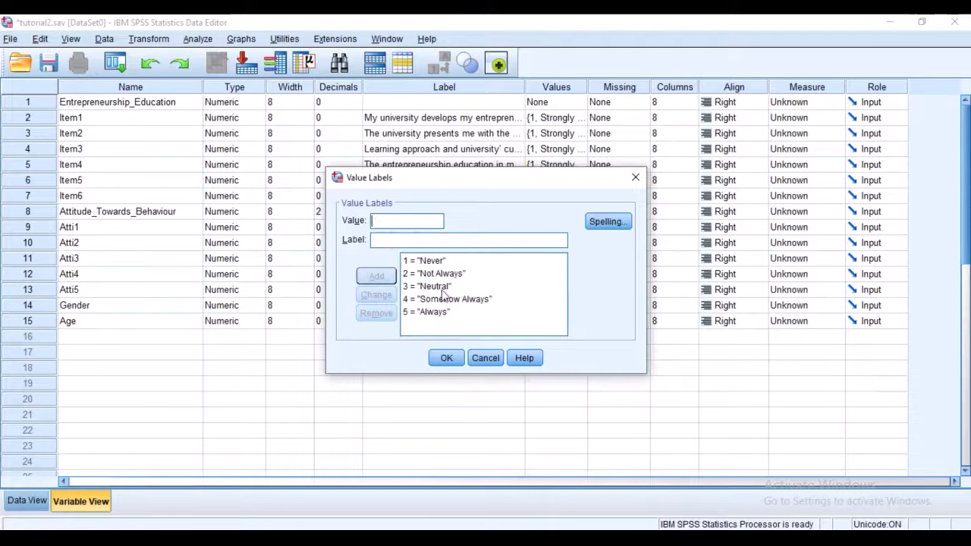
{"action": "left_click", "coordinate": [446, 357]}
Step: Copy the value labels of Atti1 and paste them into the values of Atti2 and Atti3
{"action": "right_click", "coordinate": [570, 231]}
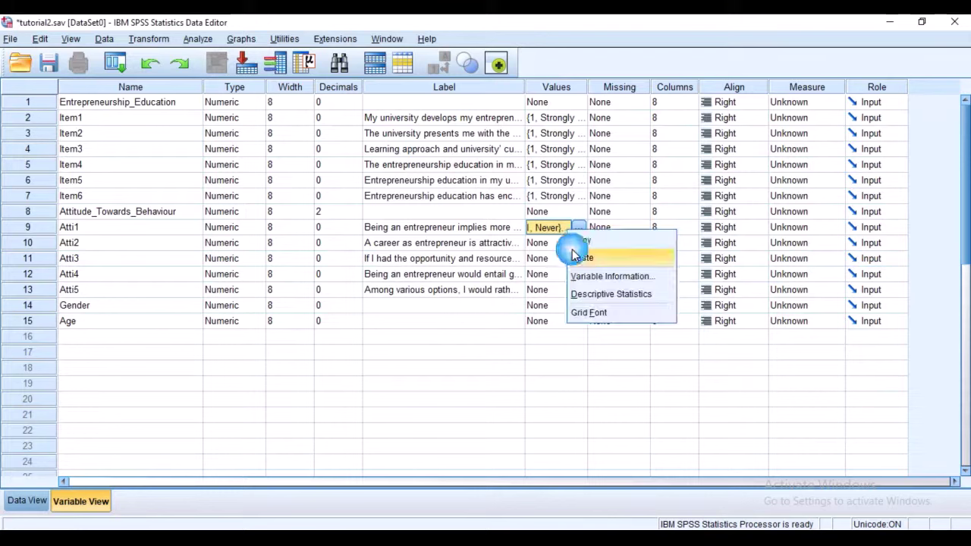
{"action": "left_click", "coordinate": [557, 244]}
{"action": "right_click", "coordinate": [553, 254]}
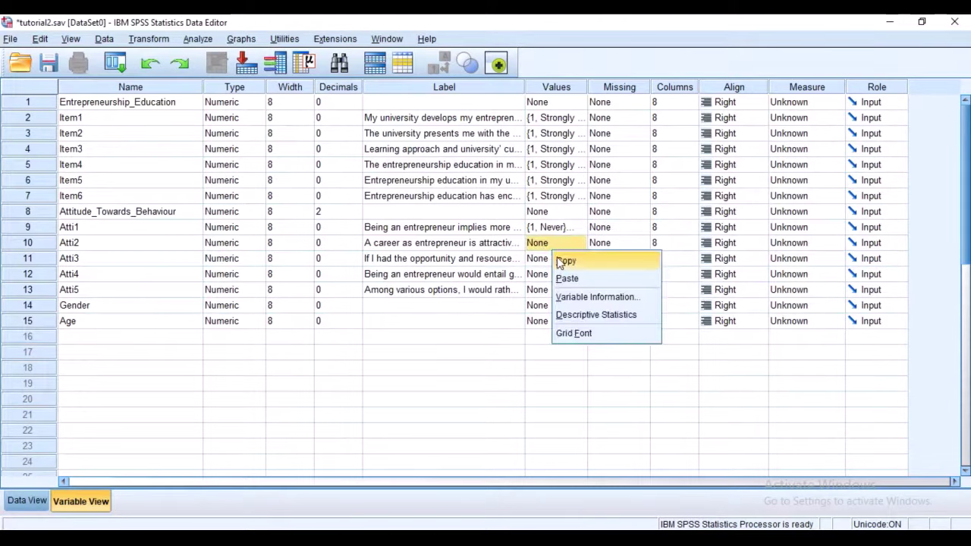
{"action": "left_click", "coordinate": [567, 279]}
{"action": "left_click", "coordinate": [546, 260]}
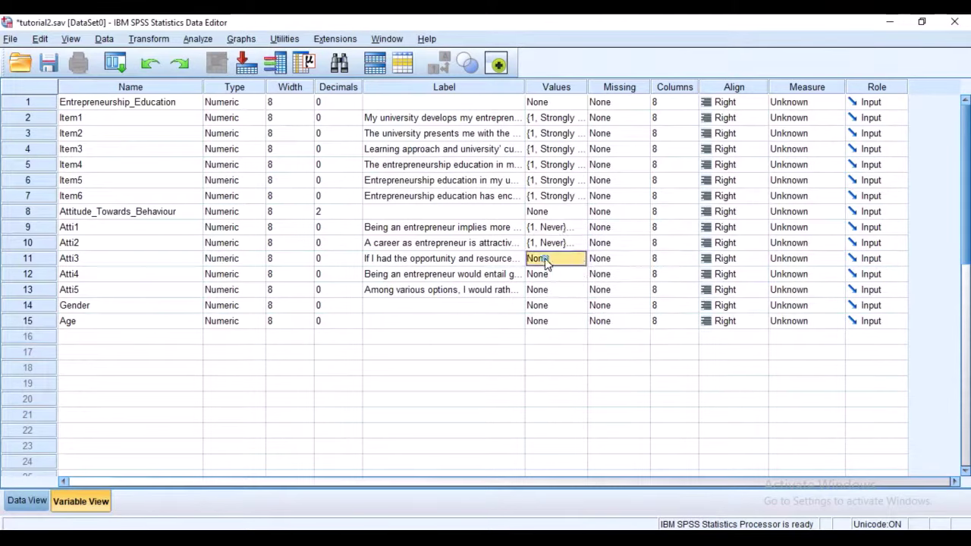
{"action": "right_click", "coordinate": [545, 261]}
{"action": "left_click", "coordinate": [565, 285]}
Step: Paste the copied Atti1 value labels into the values of Atti4 and Atti5
{"action": "left_click", "coordinate": [553, 275]}
{"action": "right_click", "coordinate": [553, 276]}
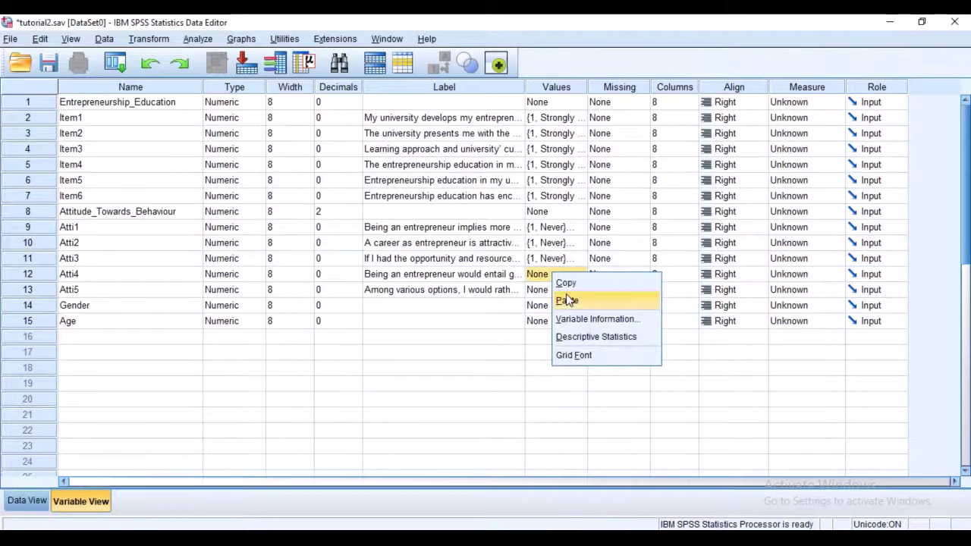
{"action": "left_click", "coordinate": [567, 299]}
{"action": "left_click", "coordinate": [546, 288]}
{"action": "right_click", "coordinate": [546, 287]}
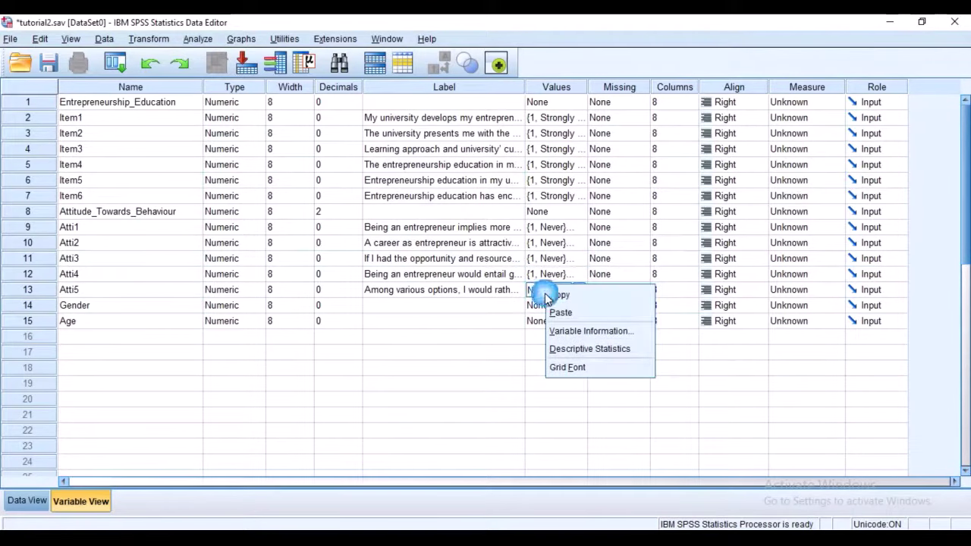
{"action": "left_click", "coordinate": [561, 312]}
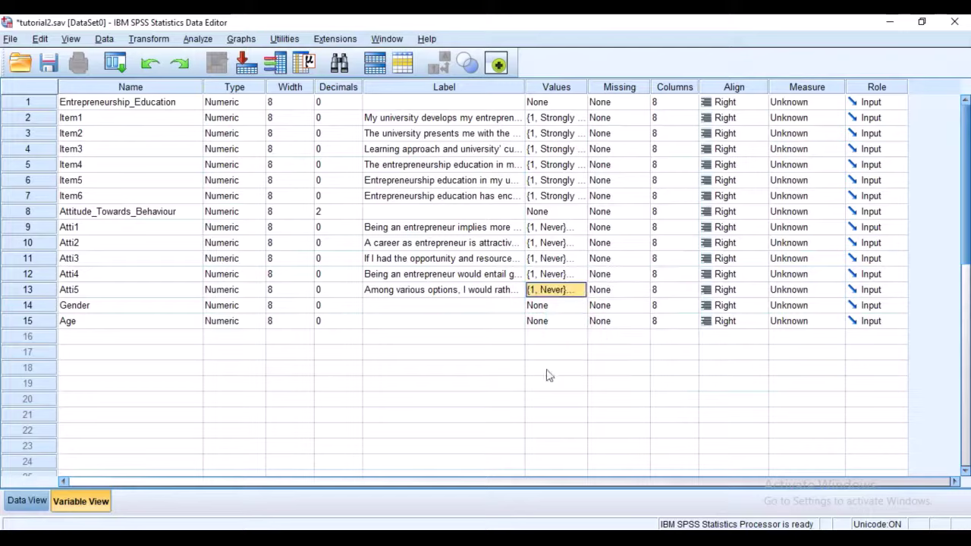
Step: Switch to the Word questionnaire, review the Attitude Towards Behaviour items and response columns, and return to SPSS
{"action": "key", "text": "alt+Tab"}
{"action": "scroll", "coordinate": [521, 314], "scroll_direction": "down", "scroll_amount": 5}
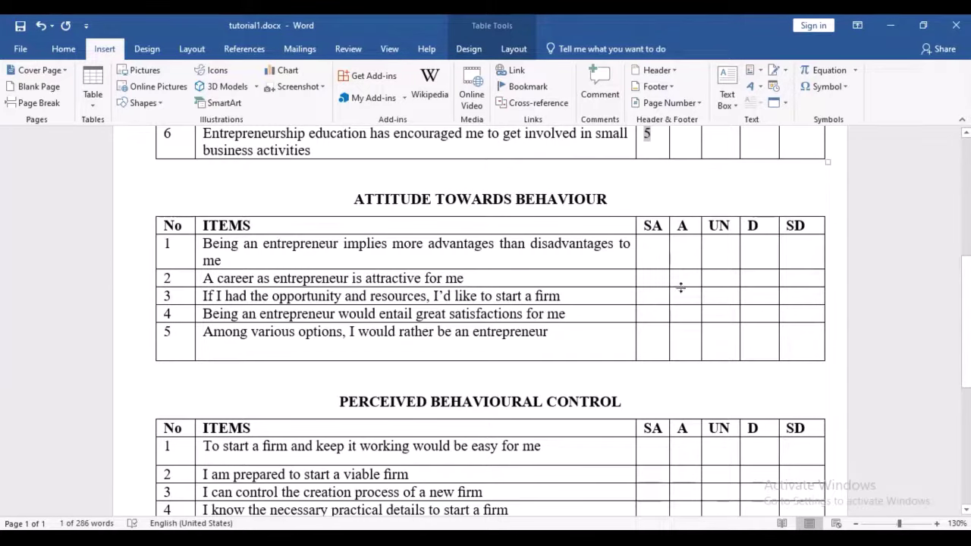
{"action": "left_click", "coordinate": [451, 516]}
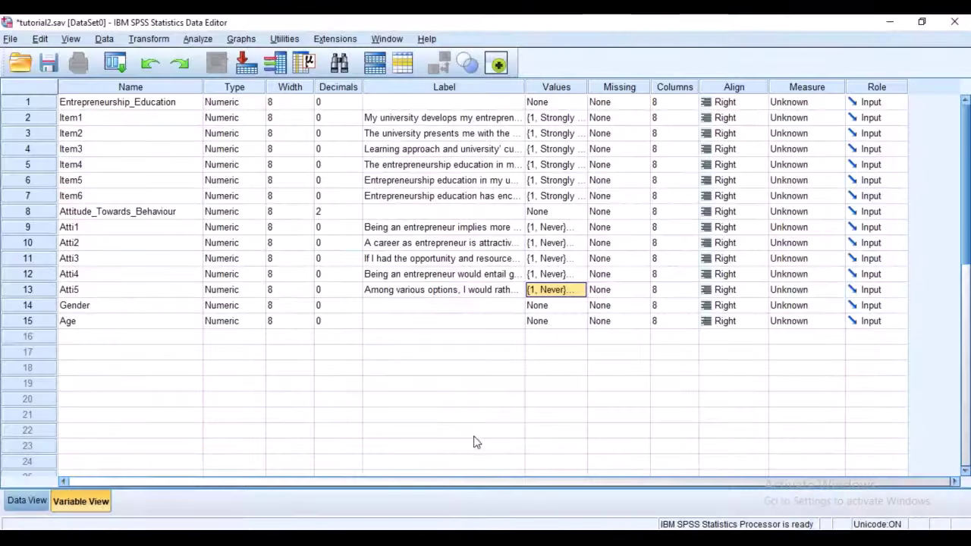
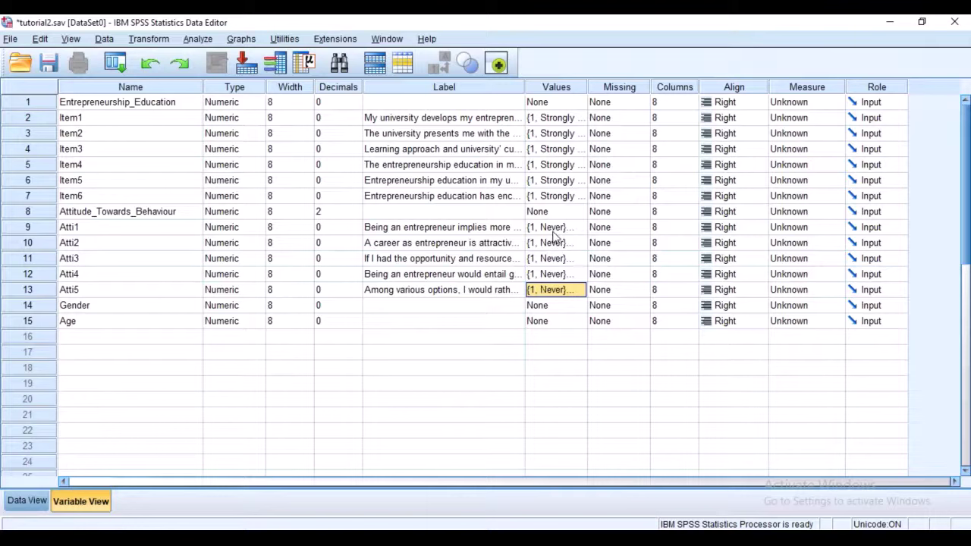
Step: Label the Gender variable "What is your gender?"
{"action": "left_click", "coordinate": [493, 308]}
{"action": "left_click", "coordinate": [493, 308]}
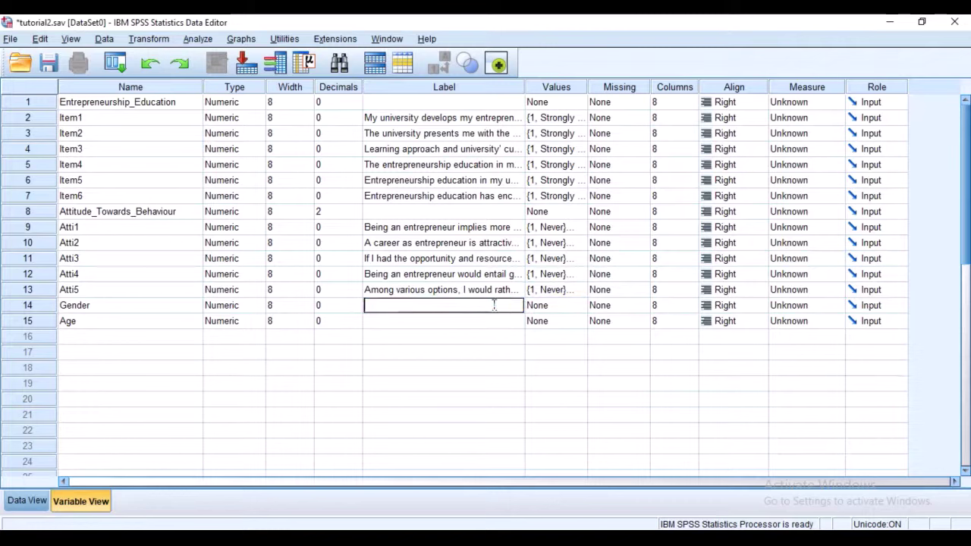
{"action": "type", "text": "What is your gender?"}
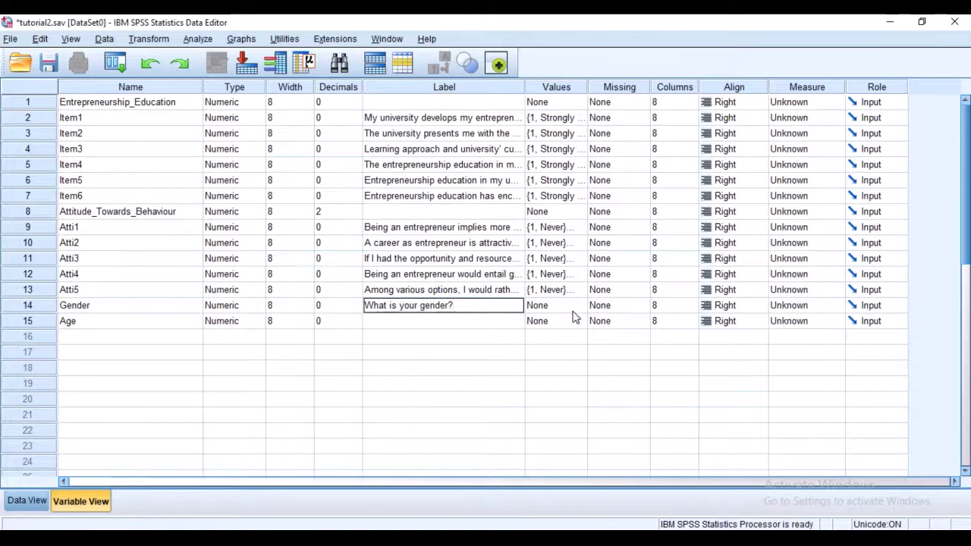
Step: Define the value labels 1 = "Male" and 2 = "Female" for Gender and apply them
{"action": "left_click", "coordinate": [578, 310]}
{"action": "left_click", "coordinate": [579, 307]}
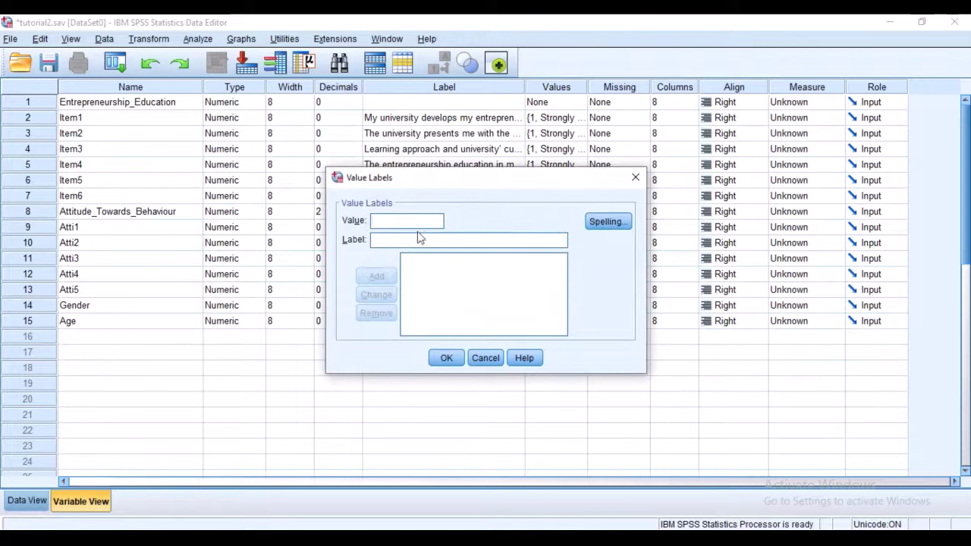
{"action": "type", "text": "1"}
{"action": "type", "text": "Male"}
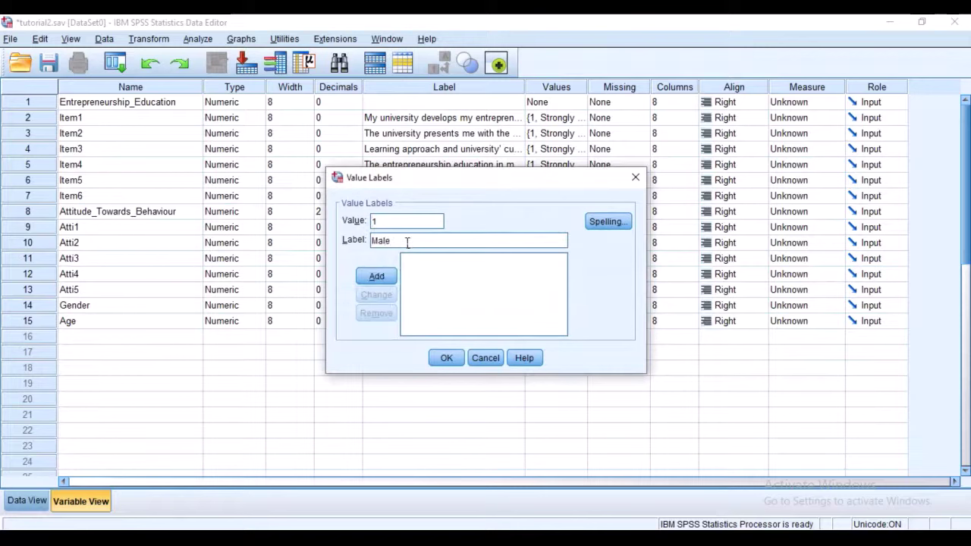
{"action": "left_click", "coordinate": [378, 276]}
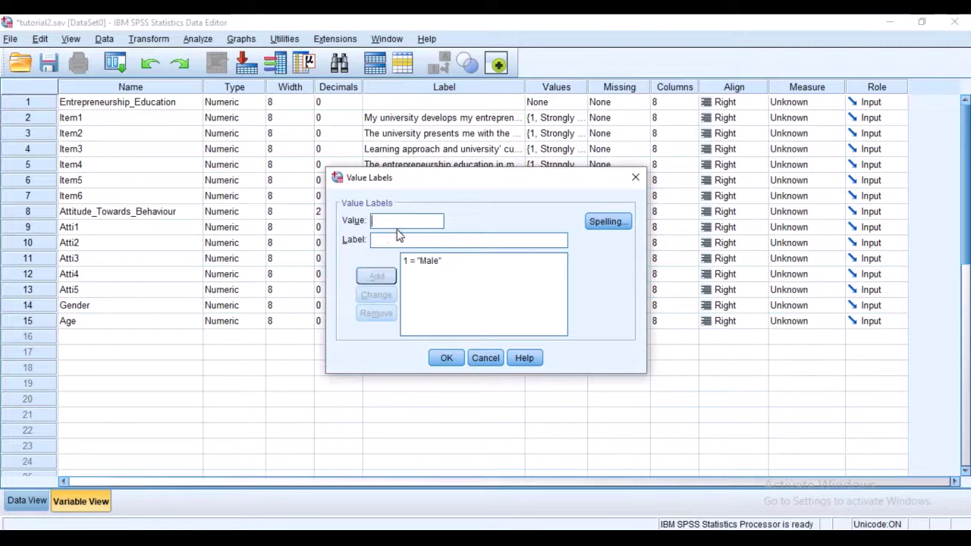
{"action": "type", "text": "2"}
{"action": "left_click", "coordinate": [397, 239]}
{"action": "type", "text": "Female"}
{"action": "left_click", "coordinate": [377, 276]}
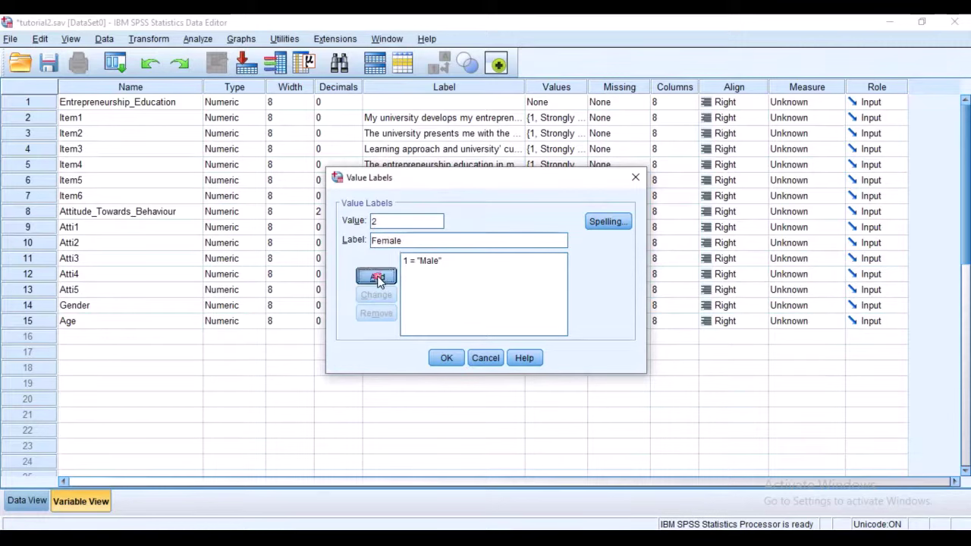
{"action": "left_click", "coordinate": [445, 359]}
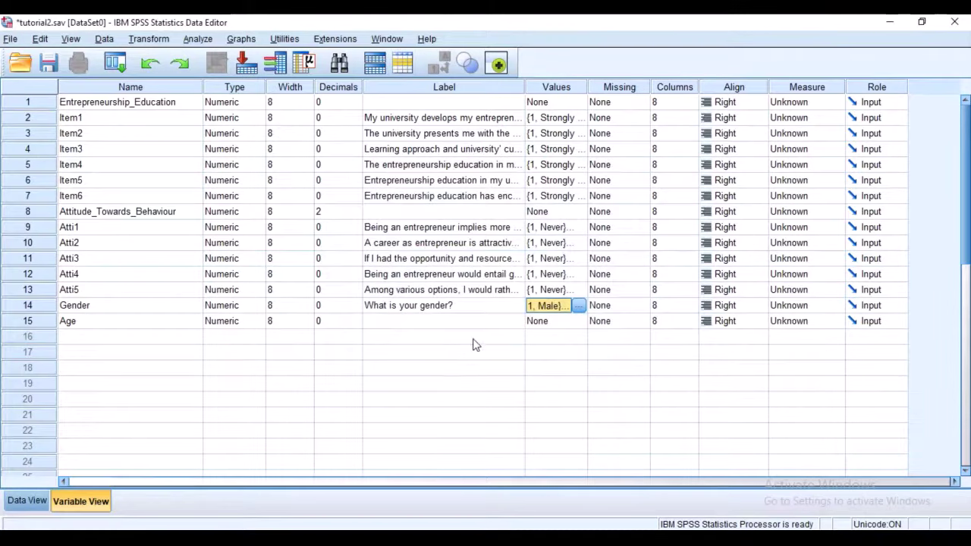
Step: Label the Age variable "What is your age?" and add its value label 1 = "20 to 30 years old"
{"action": "left_click", "coordinate": [467, 324]}
{"action": "left_click", "coordinate": [468, 324]}
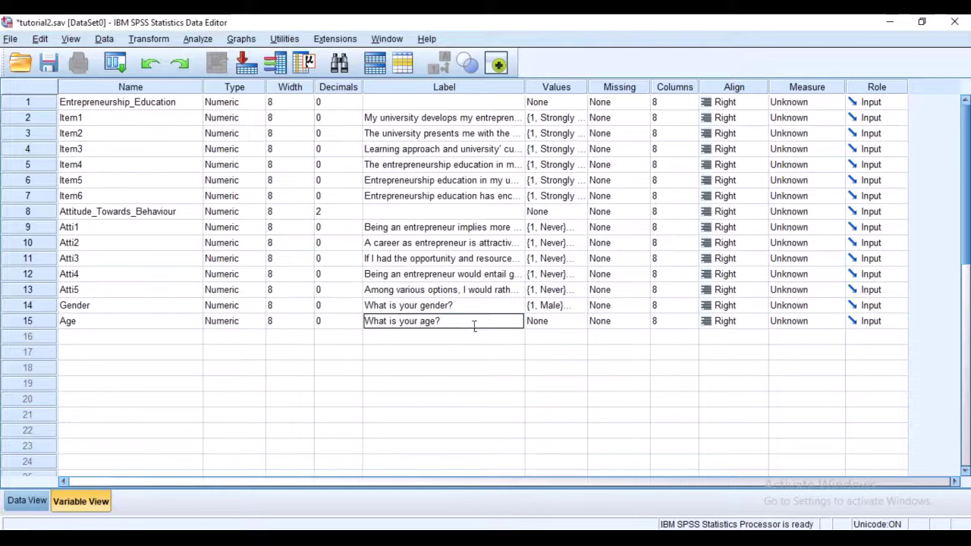
{"action": "left_click", "coordinate": [584, 326]}
{"action": "left_click", "coordinate": [582, 321]}
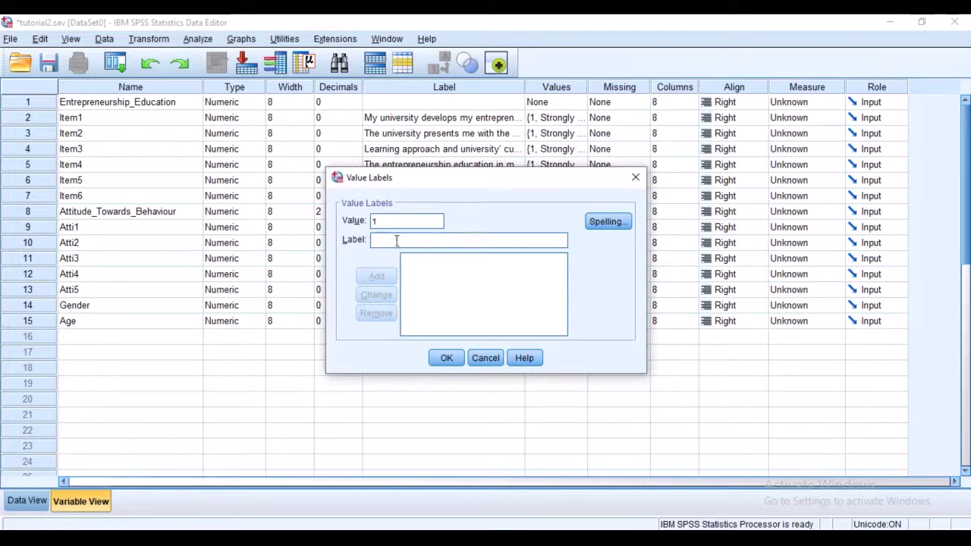
{"action": "type", "text": "20 to 30 years old"}
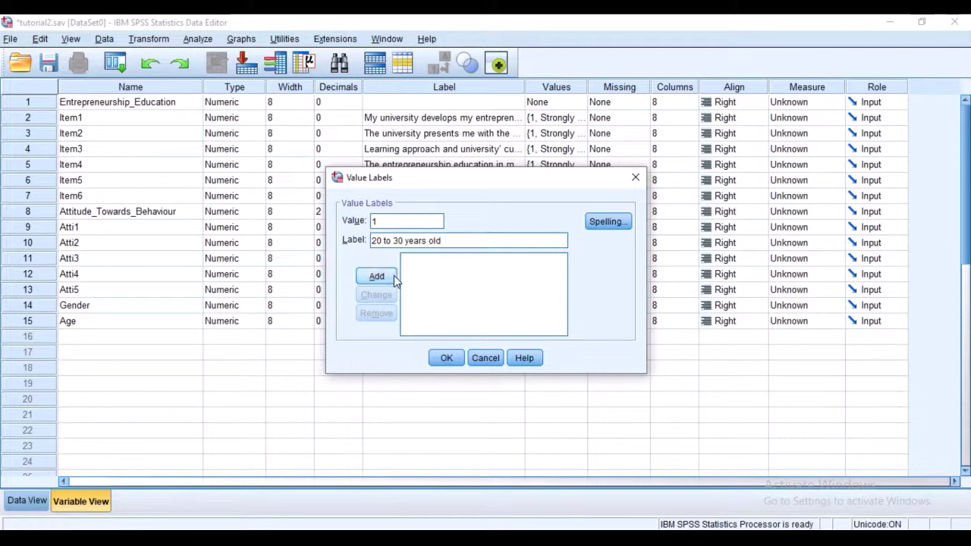
{"action": "left_click", "coordinate": [394, 275]}
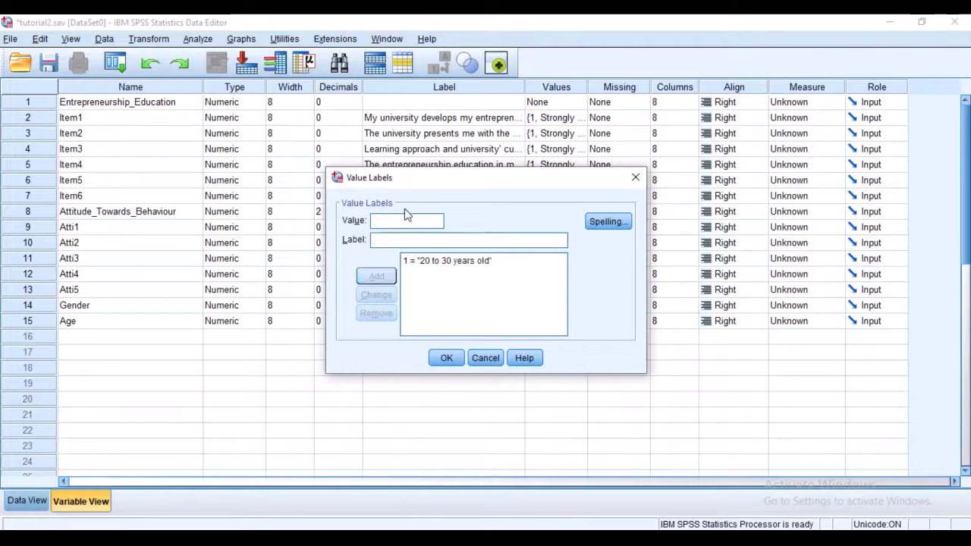
Step: Add the value label 2 = "31 to 40 years old" for Age and apply the label set
{"action": "type", "text": "2"}
{"action": "left_click", "coordinate": [395, 241]}
{"action": "type", "text": "31 to 40"}
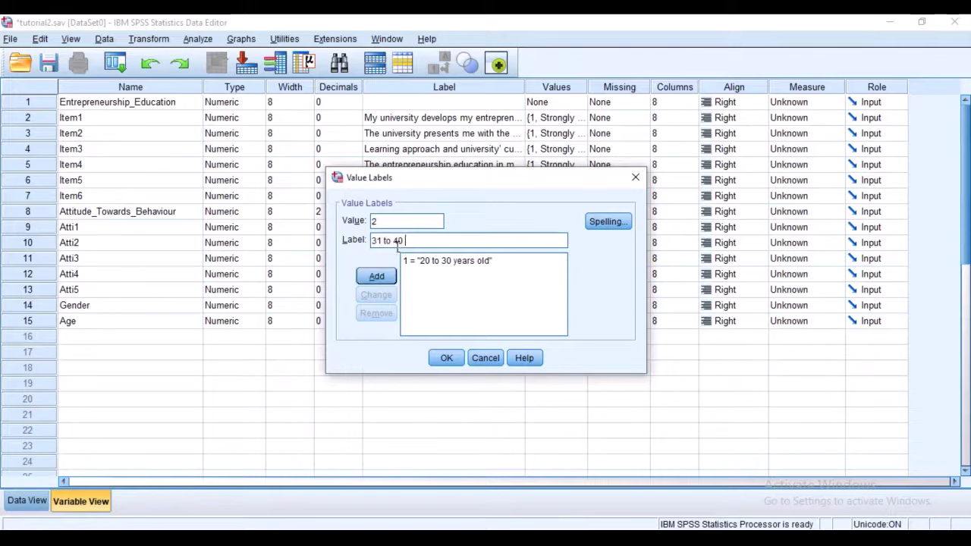
{"action": "type", "text": " years old"}
{"action": "left_click", "coordinate": [385, 276]}
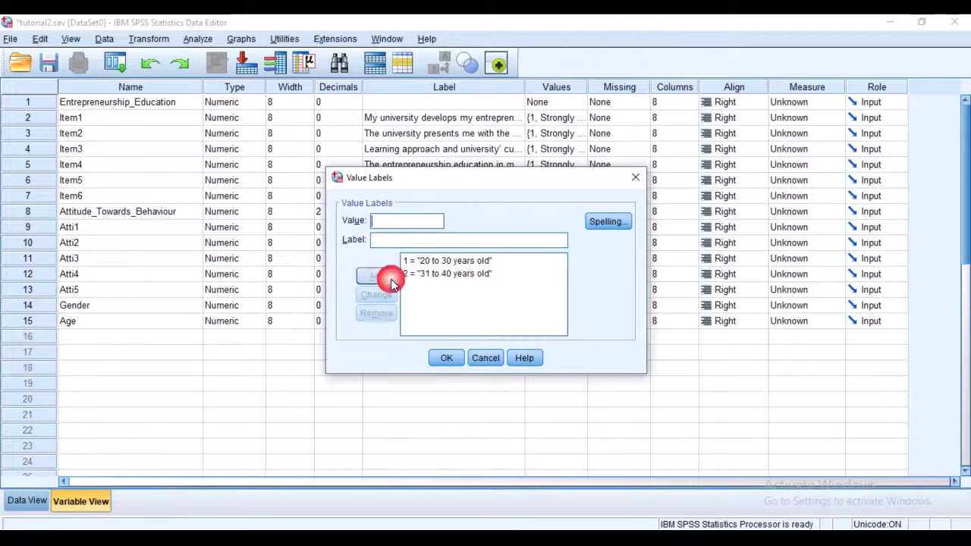
{"action": "left_click", "coordinate": [446, 359]}
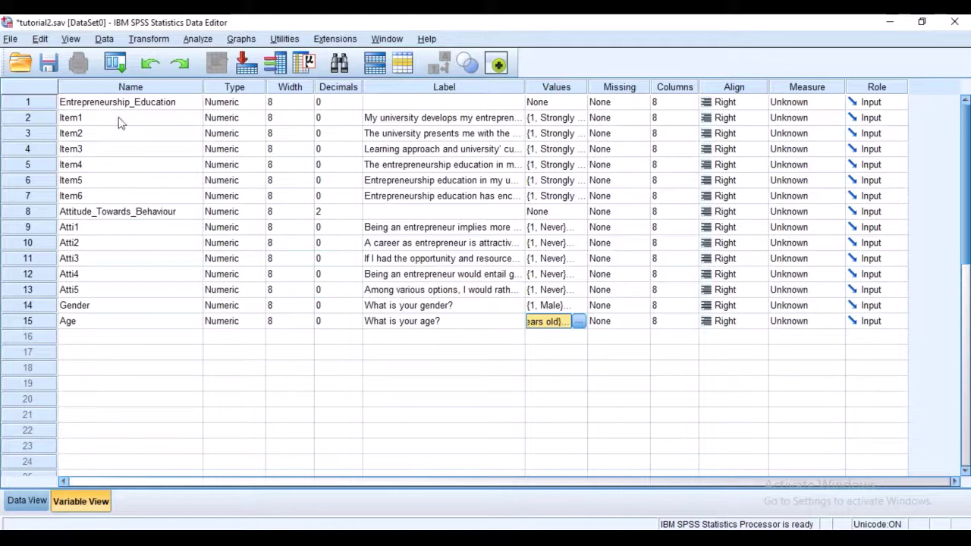
Step: Set the measurement level of Item1, Item2 and Item3 to Scale
{"action": "left_click", "coordinate": [818, 119]}
{"action": "left_click", "coordinate": [809, 134]}
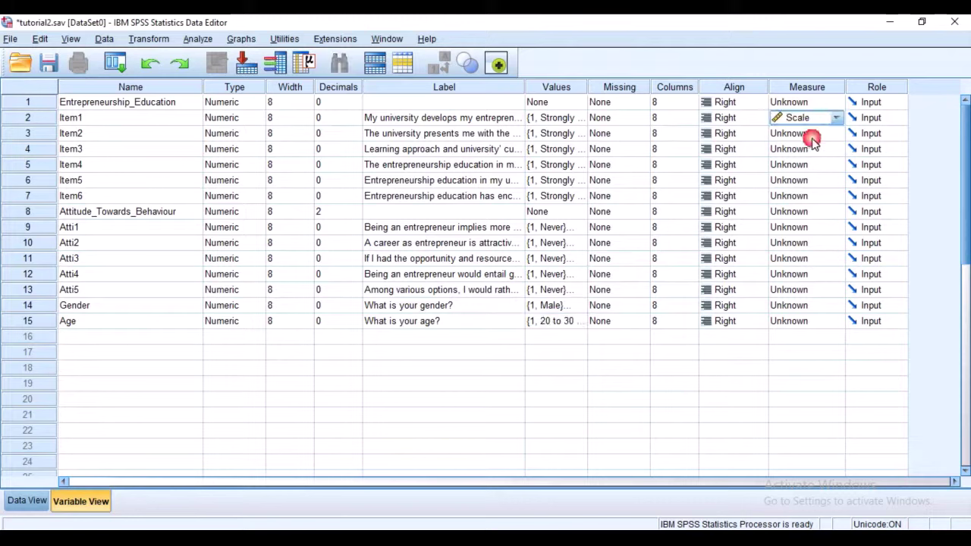
{"action": "left_click", "coordinate": [809, 135]}
{"action": "left_click", "coordinate": [814, 150]}
{"action": "left_click", "coordinate": [814, 151]}
{"action": "left_click", "coordinate": [812, 165]}
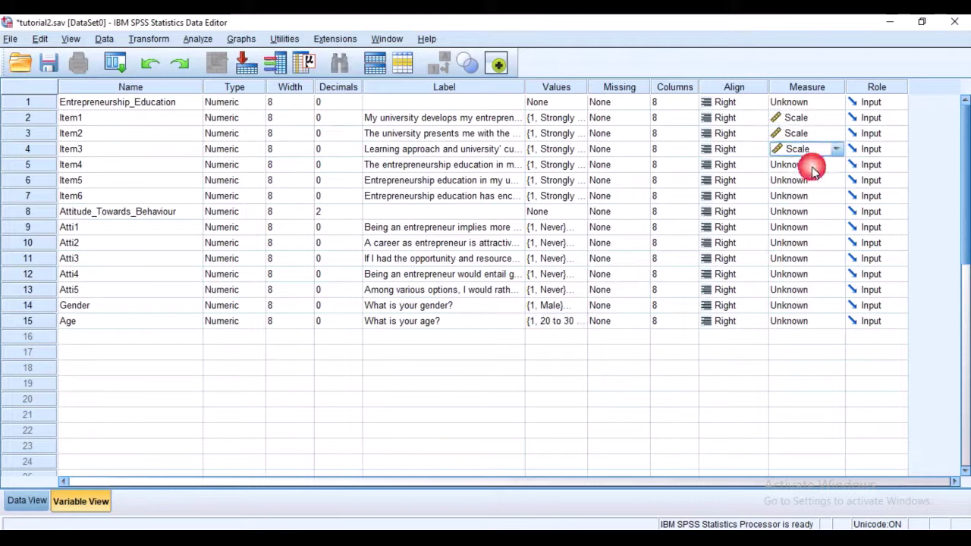
Step: Set the measurement level of Item4, Item5 and Item6 to Scale
{"action": "left_click", "coordinate": [812, 167]}
{"action": "left_click", "coordinate": [808, 179]}
{"action": "left_click", "coordinate": [809, 180]}
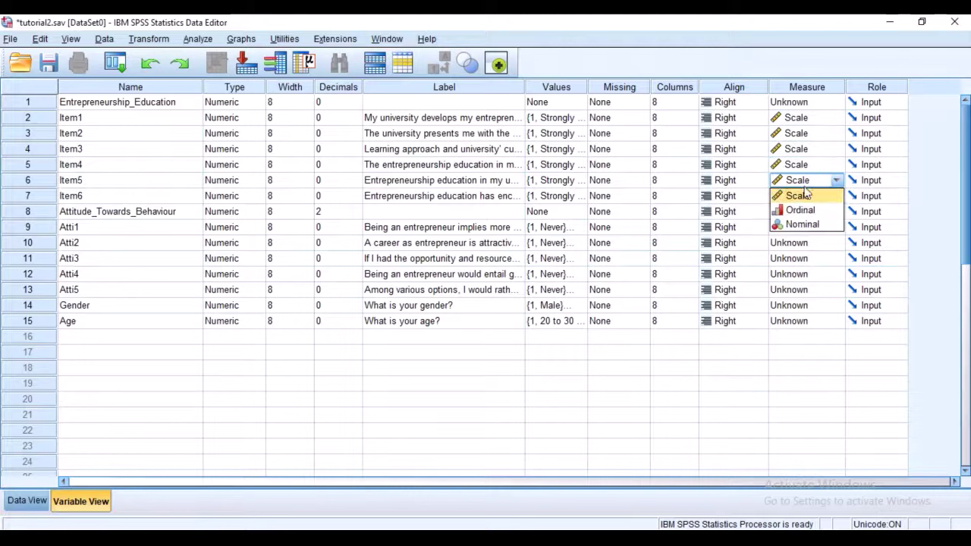
{"action": "left_click", "coordinate": [806, 195]}
{"action": "left_click", "coordinate": [808, 195]}
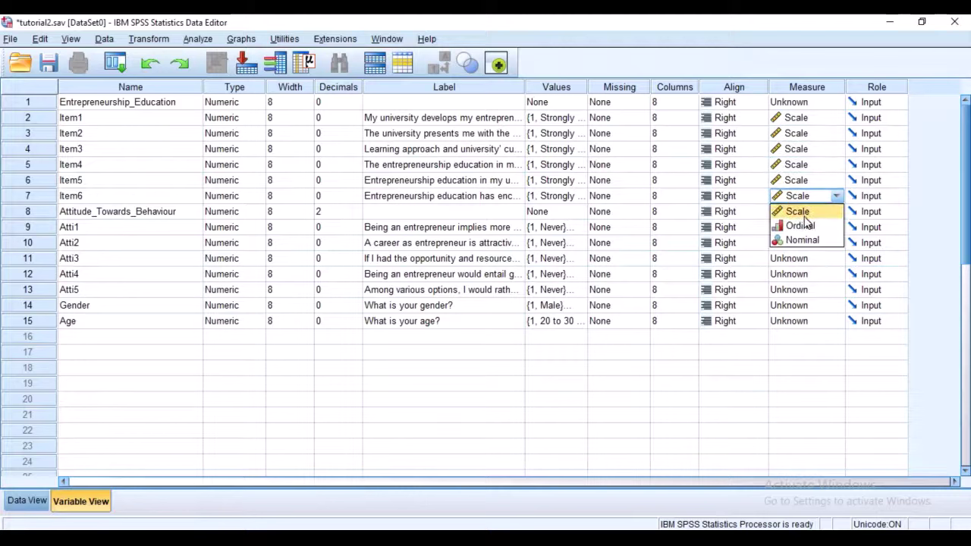
{"action": "left_click", "coordinate": [806, 212]}
Step: Set the measurement level of Atti1 through Atti5 to Scale
{"action": "left_click", "coordinate": [809, 228]}
{"action": "left_click", "coordinate": [807, 243]}
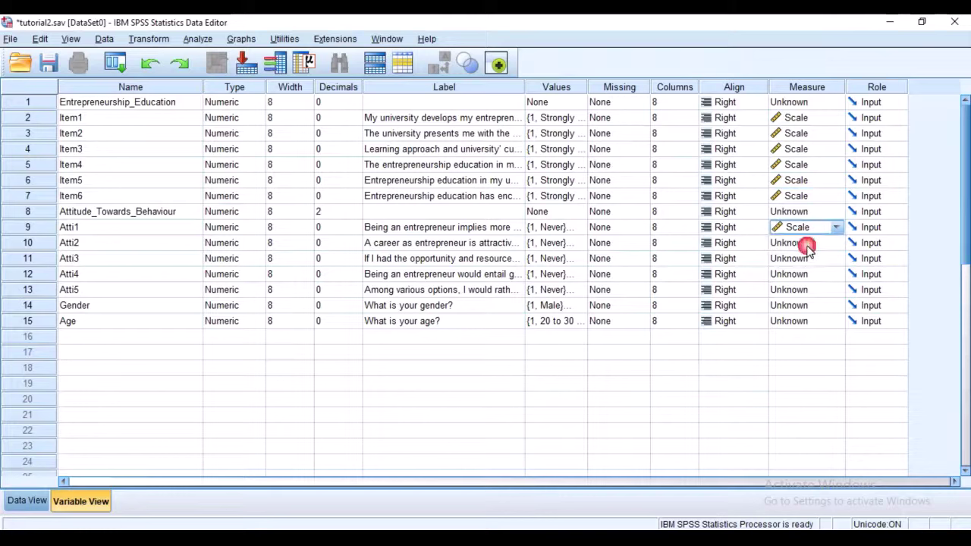
{"action": "left_click", "coordinate": [807, 242]}
{"action": "left_click", "coordinate": [803, 259]}
{"action": "left_click", "coordinate": [803, 259]}
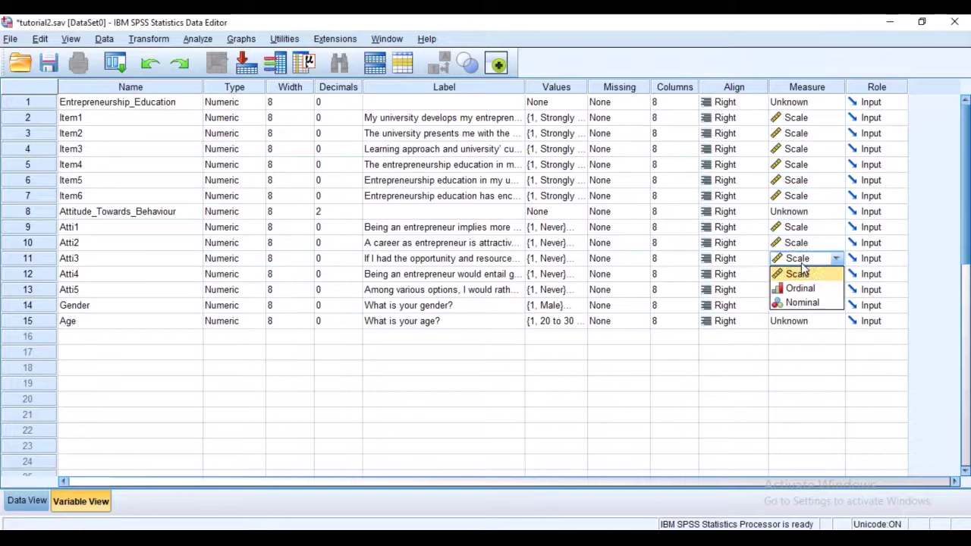
{"action": "left_click", "coordinate": [803, 275]}
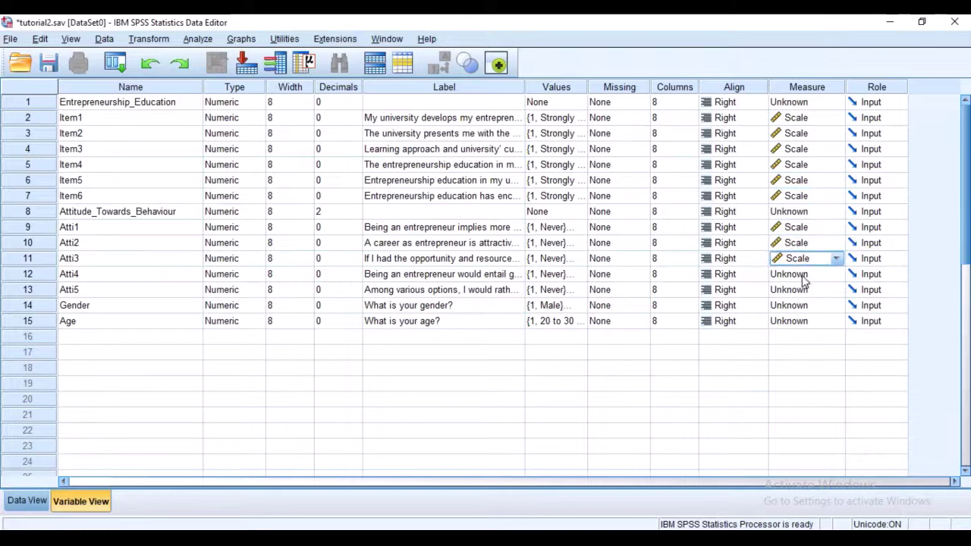
{"action": "left_click", "coordinate": [803, 278]}
{"action": "left_click", "coordinate": [801, 289]}
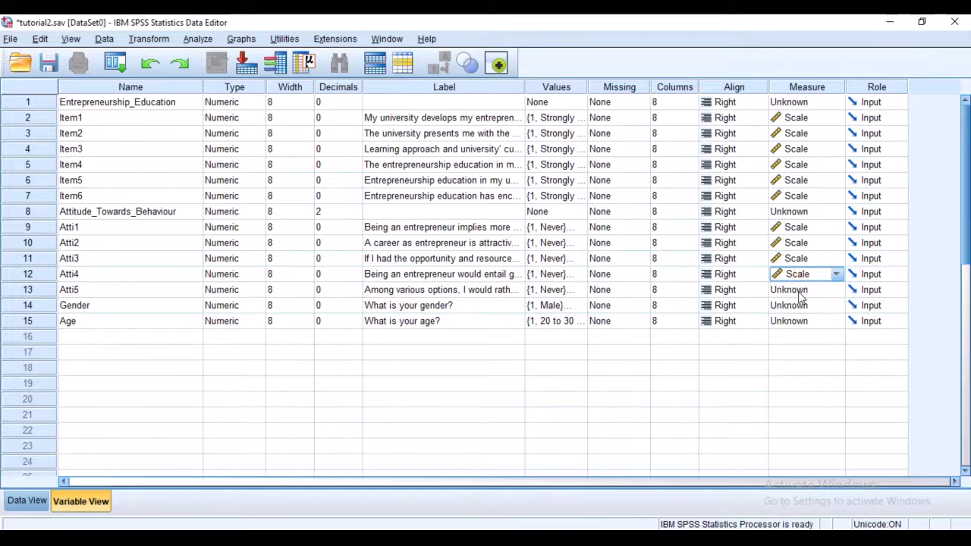
{"action": "left_click", "coordinate": [803, 290]}
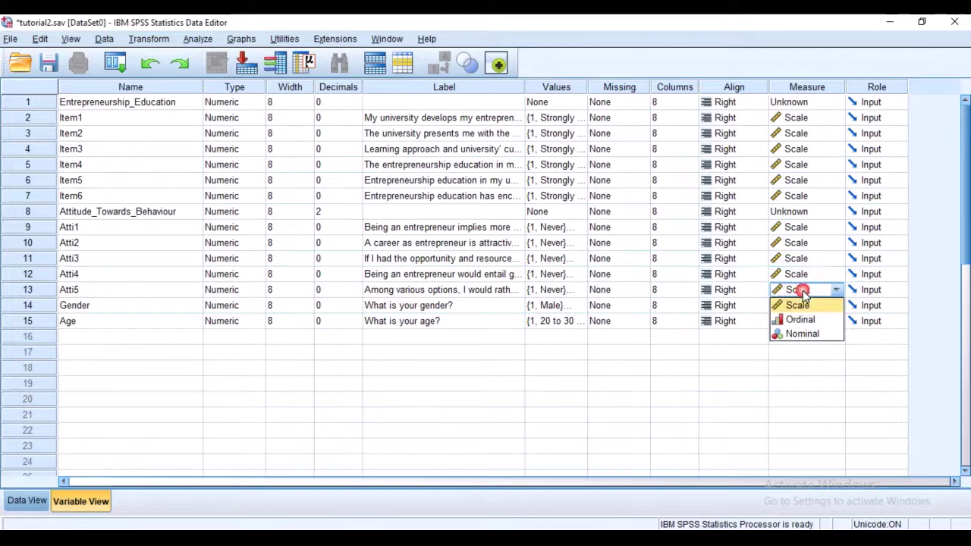
{"action": "left_click", "coordinate": [805, 304]}
Step: Set the measurement level of Gender and Age to Nominal
{"action": "left_click", "coordinate": [806, 308]}
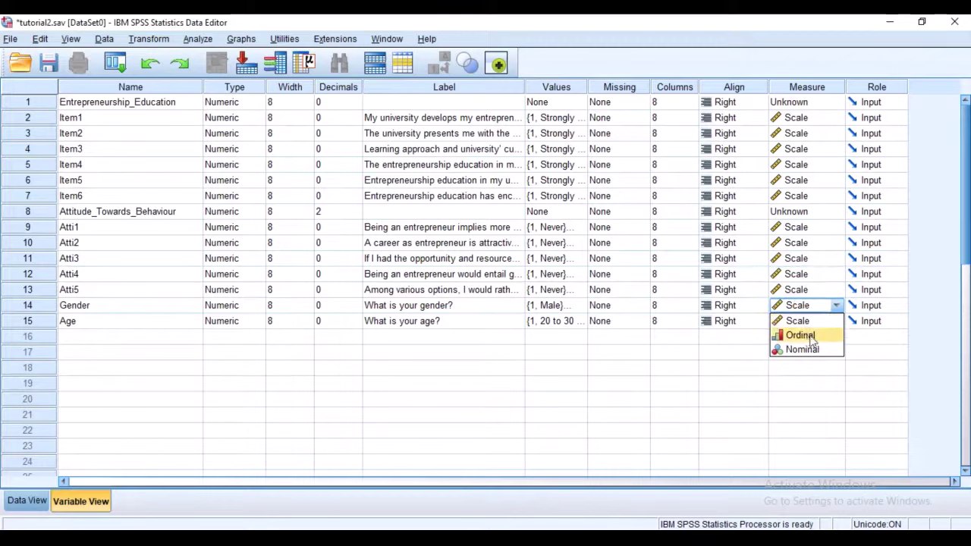
{"action": "left_click", "coordinate": [803, 349]}
{"action": "left_click", "coordinate": [795, 326]}
{"action": "left_click", "coordinate": [794, 325]}
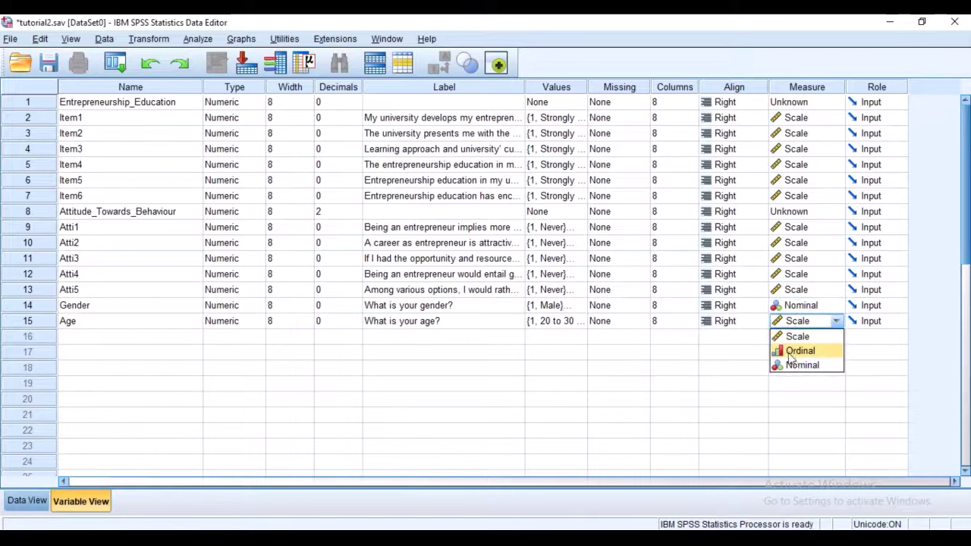
{"action": "left_click", "coordinate": [803, 365]}
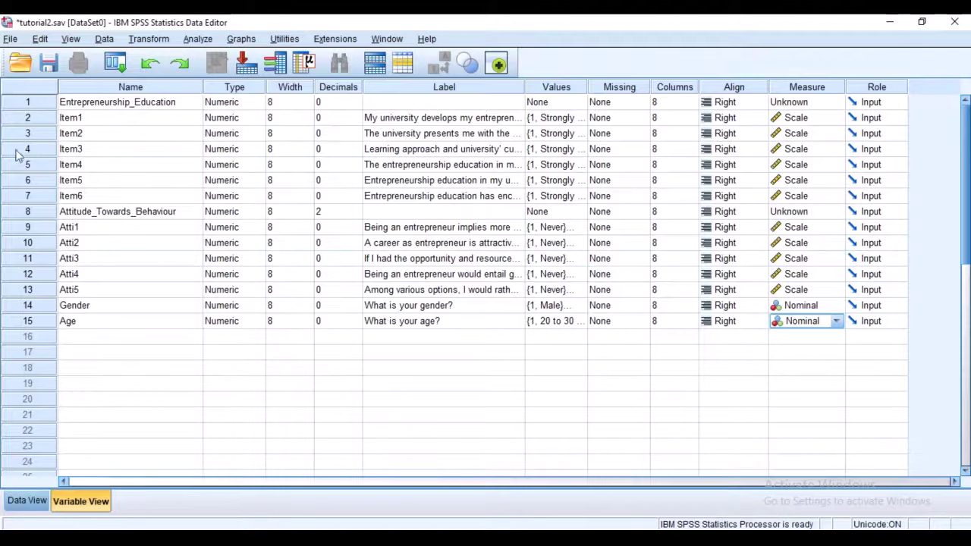
Step: Save tutorial2.sav and show the data grid with the first case's Item1 cell selected
{"action": "left_click", "coordinate": [50, 65]}
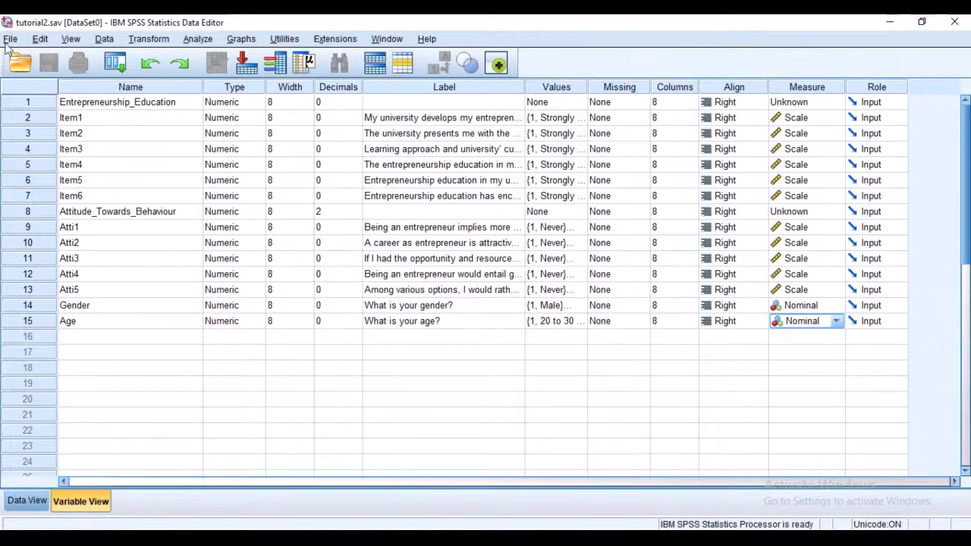
{"action": "left_click", "coordinate": [27, 502]}
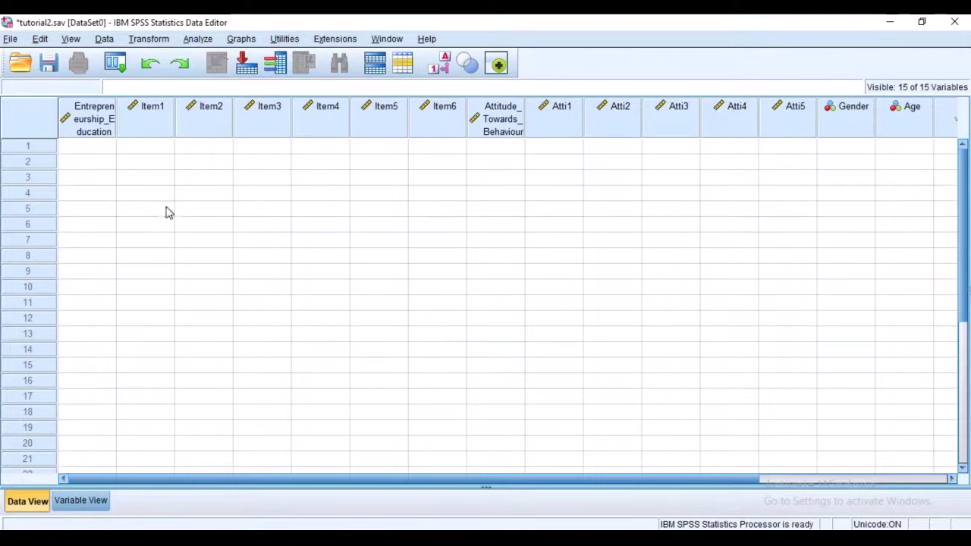
{"action": "left_click", "coordinate": [150, 146]}
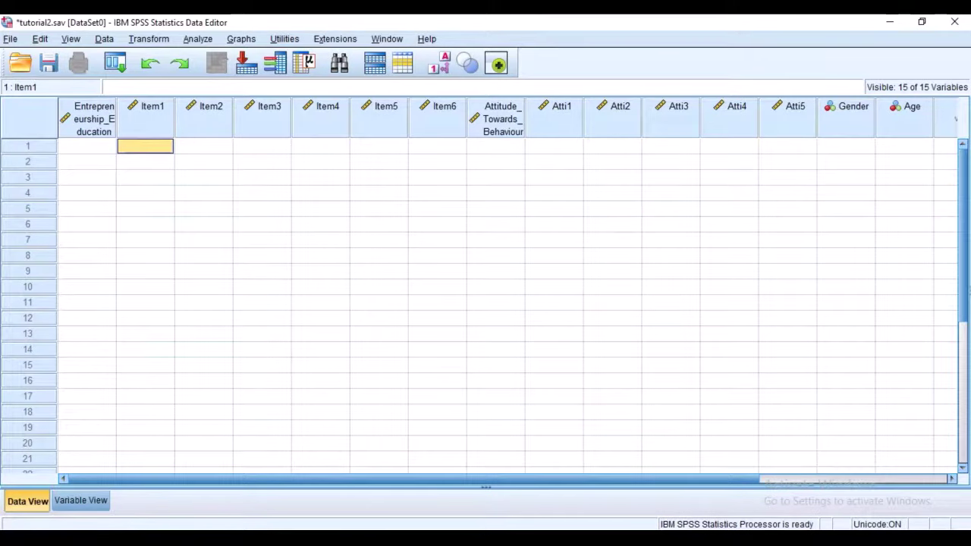
Step: In the Word questionnaire, clear item 1's answers 4, 3, 2 and 1, and enter 3 under UN for item 2
{"action": "key", "text": "alt+Tab"}
{"action": "scroll", "coordinate": [618, 341], "scroll_direction": "up", "scroll_amount": 5}
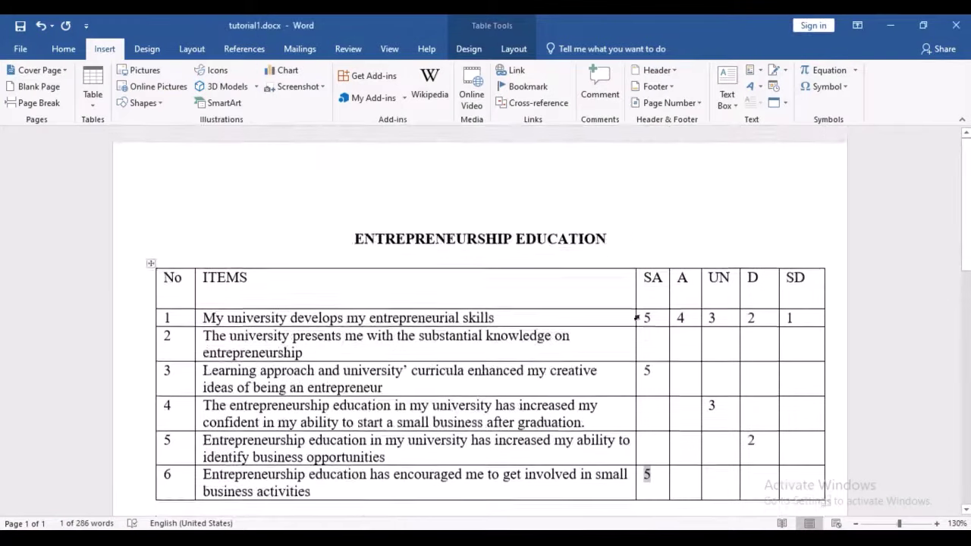
{"action": "left_click", "coordinate": [646, 326]}
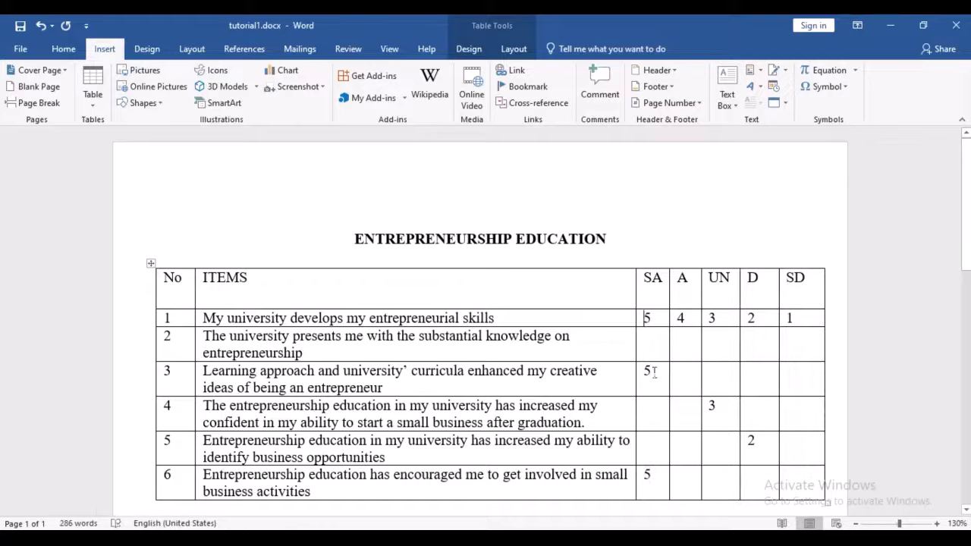
{"action": "scroll", "coordinate": [647, 368], "scroll_direction": "down", "scroll_amount": 1}
{"action": "double_click", "coordinate": [680, 278]}
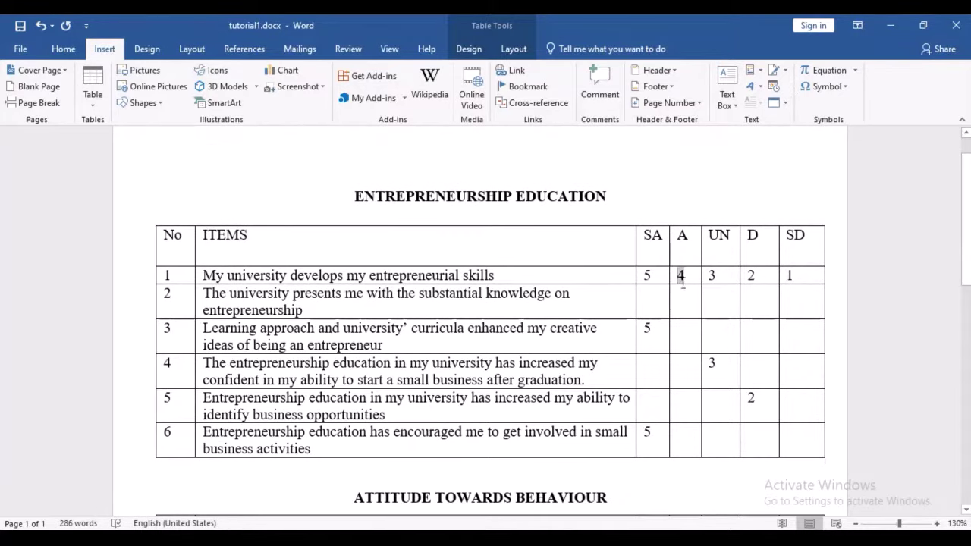
{"action": "key", "text": "Delete"}
{"action": "key", "text": "Tab"}
{"action": "key", "text": "Delete"}
{"action": "key", "text": "Tab"}
{"action": "key", "text": "Delete"}
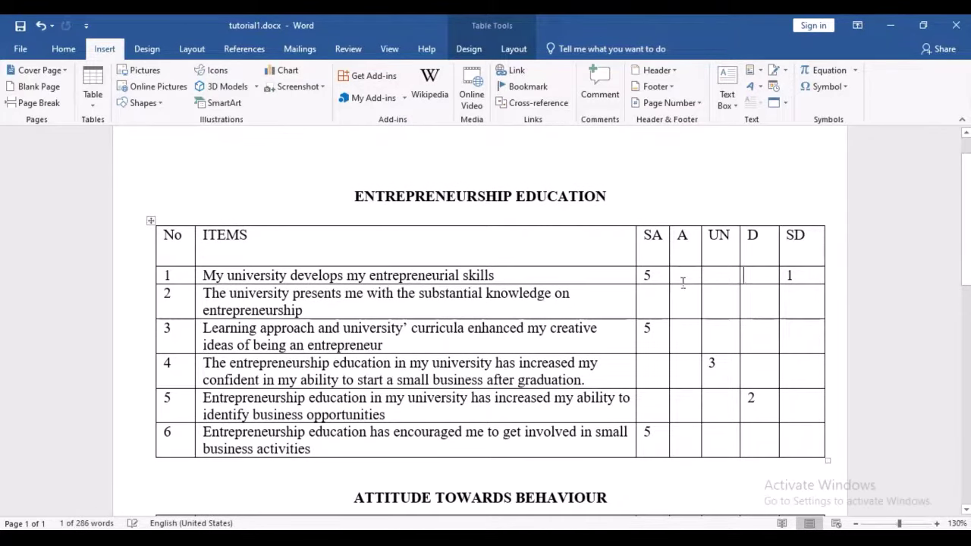
{"action": "key", "text": "Tab"}
{"action": "key", "text": "Delete"}
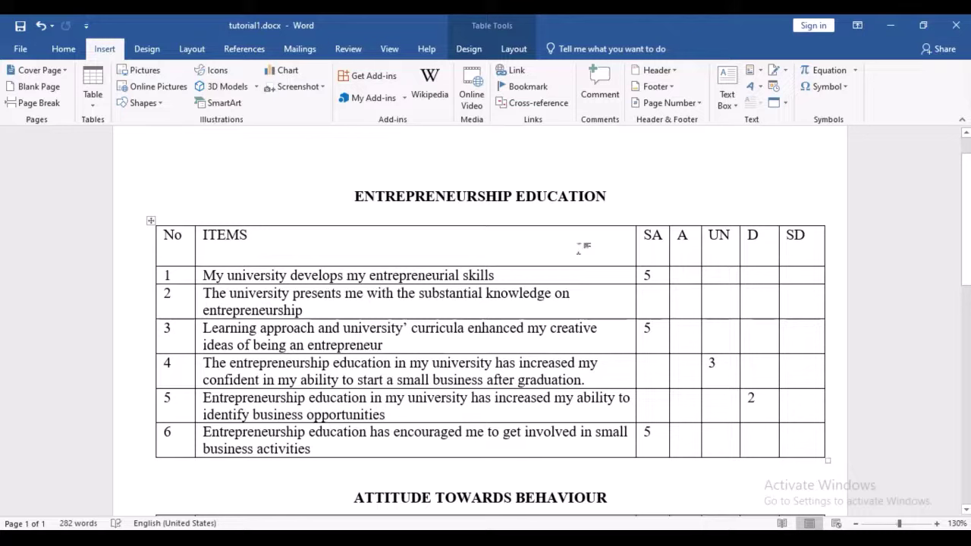
{"action": "left_click", "coordinate": [714, 311]}
{"action": "type", "text": "3"}
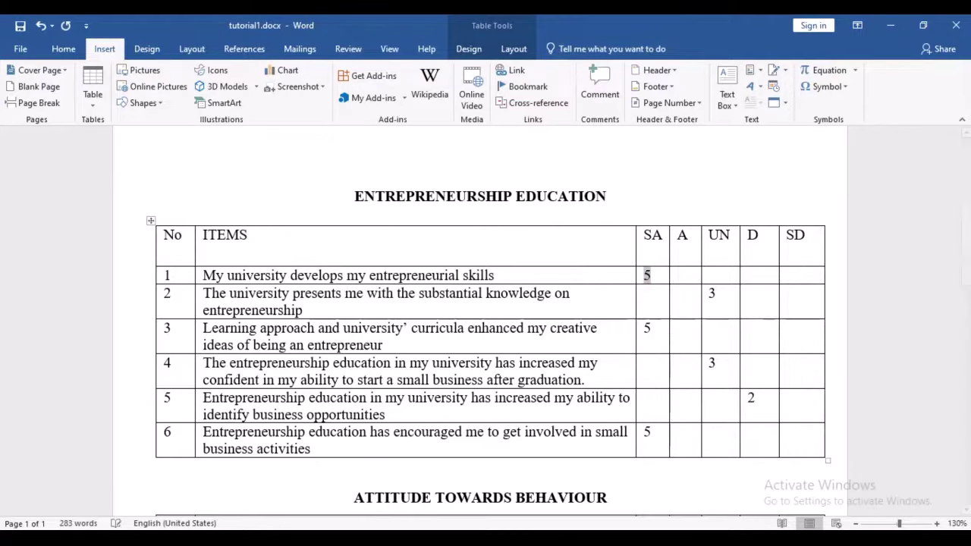
Step: Switch back to SPSS and enter 5 as the first case's Item1 response
{"action": "key", "text": "alt+Tab"}
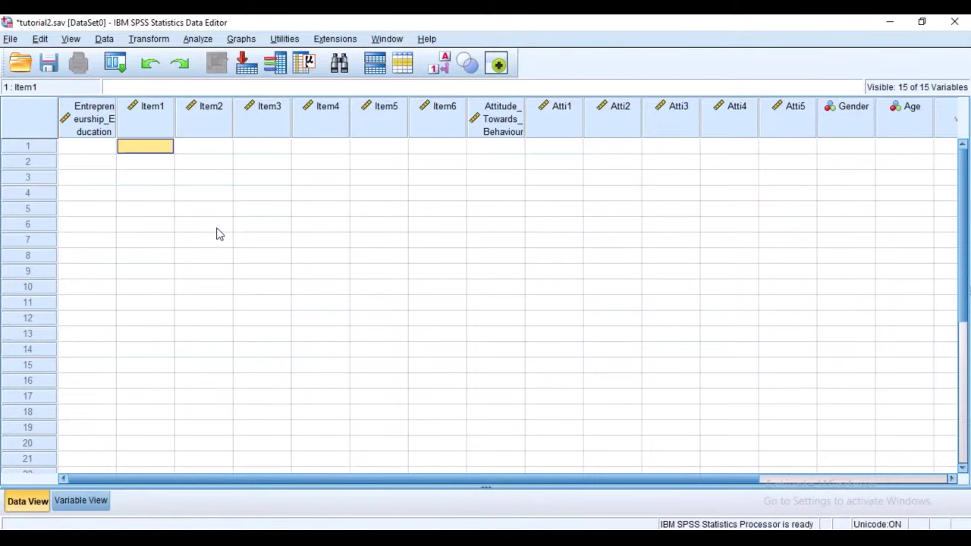
{"action": "left_click", "coordinate": [145, 148]}
{"action": "type", "text": "5"}
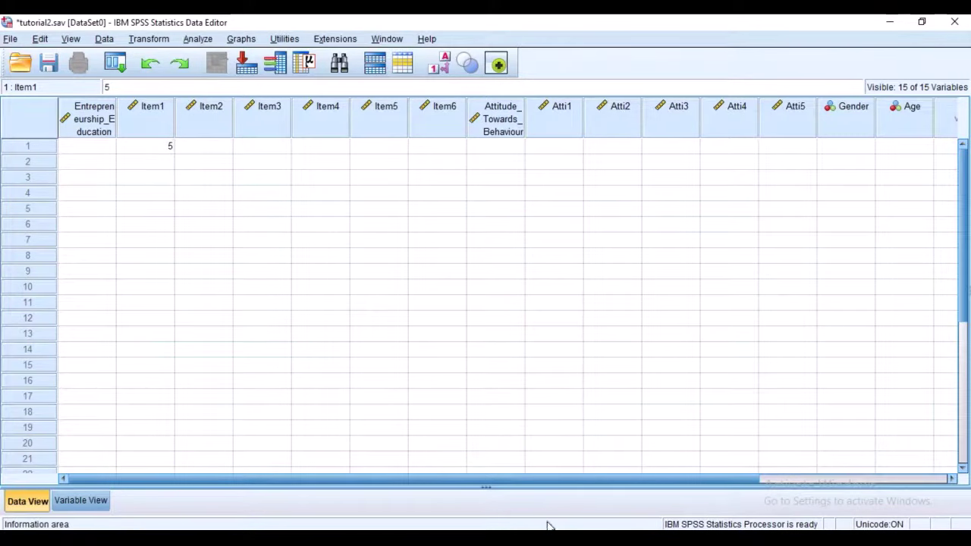
Step: Check item 2's answer in the Word questionnaire and enter 3 as the first case's Item2 response in SPSS
{"action": "key", "text": "alt+Tab"}
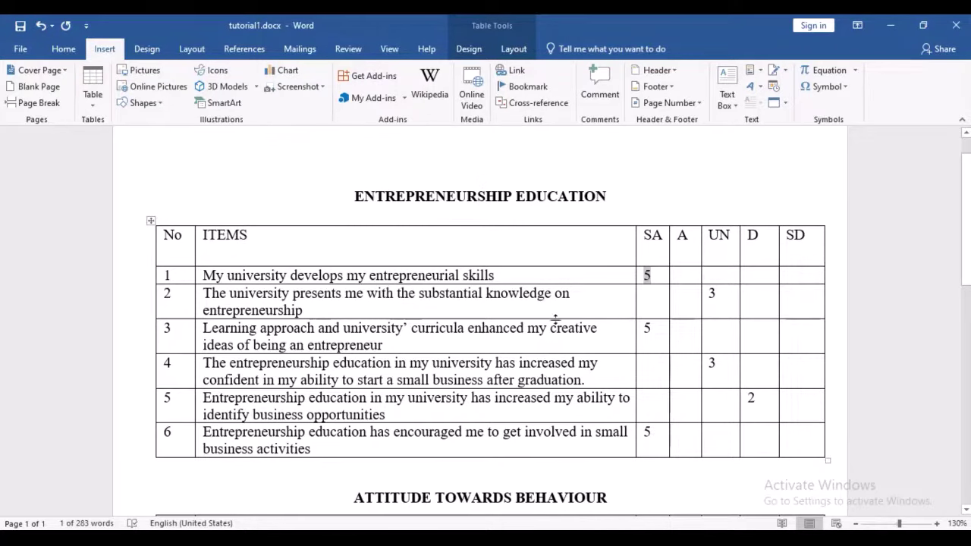
{"action": "scroll", "coordinate": [531, 275], "scroll_direction": "up", "scroll_amount": 1}
{"action": "scroll", "coordinate": [532, 275], "scroll_direction": "down", "scroll_amount": 3}
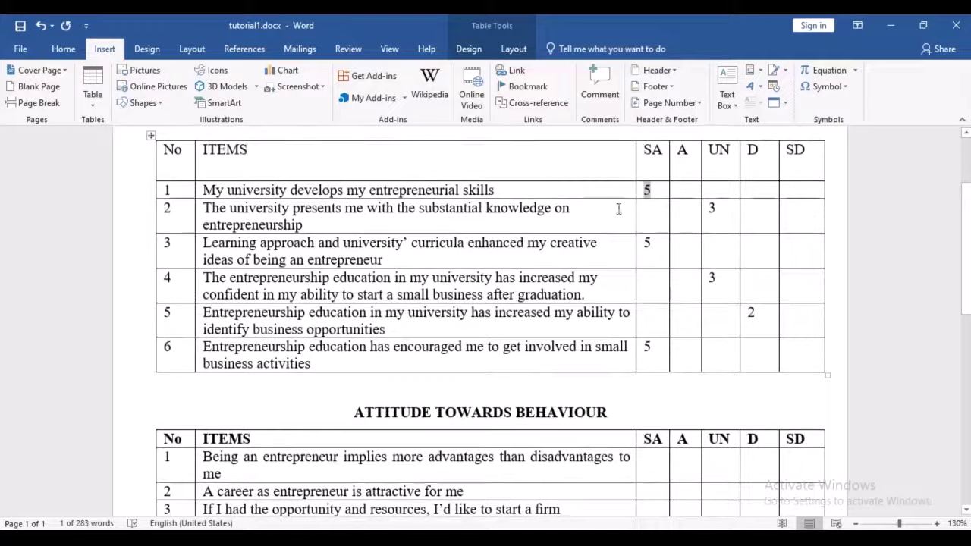
{"action": "scroll", "coordinate": [598, 223], "scroll_direction": "up", "scroll_amount": 3}
{"action": "scroll", "coordinate": [598, 223], "scroll_direction": "up", "scroll_amount": 1}
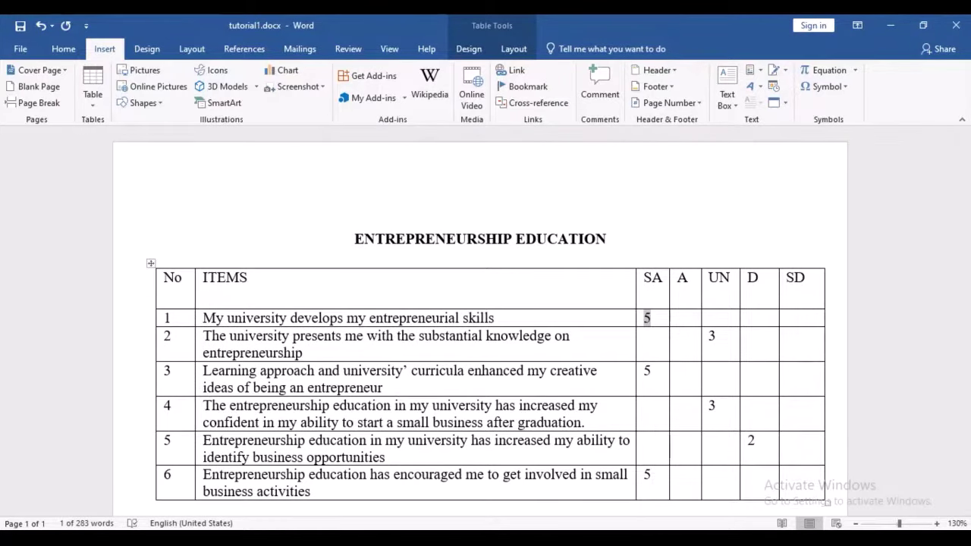
{"action": "key", "text": "alt+Tab"}
{"action": "key", "text": "alt+Tab"}
{"action": "key", "text": "alt+Tab"}
{"action": "left_click", "coordinate": [206, 152]}
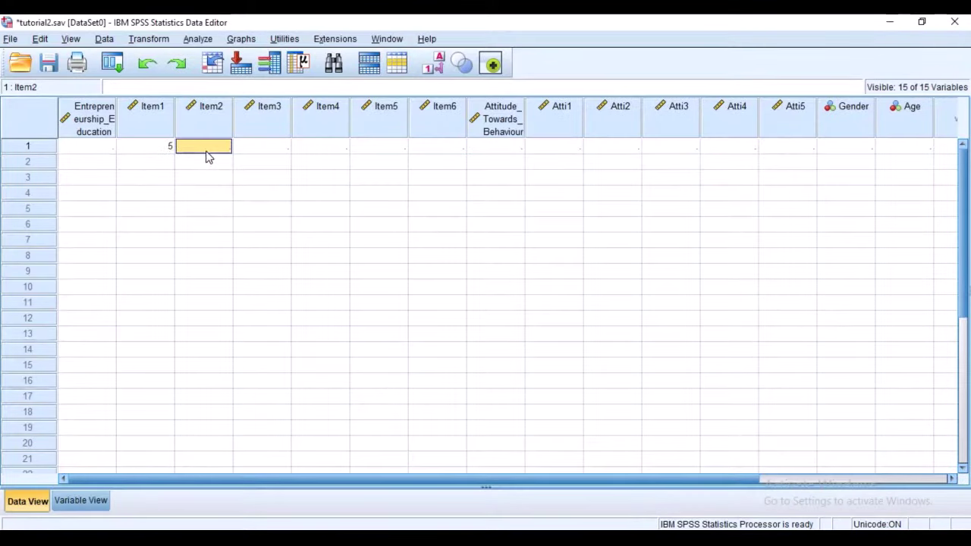
{"action": "type", "text": "3"}
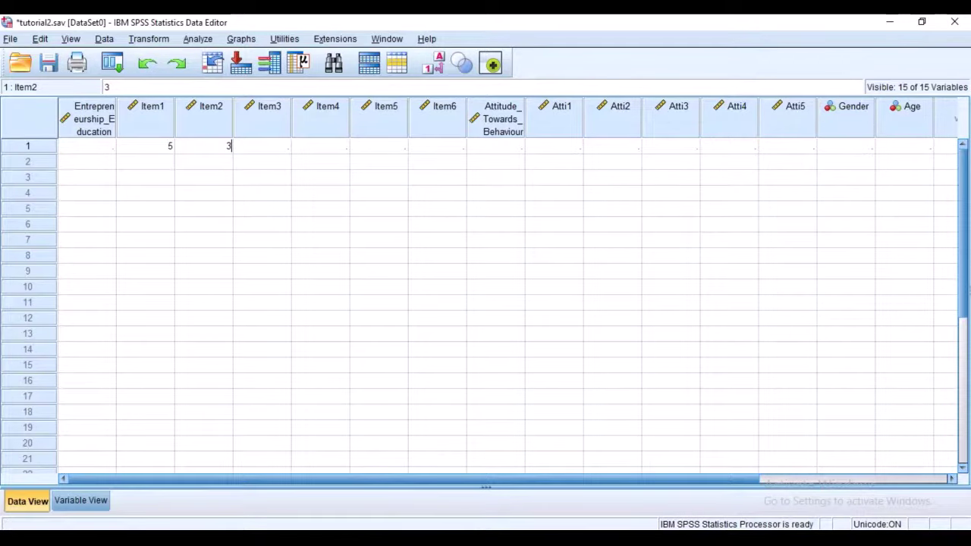
Step: Check item 3's answer in the Word questionnaire and enter 5 as the first case's Item3 response in SPSS
{"action": "key", "text": "alt+Tab"}
{"action": "key", "text": "alt+Tab"}
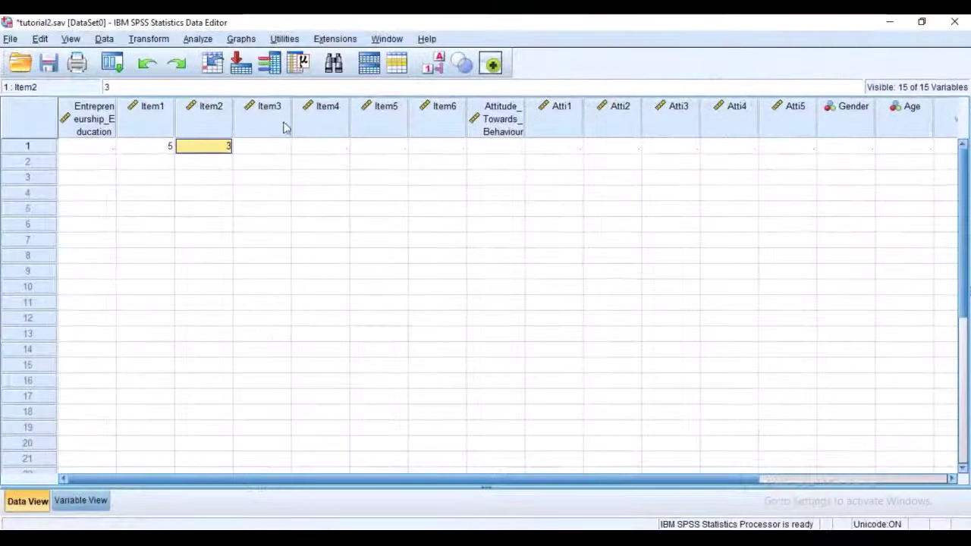
{"action": "left_click", "coordinate": [263, 148]}
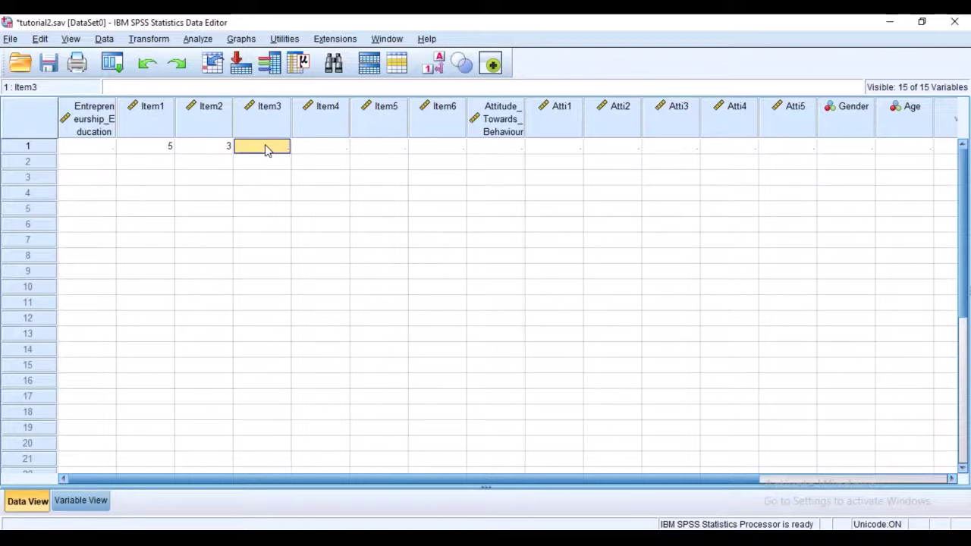
{"action": "type", "text": "5"}
Step: Check item 4's answer in the Word questionnaire and enter 3 as the first case's Item4 response in SPSS
{"action": "key", "text": "alt+Tab"}
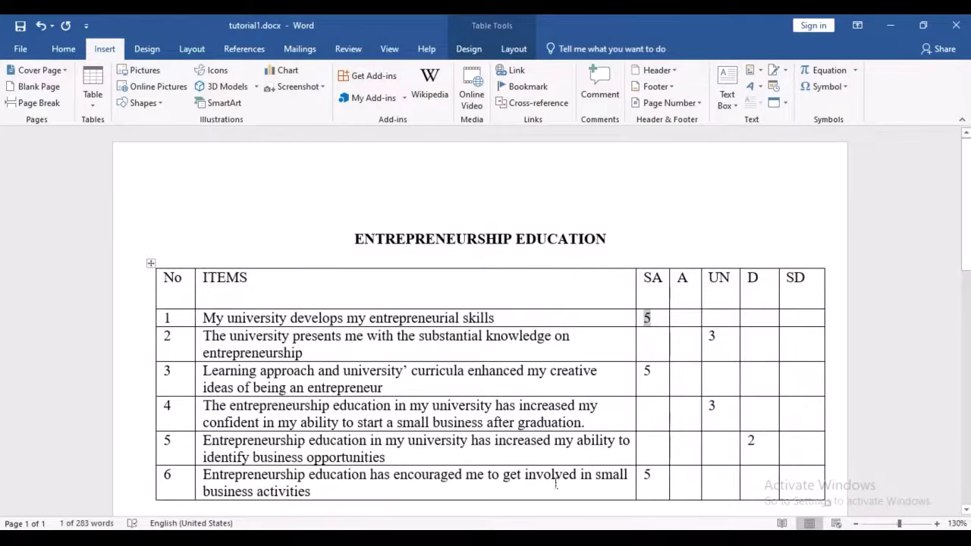
{"action": "key", "text": "alt+Tab"}
{"action": "left_click", "coordinate": [332, 145]}
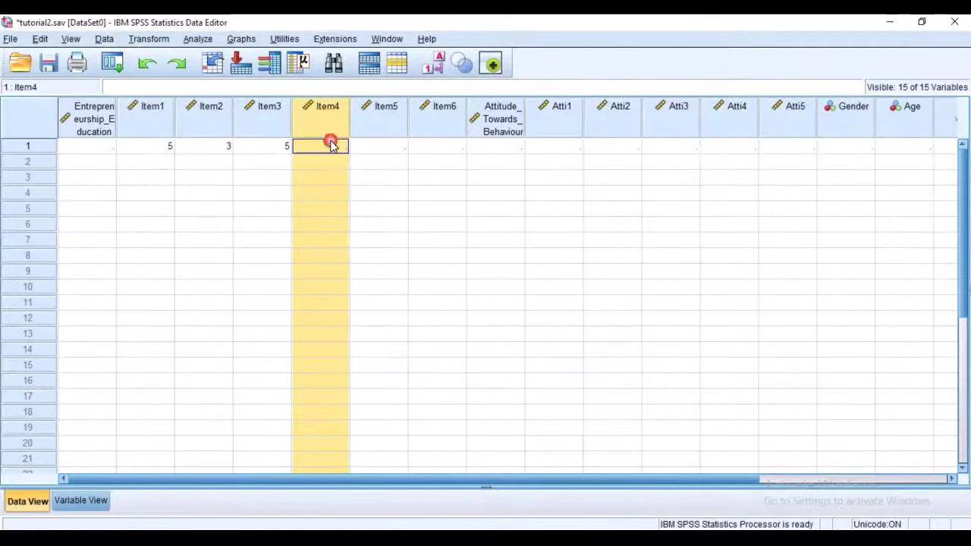
{"action": "double_click", "coordinate": [332, 144]}
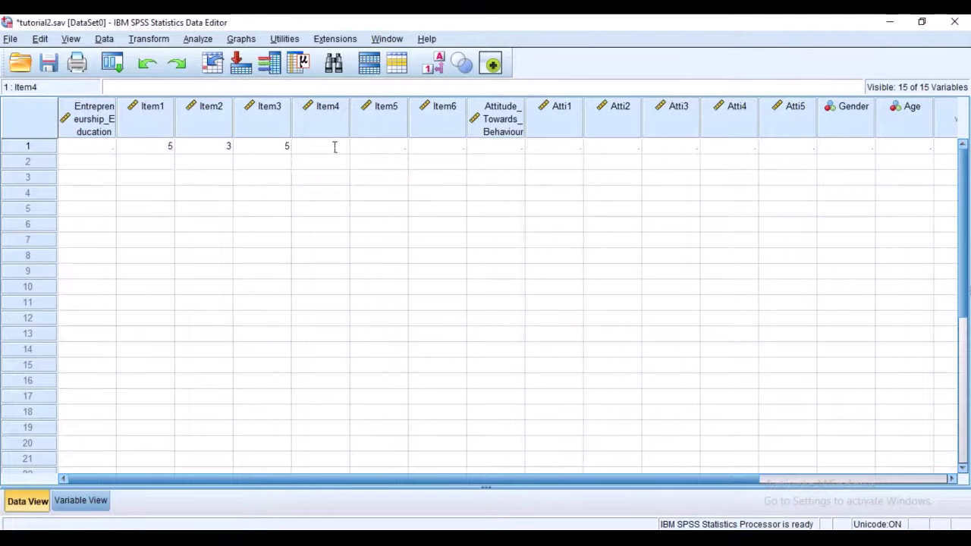
{"action": "type", "text": "3"}
Step: Check item 5's answer in the Word questionnaire and enter 2 as the first case's Item5 response in SPSS
{"action": "key", "text": "alt+Tab"}
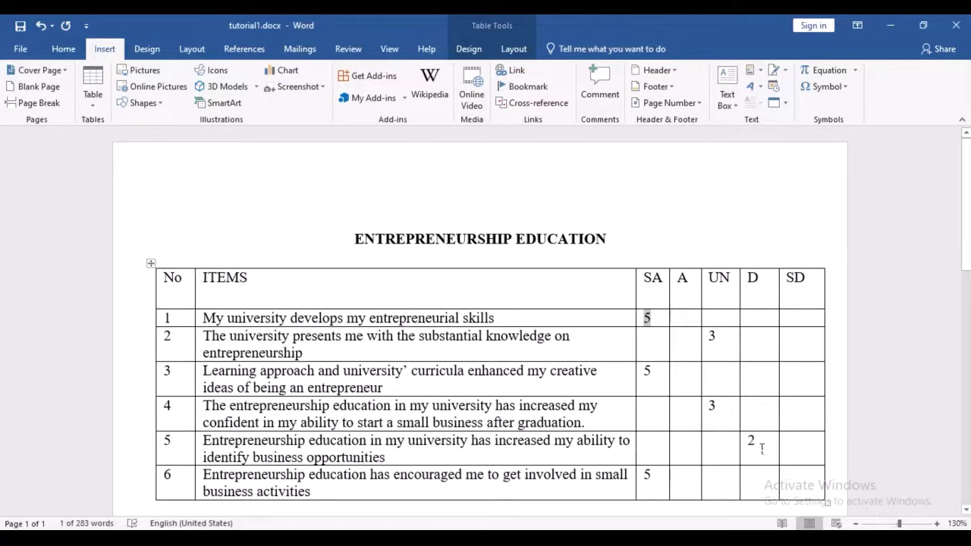
{"action": "left_click", "coordinate": [482, 497]}
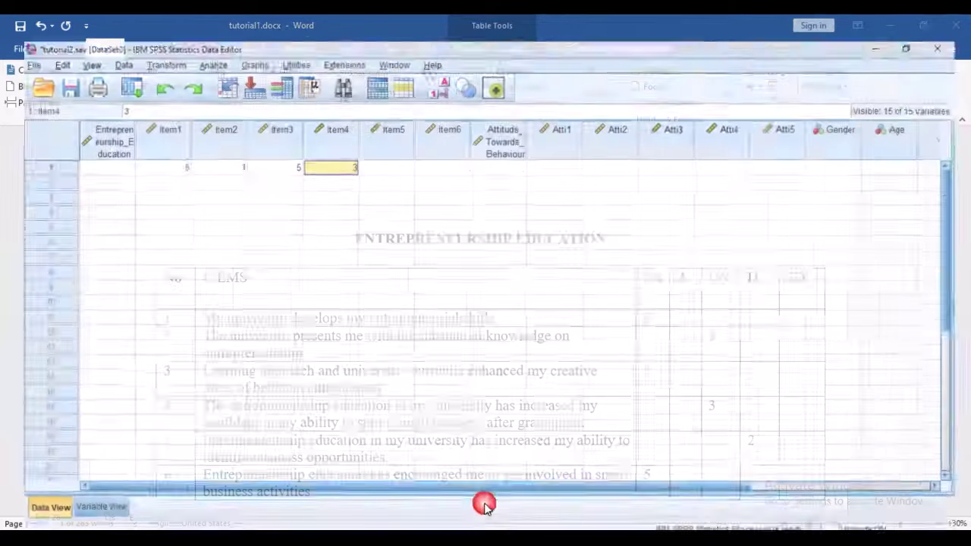
{"action": "left_click", "coordinate": [392, 145]}
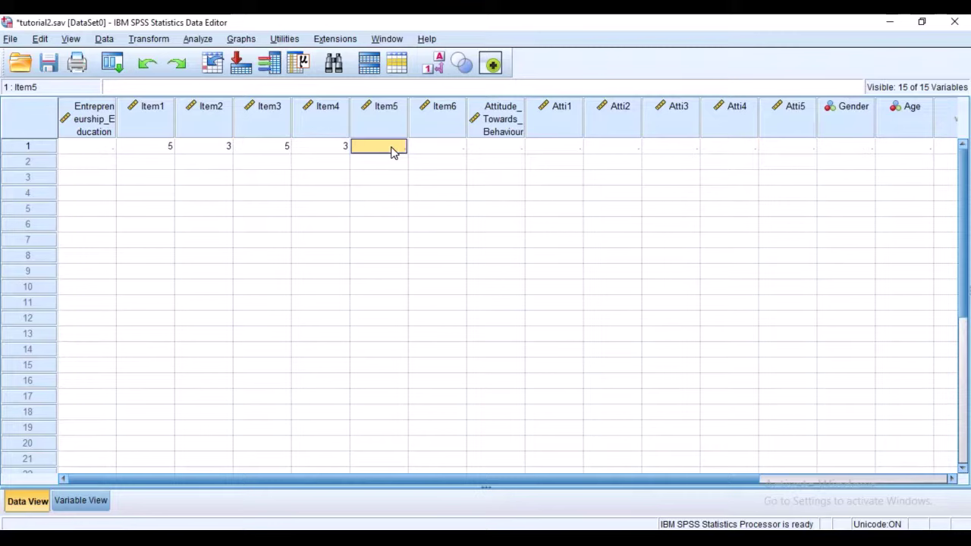
{"action": "type", "text": "2"}
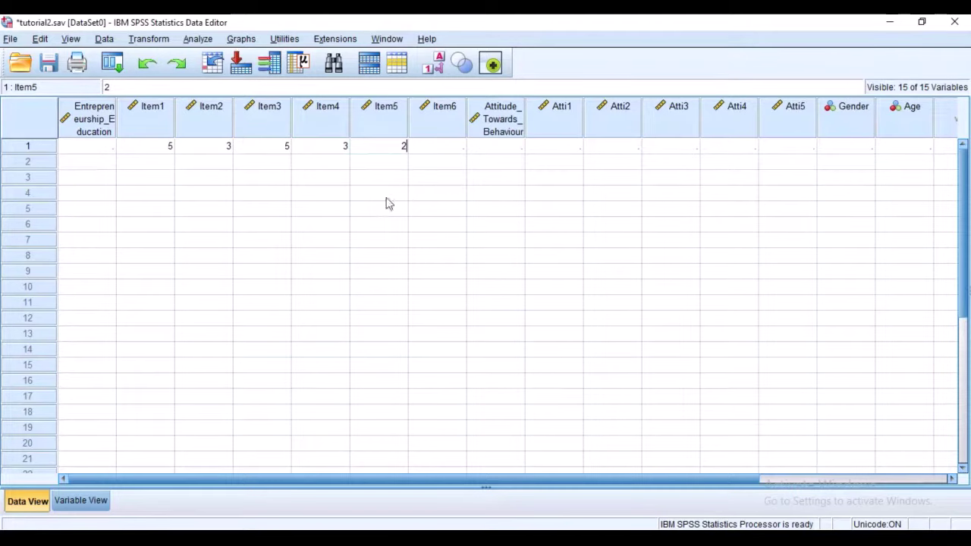
Step: Check item 6's answer in the Word questionnaire and enter 5 as the first case's Item6 response in SPSS
{"action": "left_click", "coordinate": [448, 527]}
{"action": "left_click", "coordinate": [654, 475]}
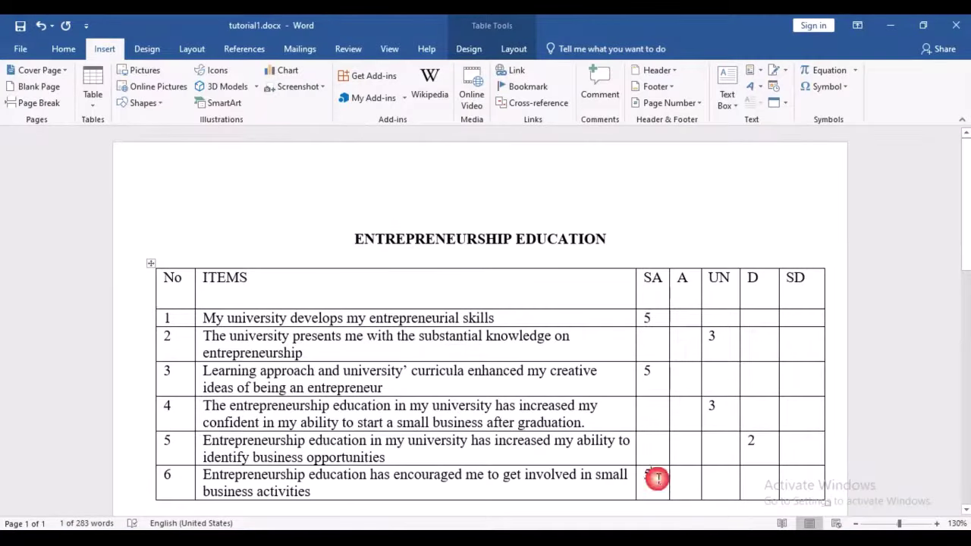
{"action": "key", "text": "alt+Tab"}
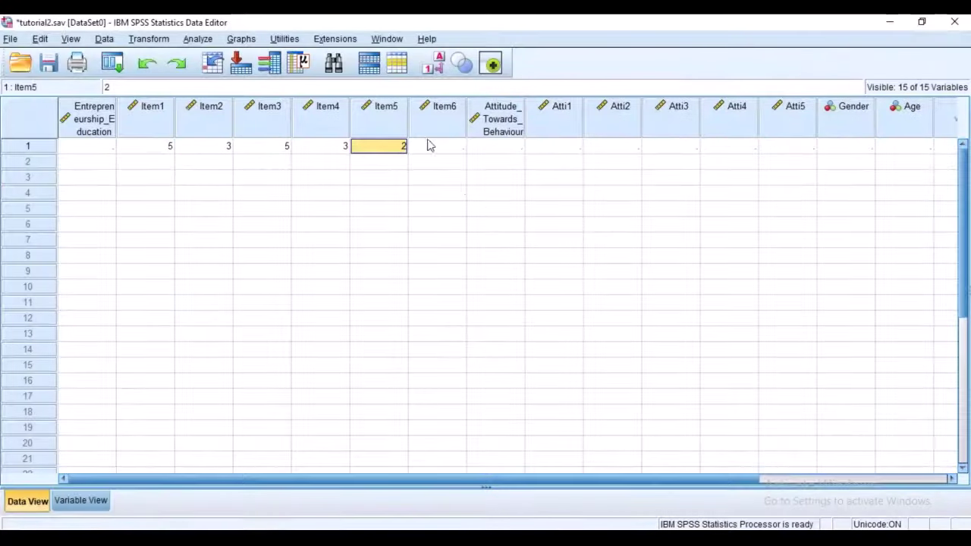
{"action": "left_click", "coordinate": [435, 146]}
{"action": "left_click", "coordinate": [436, 145]}
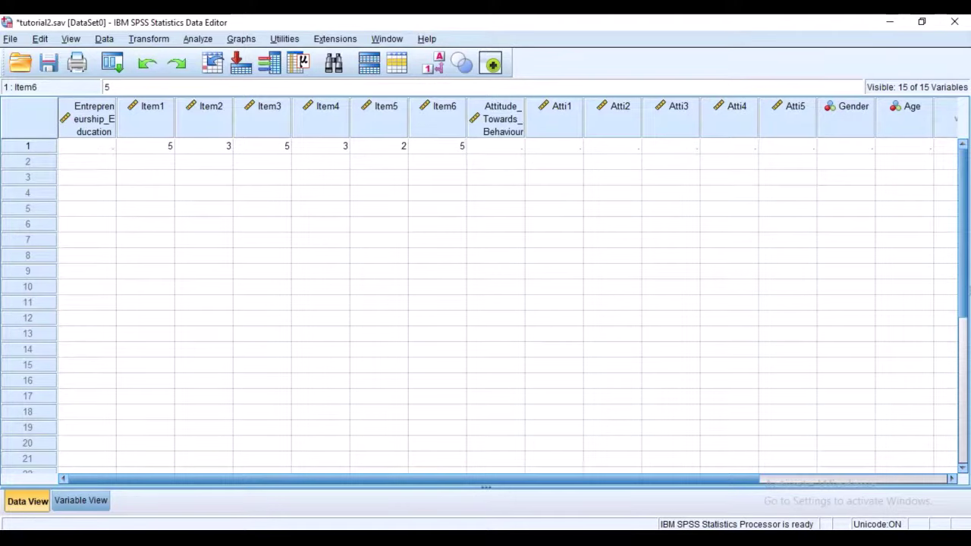
Step: Review the marked Entrepreneurship Education answers and the Attitude Towards Behaviour table in the Word questionnaire, and return to SPSS
{"action": "key", "text": "alt+Tab"}
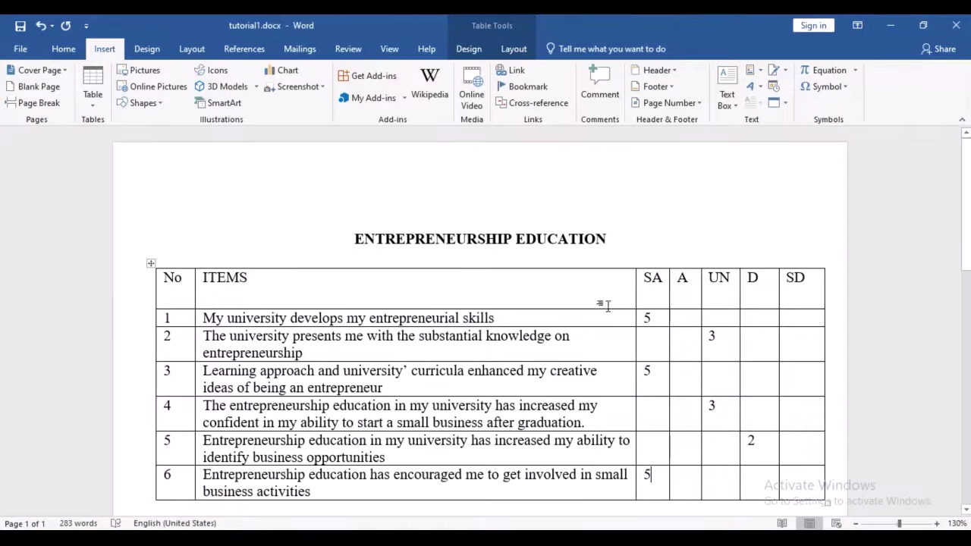
{"action": "left_click", "coordinate": [445, 204]}
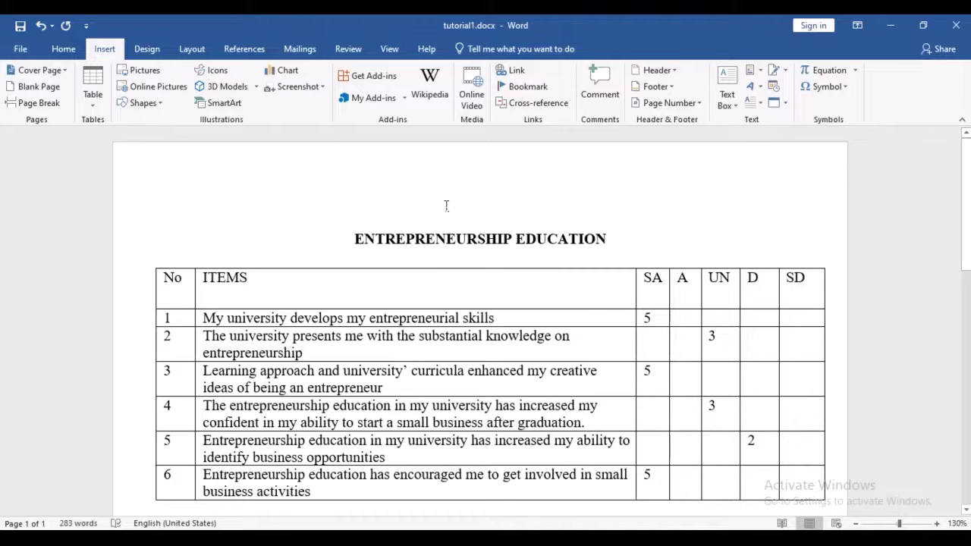
{"action": "scroll", "coordinate": [447, 204], "scroll_direction": "down", "scroll_amount": 5}
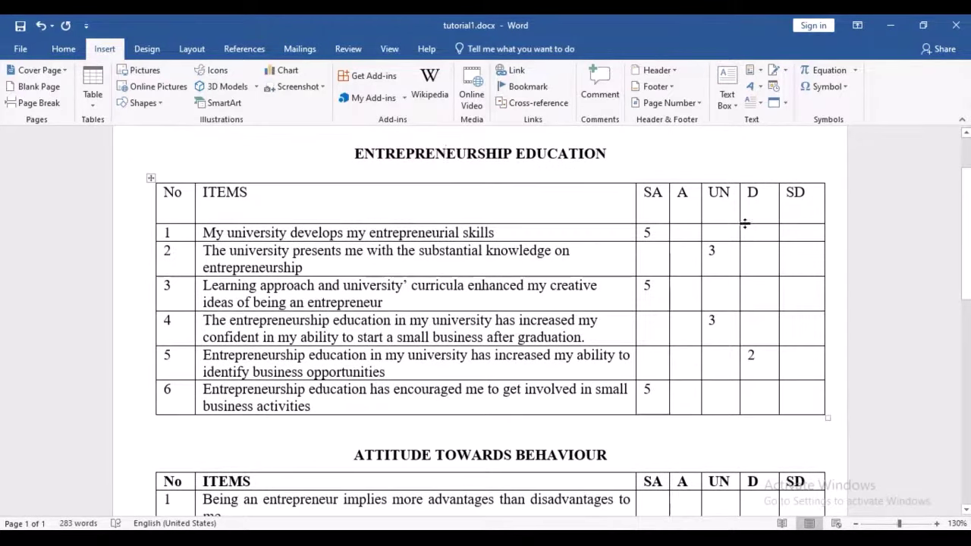
{"action": "scroll", "coordinate": [744, 224], "scroll_direction": "down", "scroll_amount": 1}
{"action": "scroll", "coordinate": [744, 228], "scroll_direction": "up", "scroll_amount": 3}
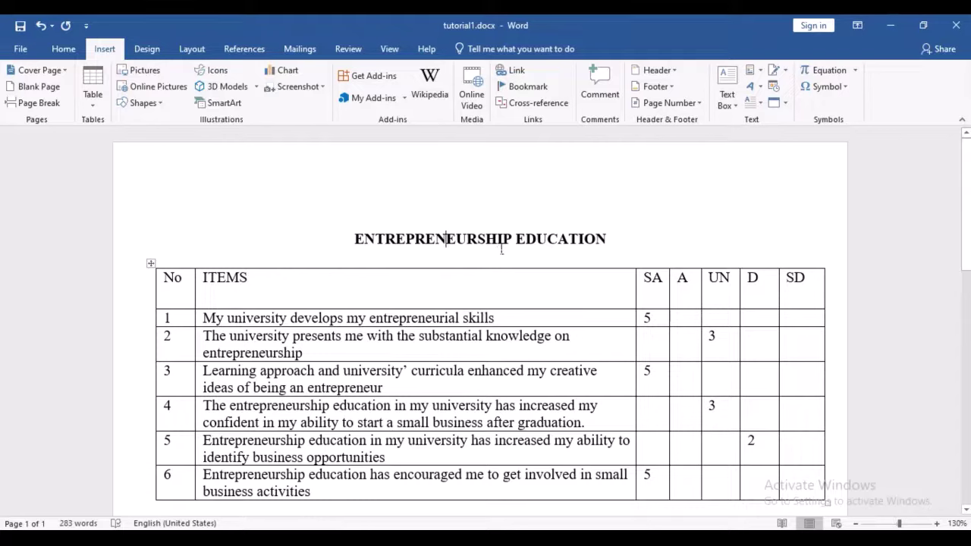
{"action": "scroll", "coordinate": [502, 247], "scroll_direction": "down", "scroll_amount": 3}
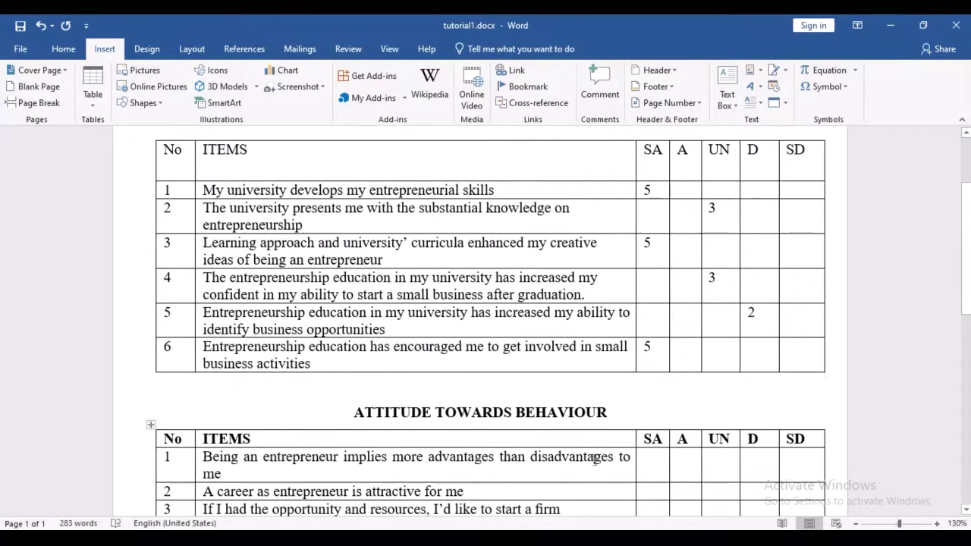
{"action": "scroll", "coordinate": [584, 452], "scroll_direction": "up", "scroll_amount": 3}
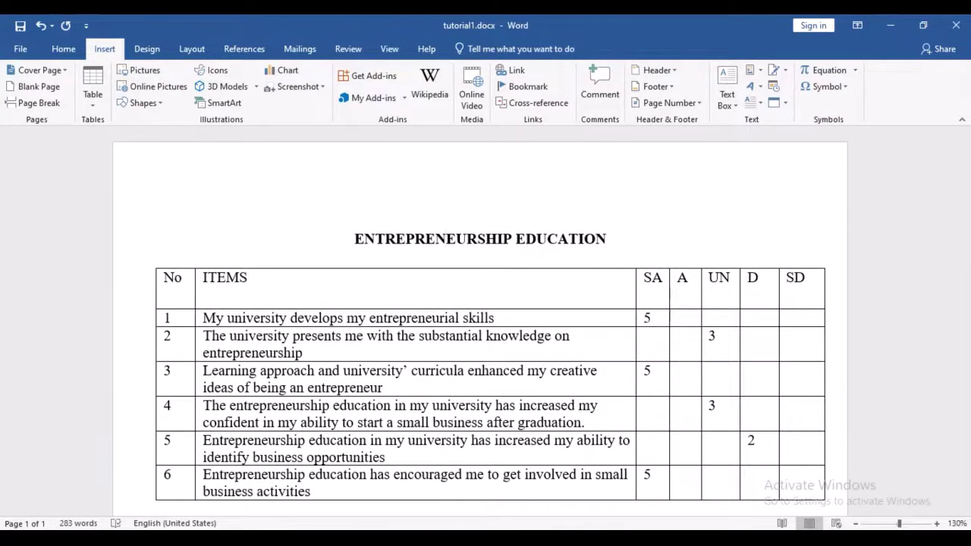
{"action": "key", "text": "alt+Tab"}
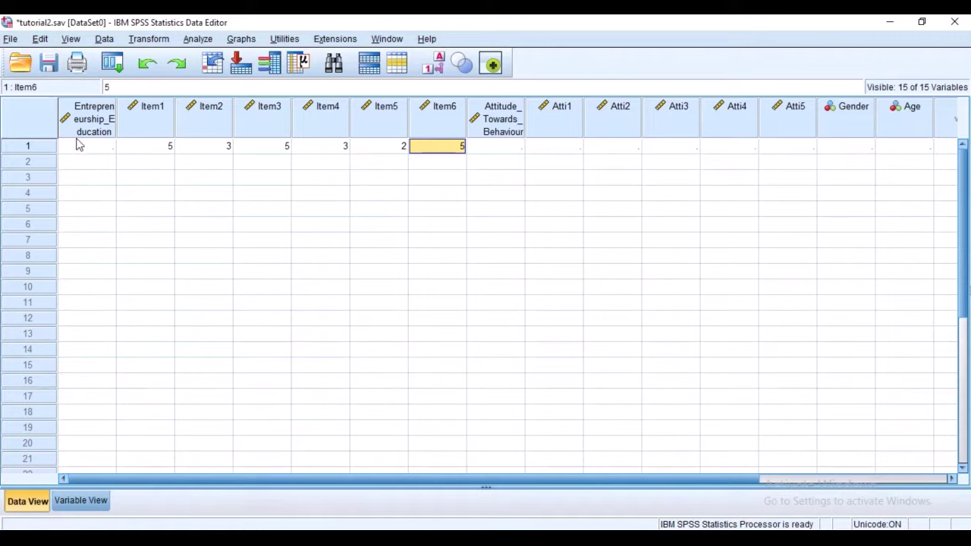
{"action": "left_click", "coordinate": [37, 147]}
{"action": "left_click", "coordinate": [44, 163]}
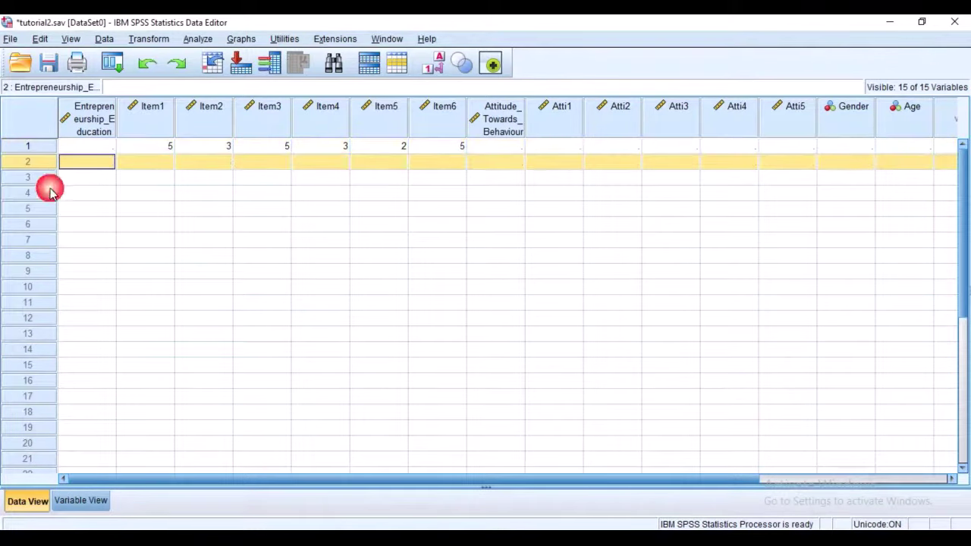
{"action": "left_click", "coordinate": [50, 180]}
{"action": "left_click", "coordinate": [50, 194]}
{"action": "left_click", "coordinate": [49, 209]}
{"action": "left_click", "coordinate": [47, 224]}
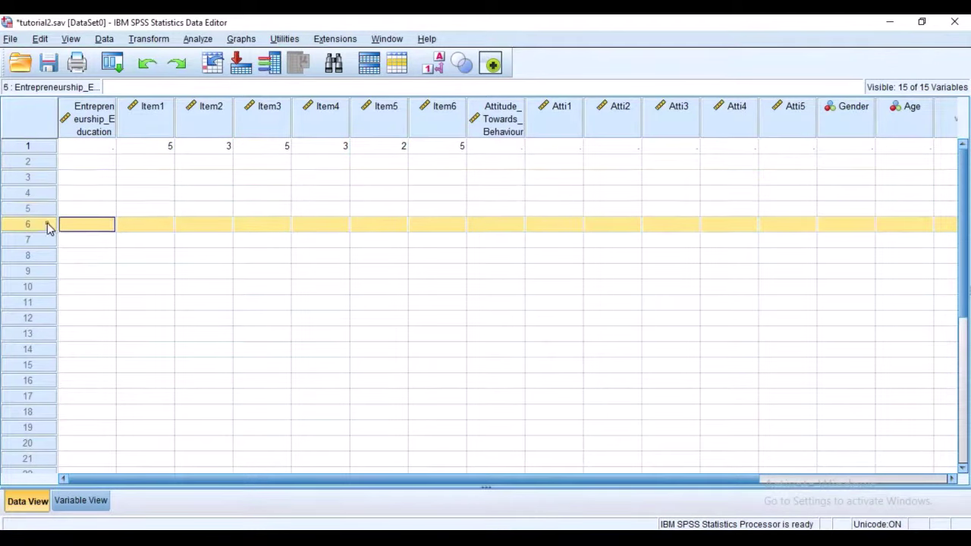
{"action": "left_click", "coordinate": [42, 240]}
{"action": "left_click", "coordinate": [32, 256]}
{"action": "left_click", "coordinate": [33, 271]}
{"action": "left_click", "coordinate": [35, 287]}
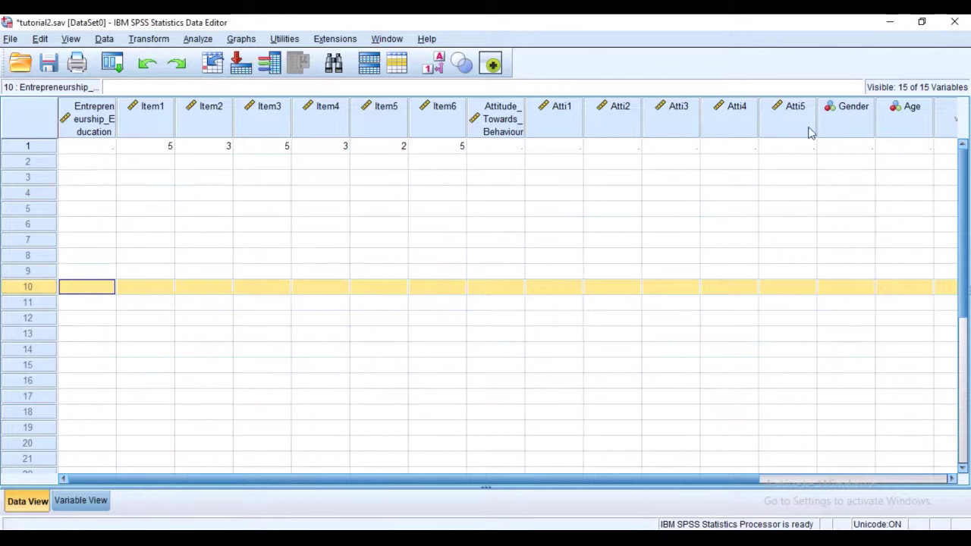
Step: Enter 1 as the first case's Gender response and 2 as its Age response
{"action": "left_click", "coordinate": [871, 147]}
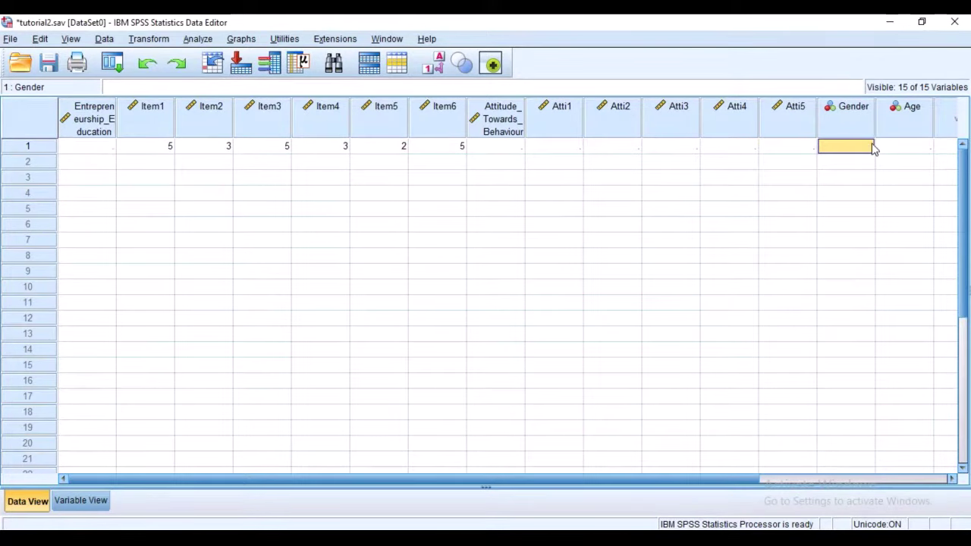
{"action": "type", "text": "1"}
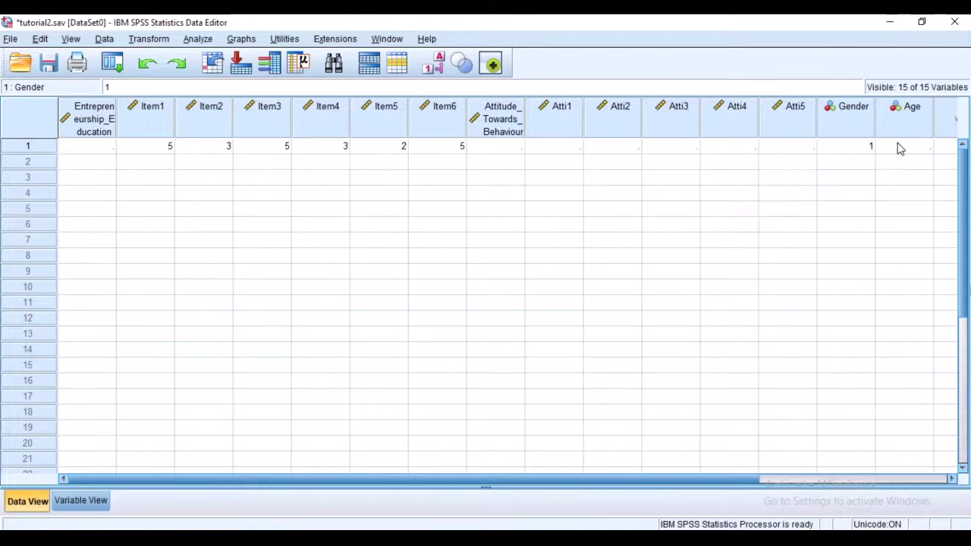
{"action": "left_click", "coordinate": [900, 148]}
{"action": "type", "text": "2"}
Step: Display value labels instead of numeric codes in the data and widen the Item1 column to fit its full label
{"action": "left_click", "coordinate": [438, 69]}
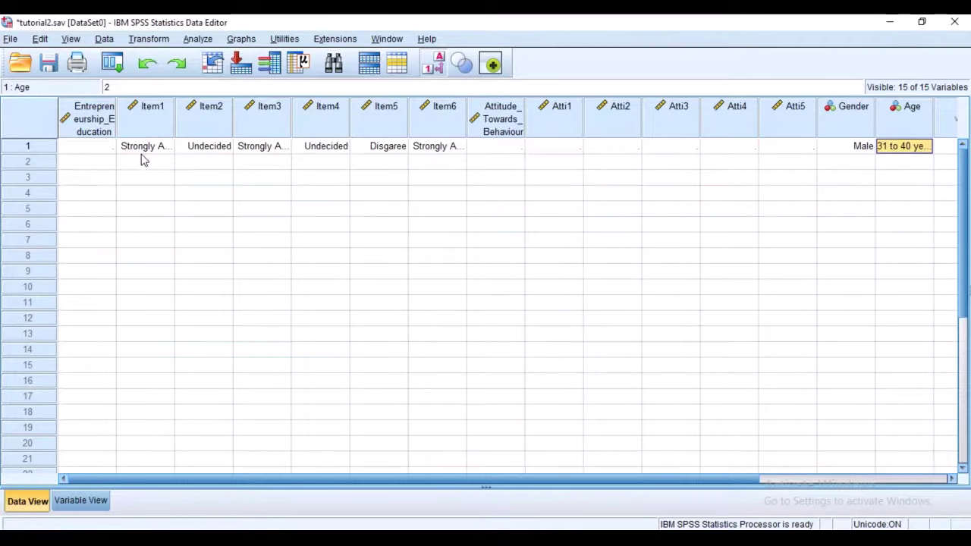
{"action": "left_click_drag", "start_coordinate": [173, 114], "coordinate": [207, 114]}
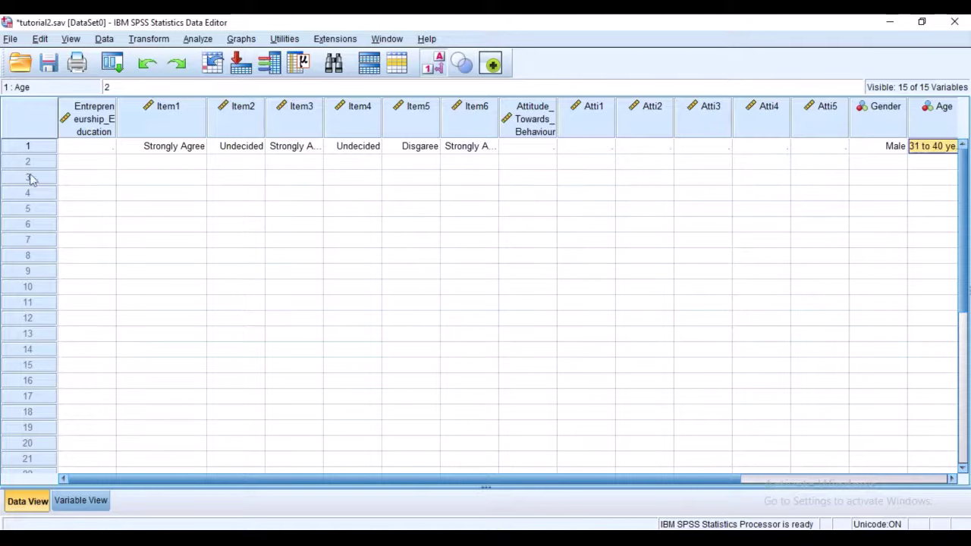
Step: Save the tutorial2.sav dataset and show its variable definitions
{"action": "left_click", "coordinate": [41, 445]}
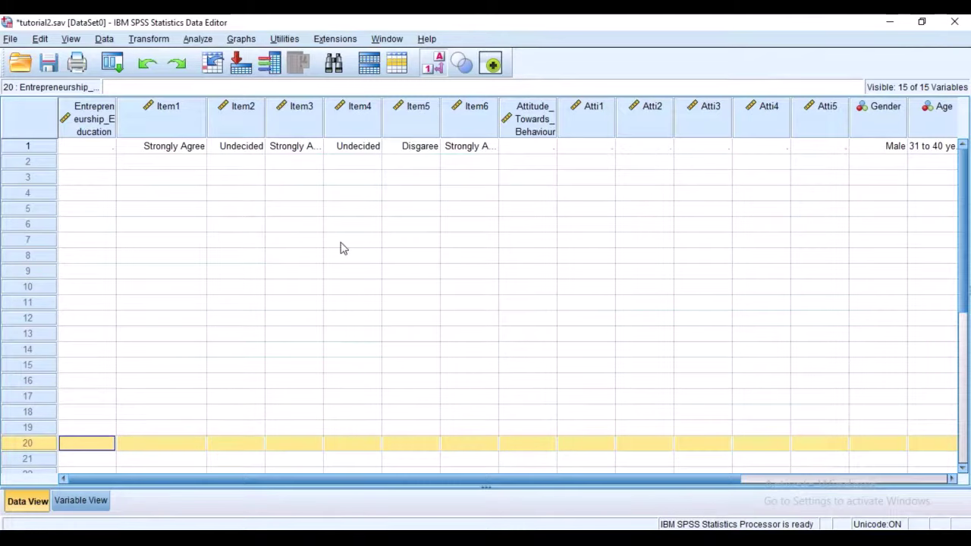
{"action": "left_click", "coordinate": [48, 63]}
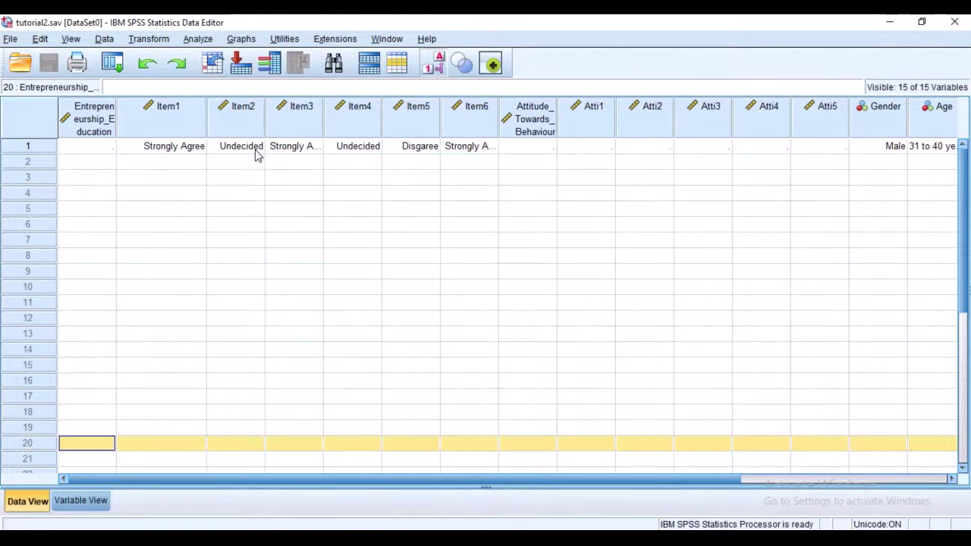
{"action": "left_click", "coordinate": [73, 504]}
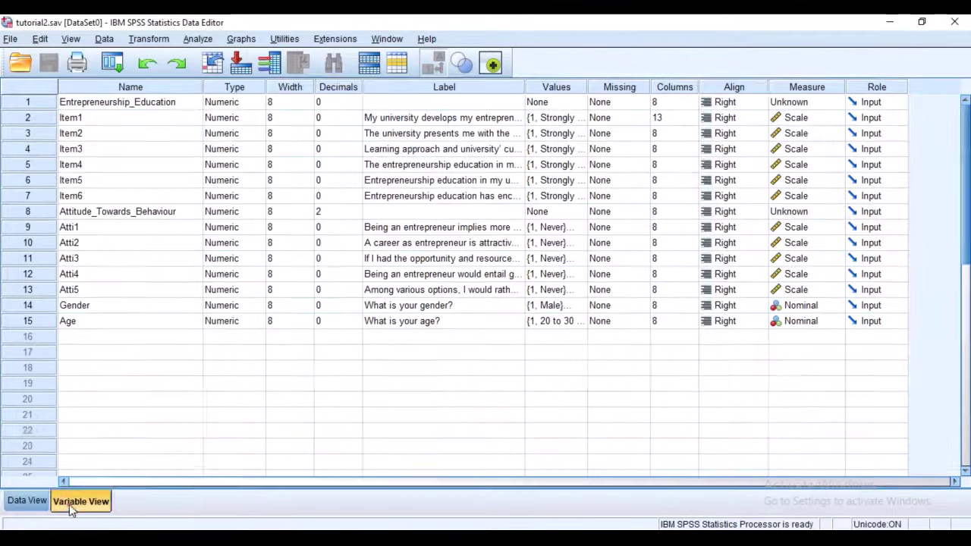
{"action": "left_click", "coordinate": [201, 40]}
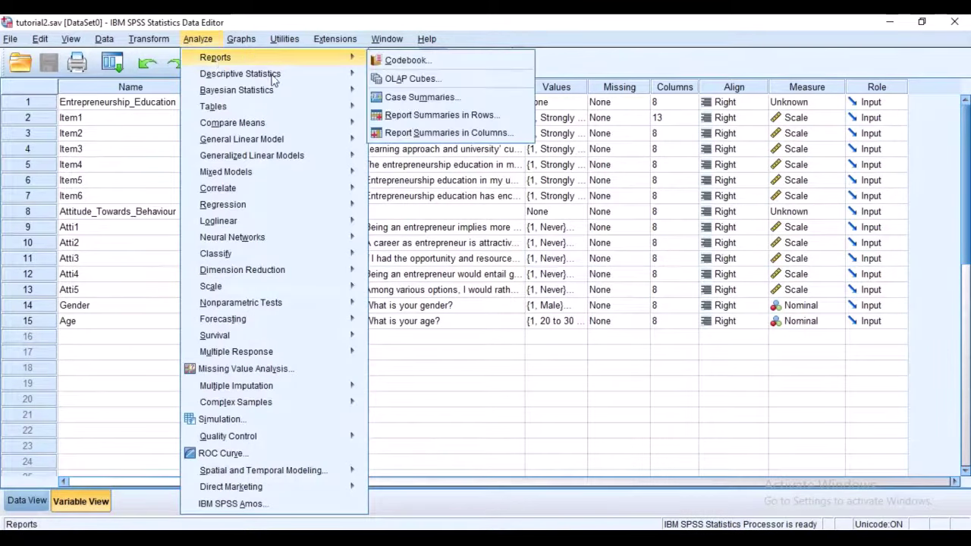
{"action": "mouse_move", "coordinate": [277, 76]}
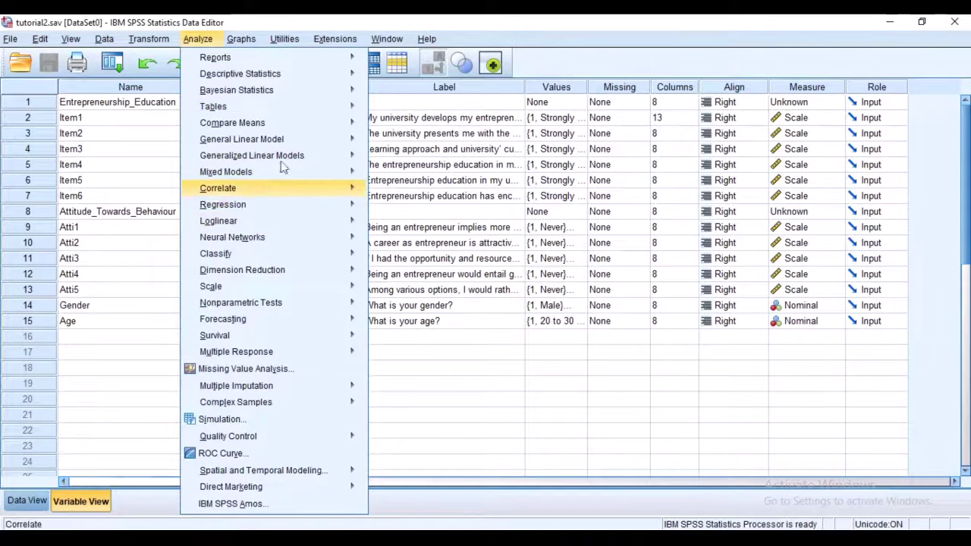
{"action": "mouse_move", "coordinate": [294, 194]}
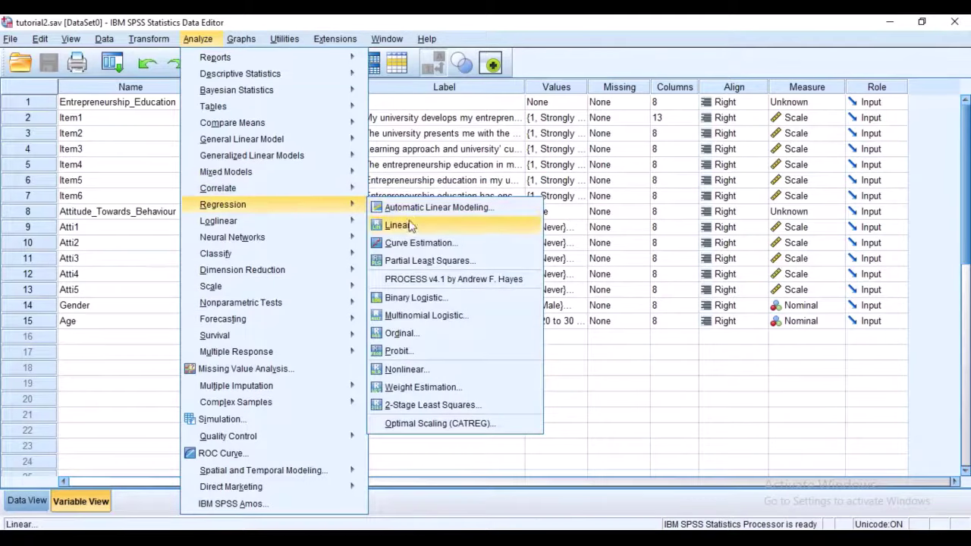
{"action": "mouse_move", "coordinate": [349, 221]}
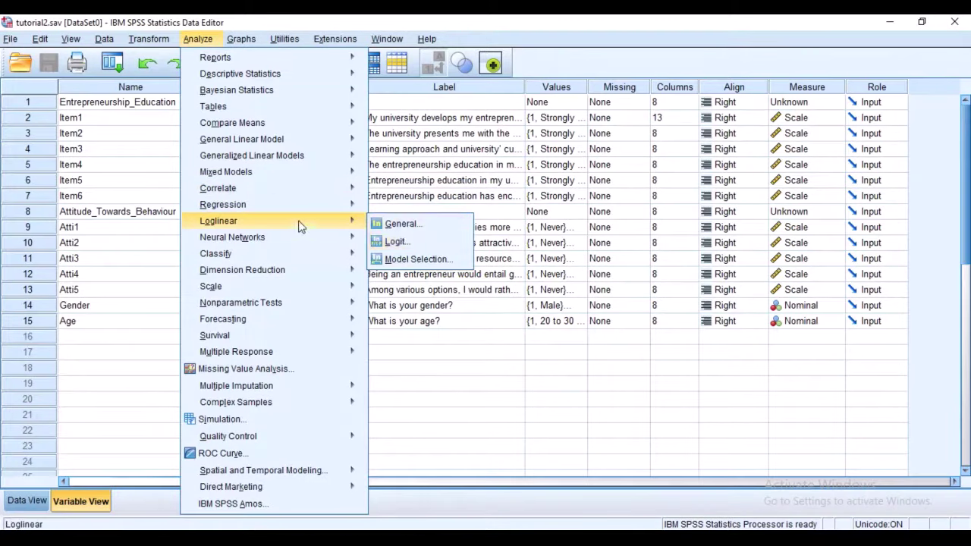
{"action": "mouse_move", "coordinate": [327, 101]}
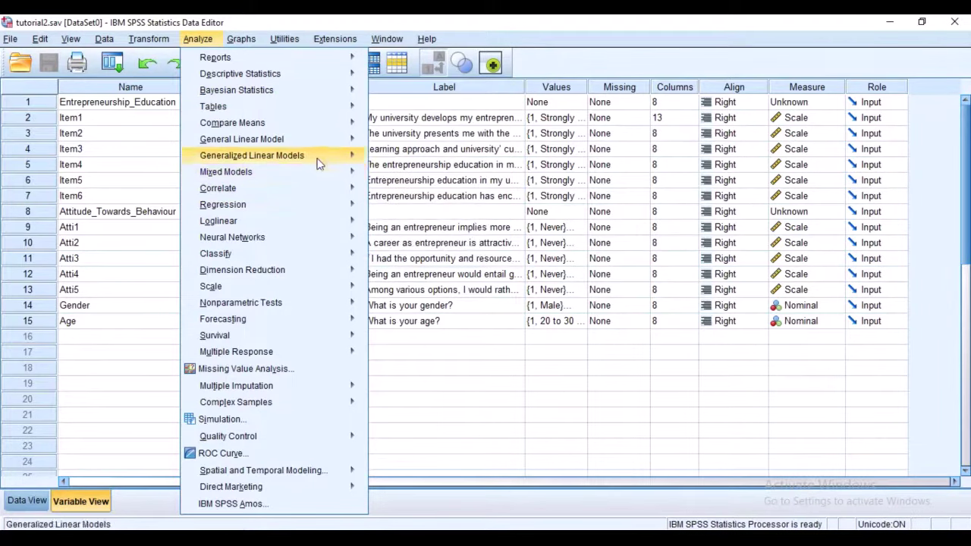
{"action": "mouse_move", "coordinate": [313, 126]}
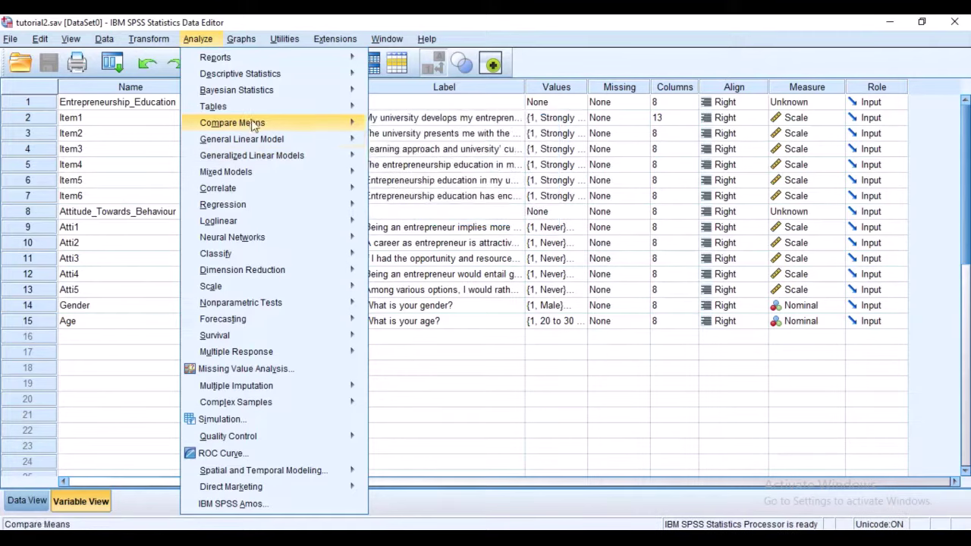
{"action": "mouse_move", "coordinate": [227, 57]}
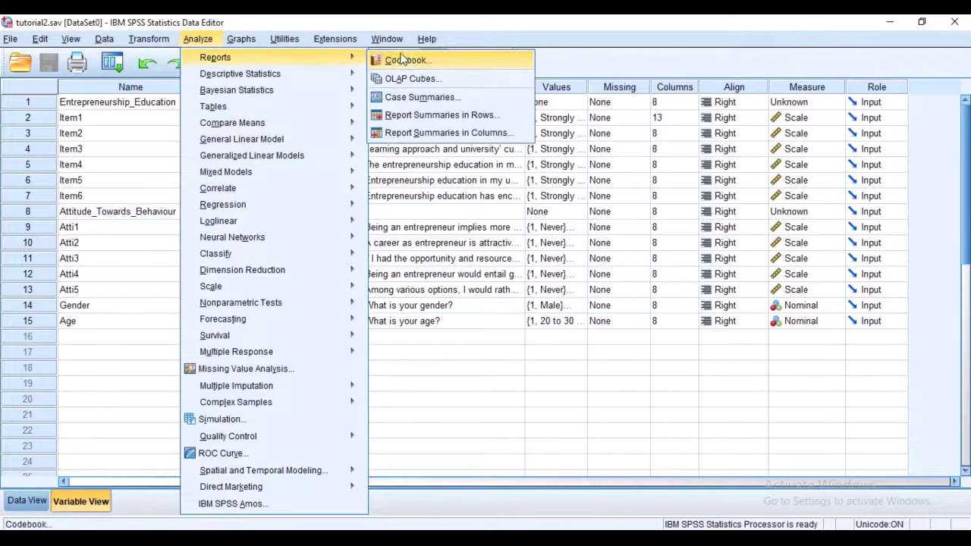
{"action": "left_click", "coordinate": [552, 38]}
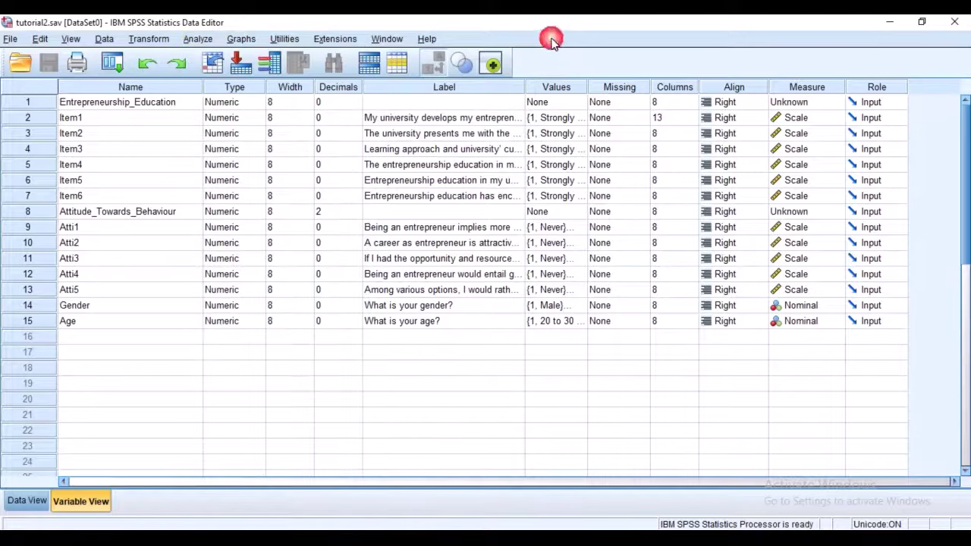